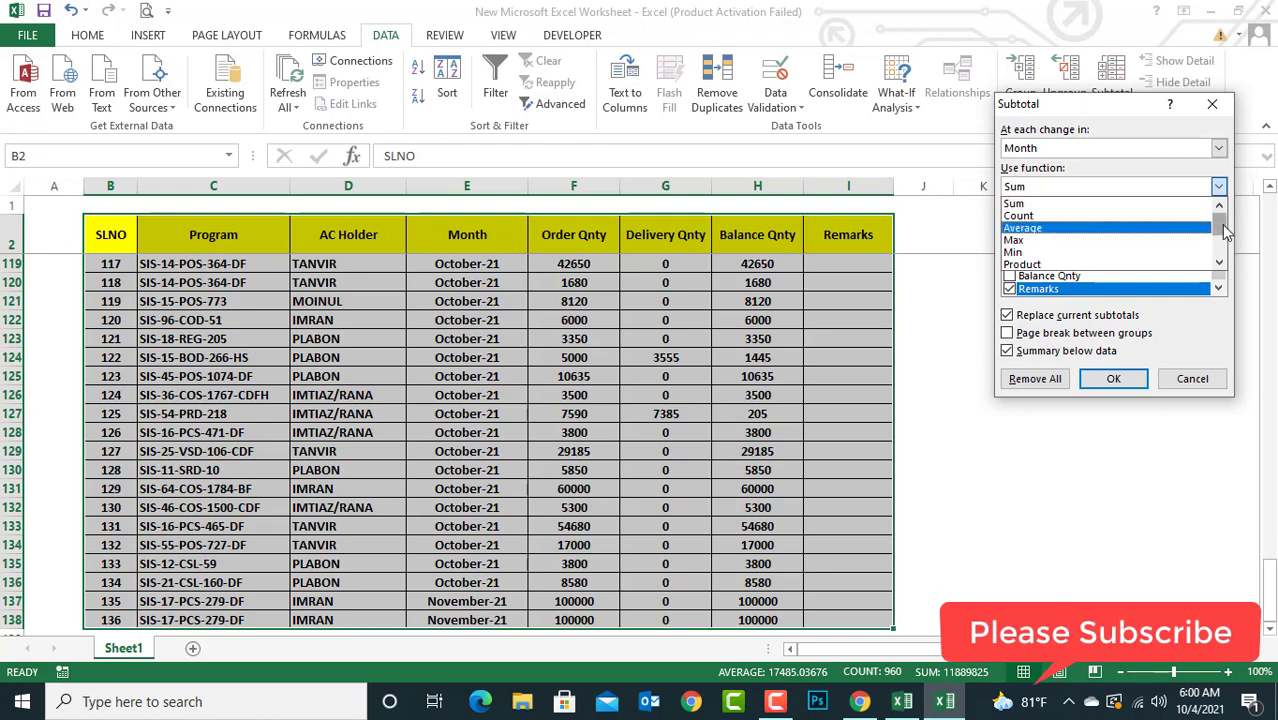
Apply Sum subtotals at each change in Month to Order Qnty, Delivery Qnty and Balance Qnty
drag(1226, 232, 1222, 218)
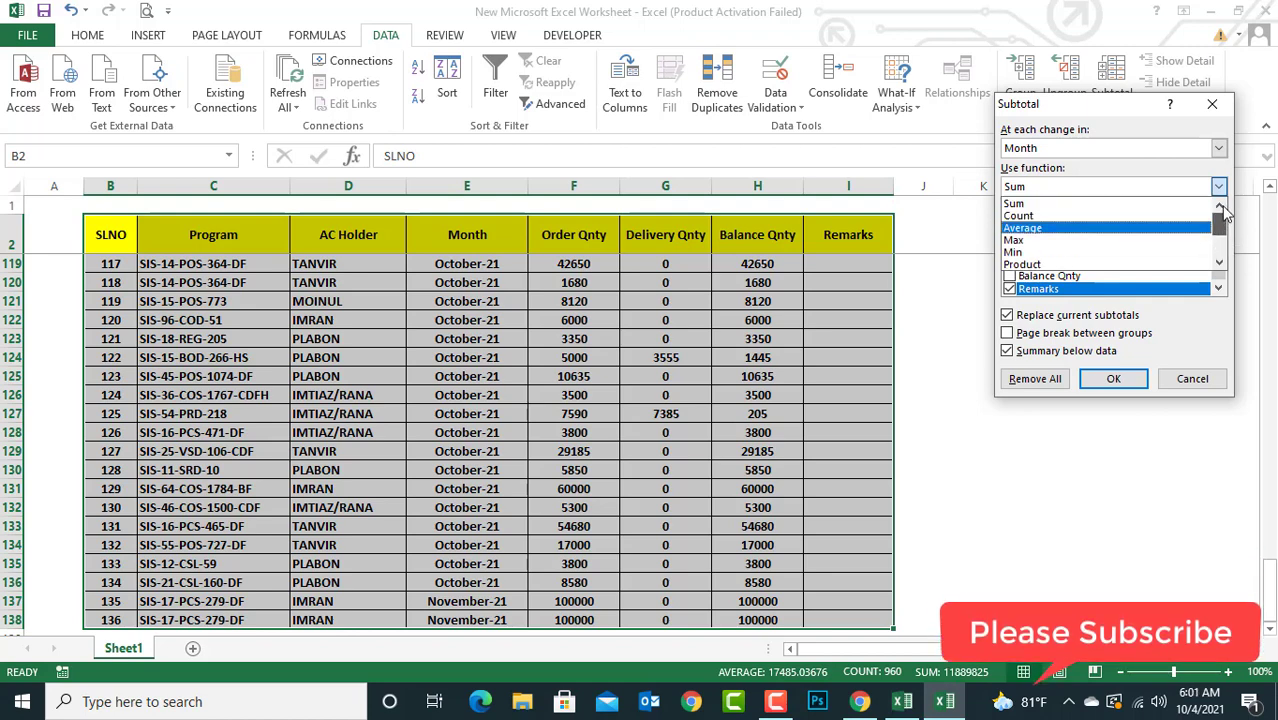
click(1058, 206)
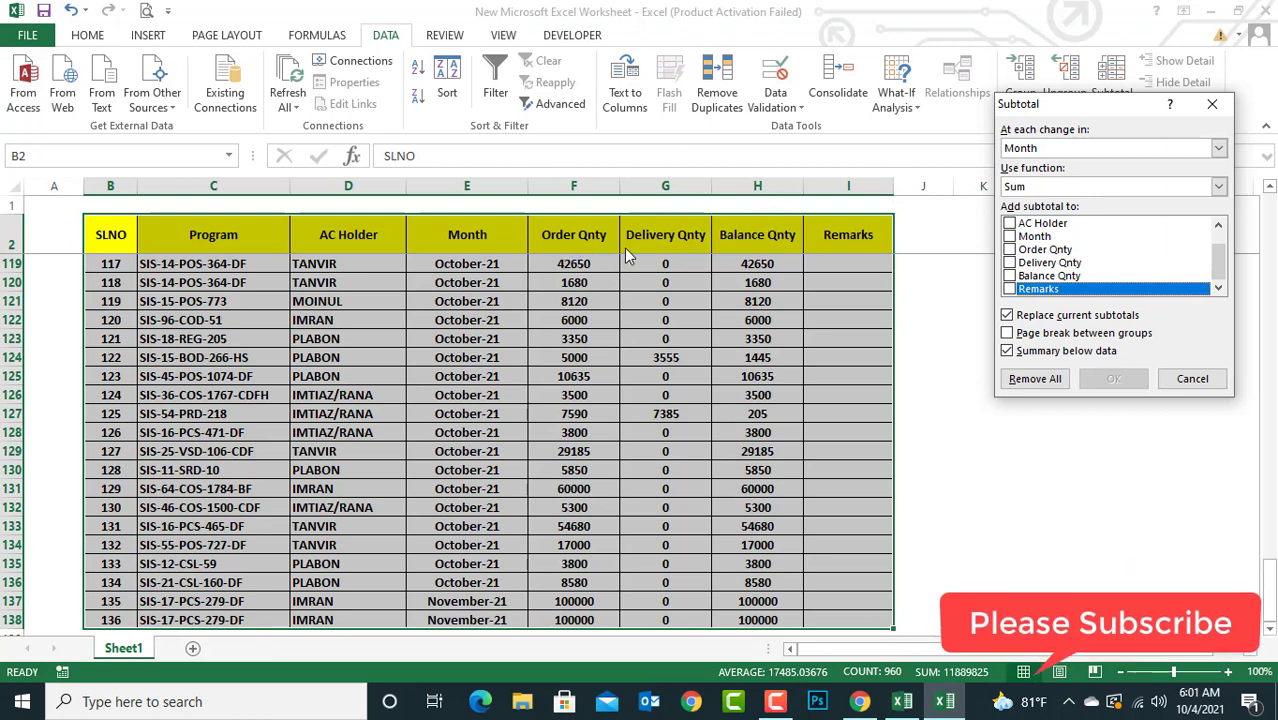
click(1010, 263)
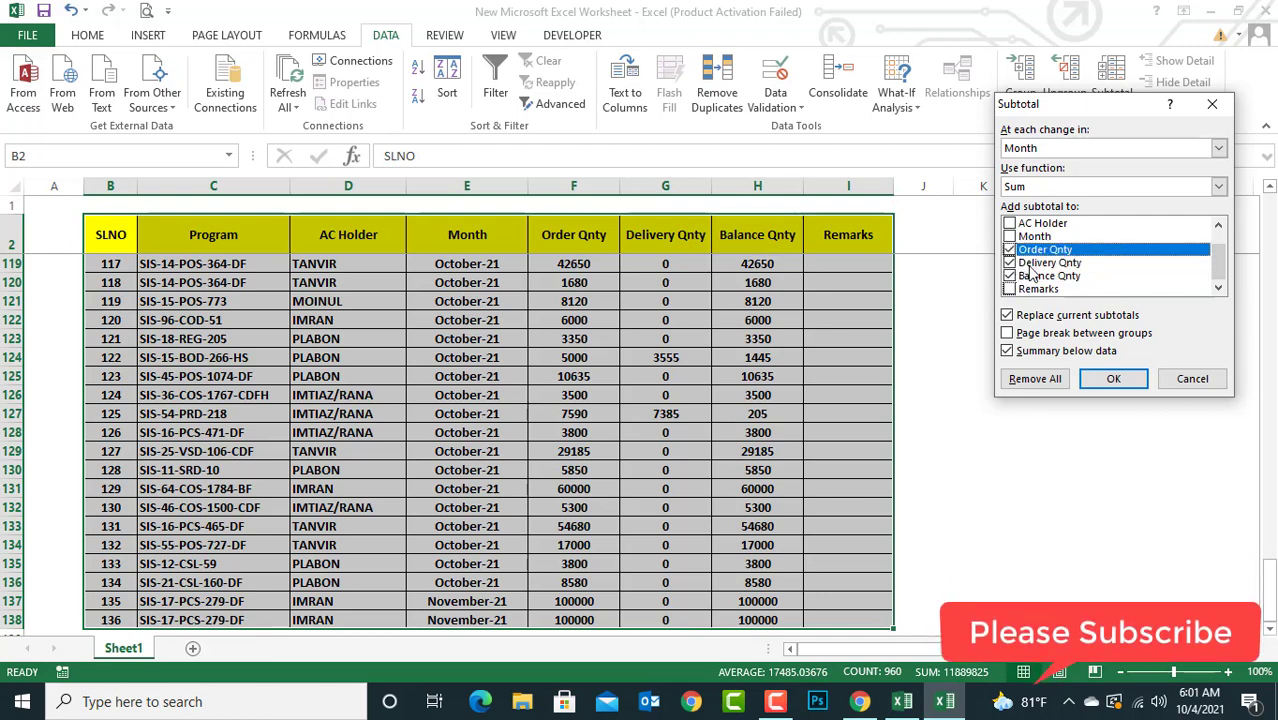
click(1115, 380)
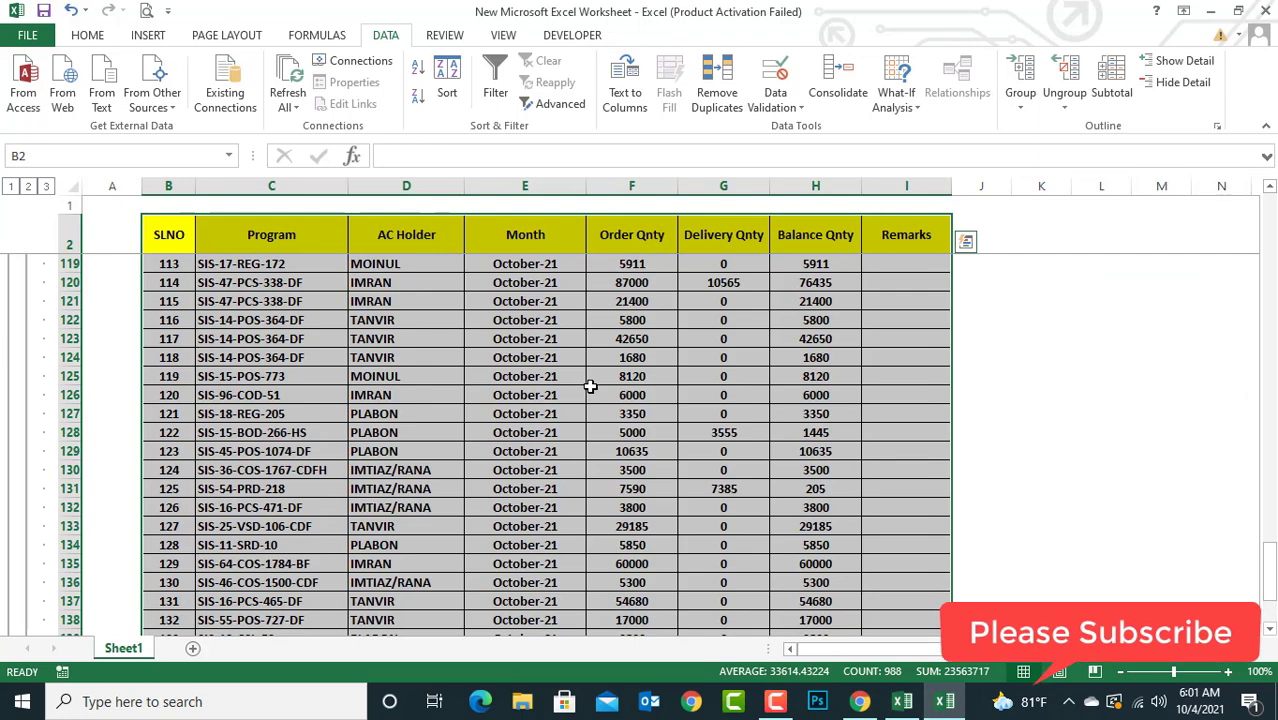
scroll(600, 405, down, 3)
scroll(608, 410, up, 3)
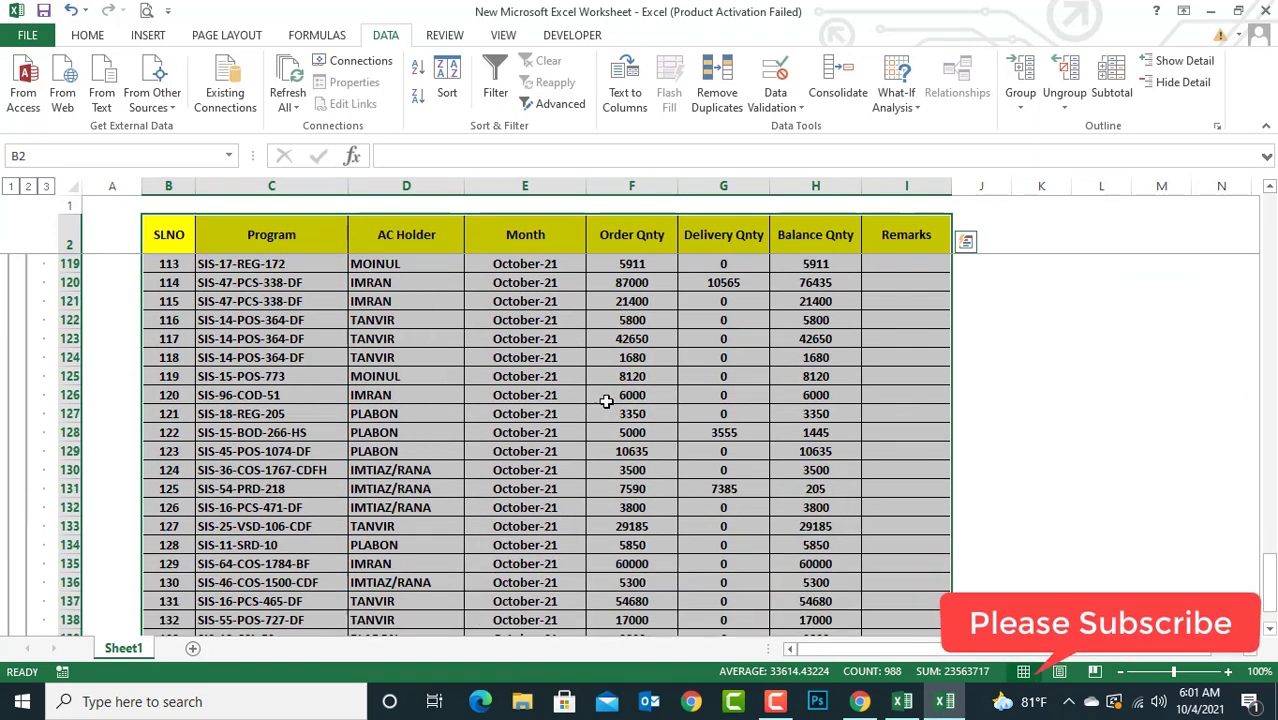
Fill the June-21 Total and July-21 Total rows with yellow from SLNO to Remarks
click(88, 36)
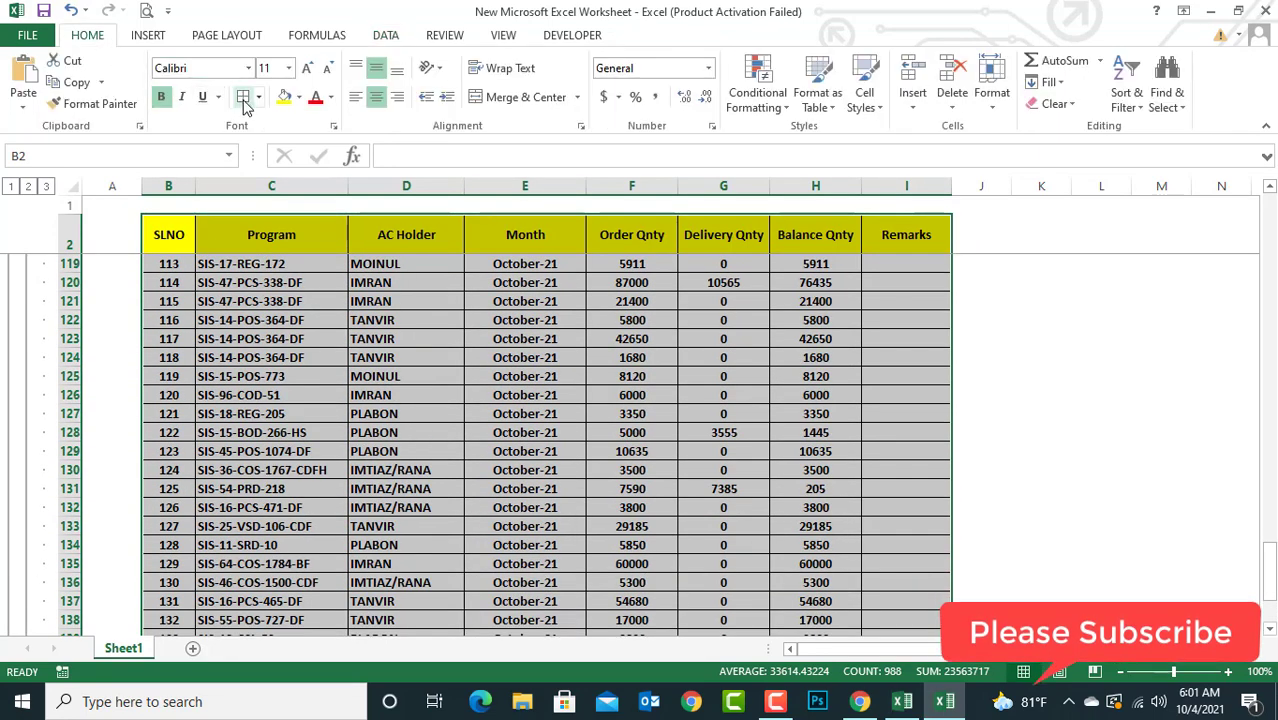
scroll(744, 436, up, 17)
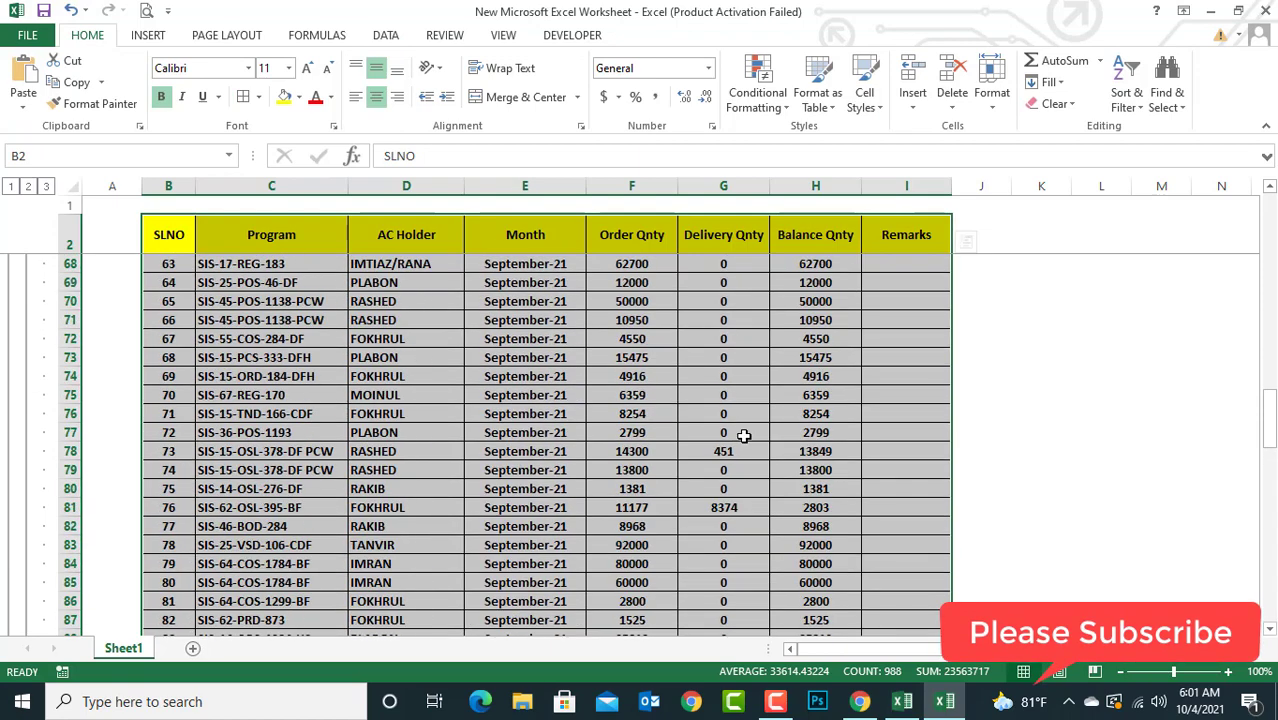
scroll(744, 436, up, 6)
drag(1270, 356, 1270, 195)
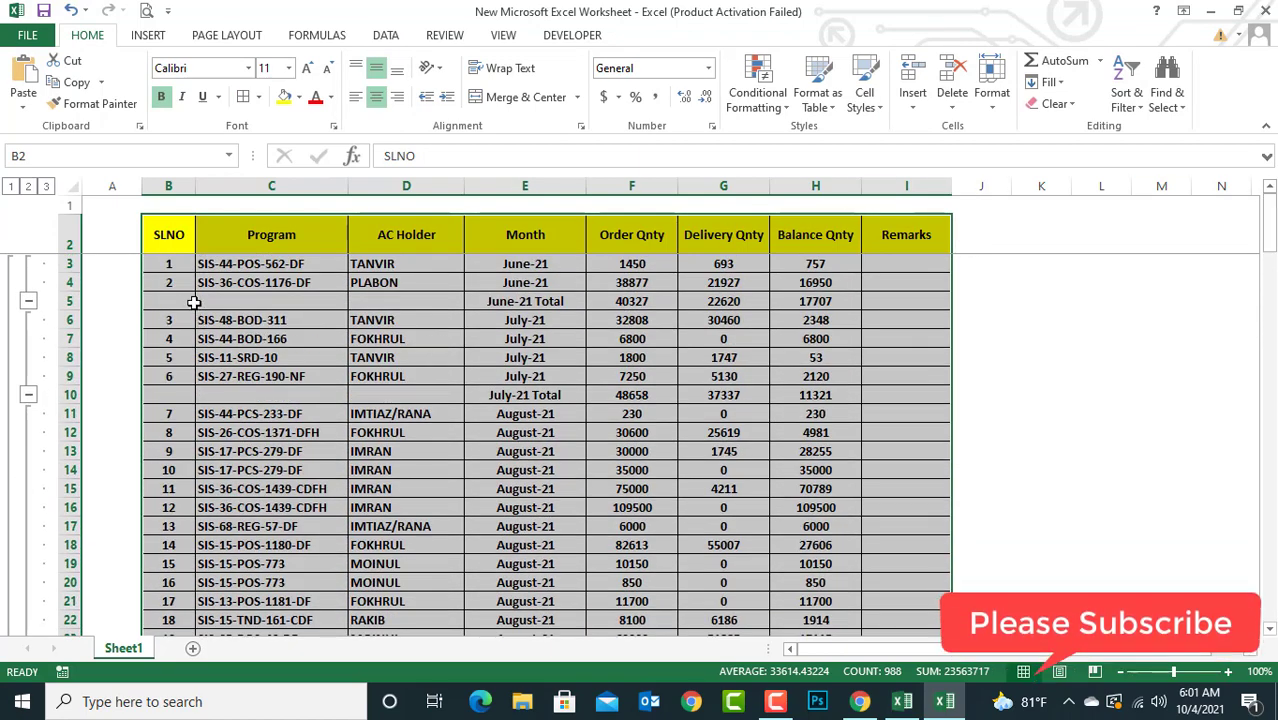
drag(190, 301, 888, 307)
click(286, 98)
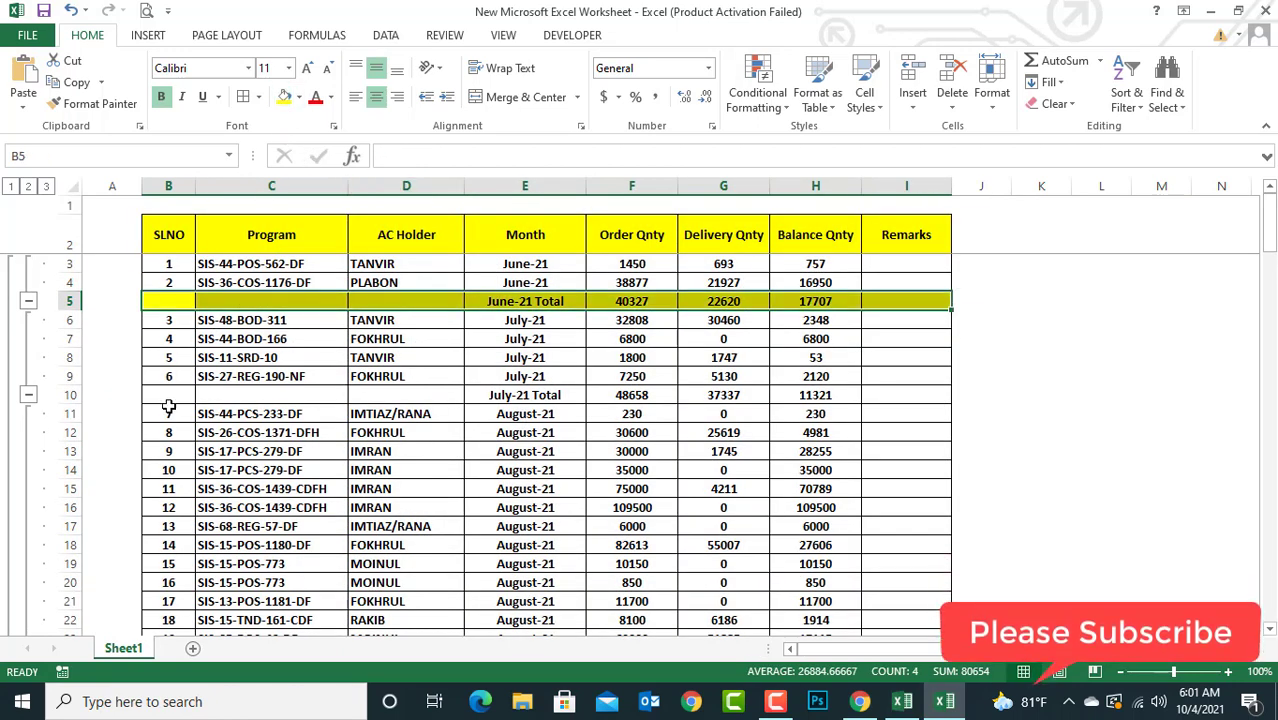
drag(169, 400, 900, 398)
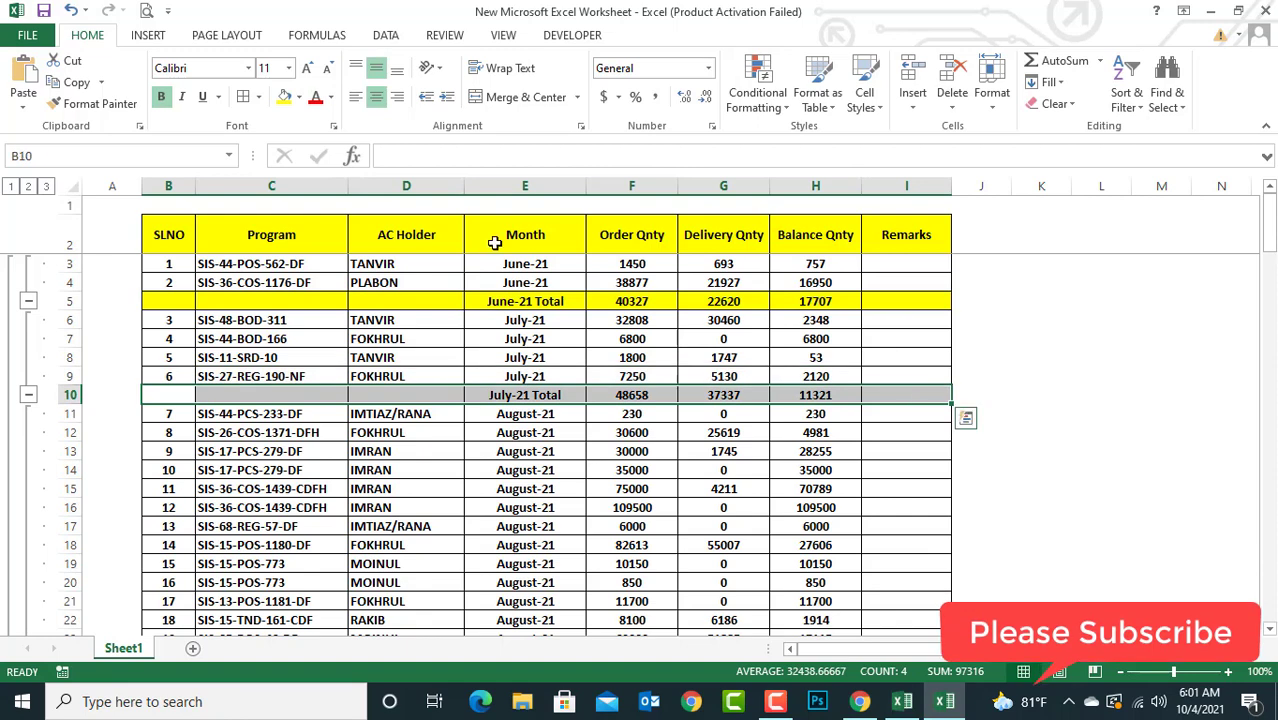
click(296, 97)
click(332, 237)
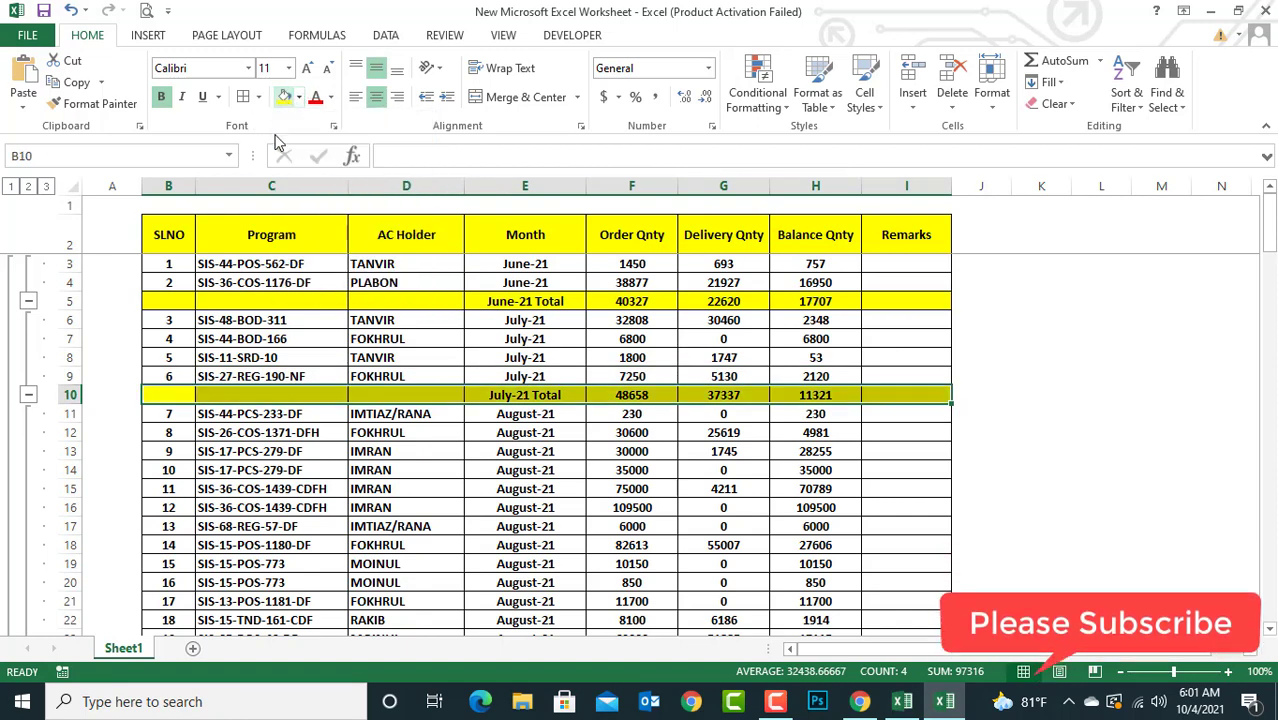
Inspect the June-21 subtotal formulas with their source quantities, and the July-21 total figures
click(512, 300)
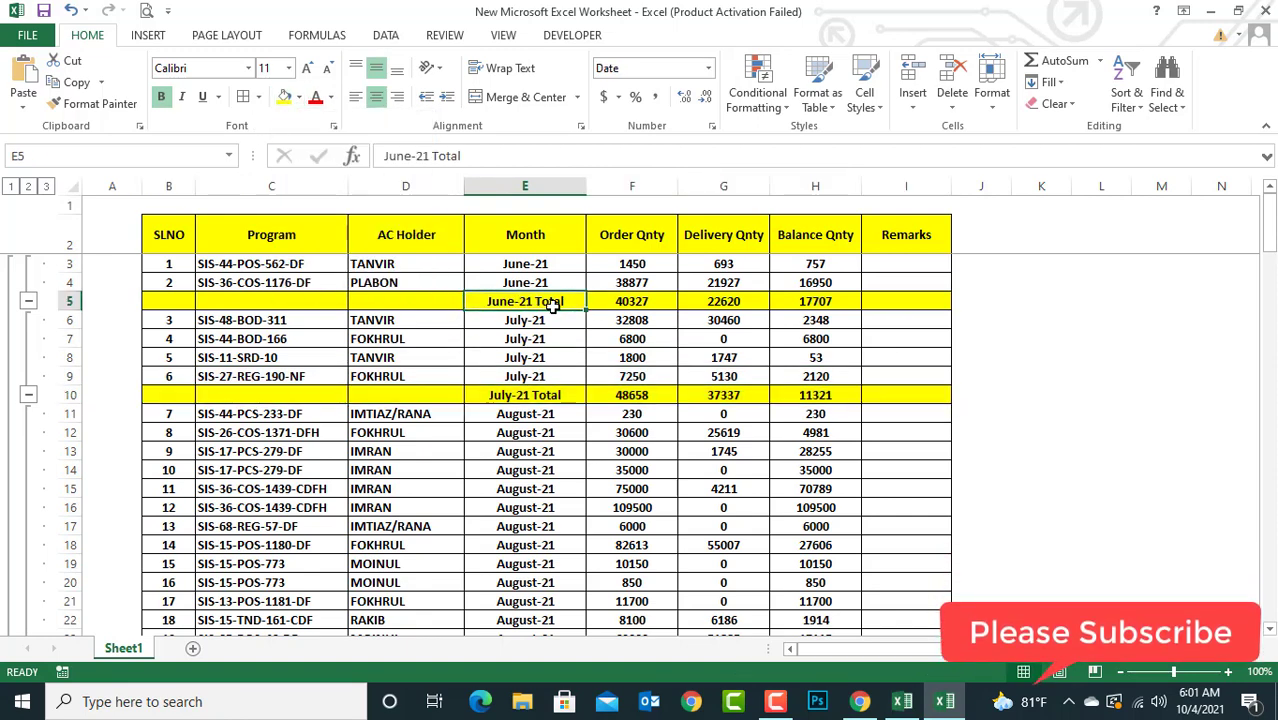
click(630, 301)
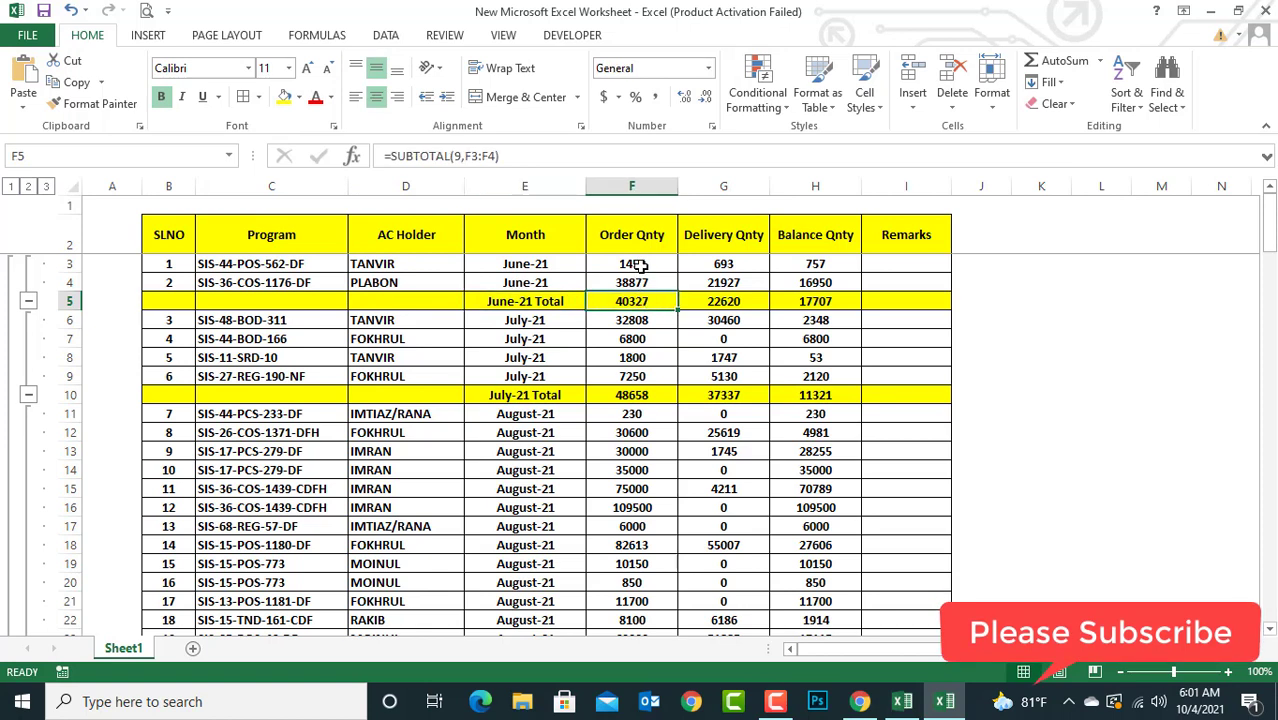
click(640, 266)
click(645, 285)
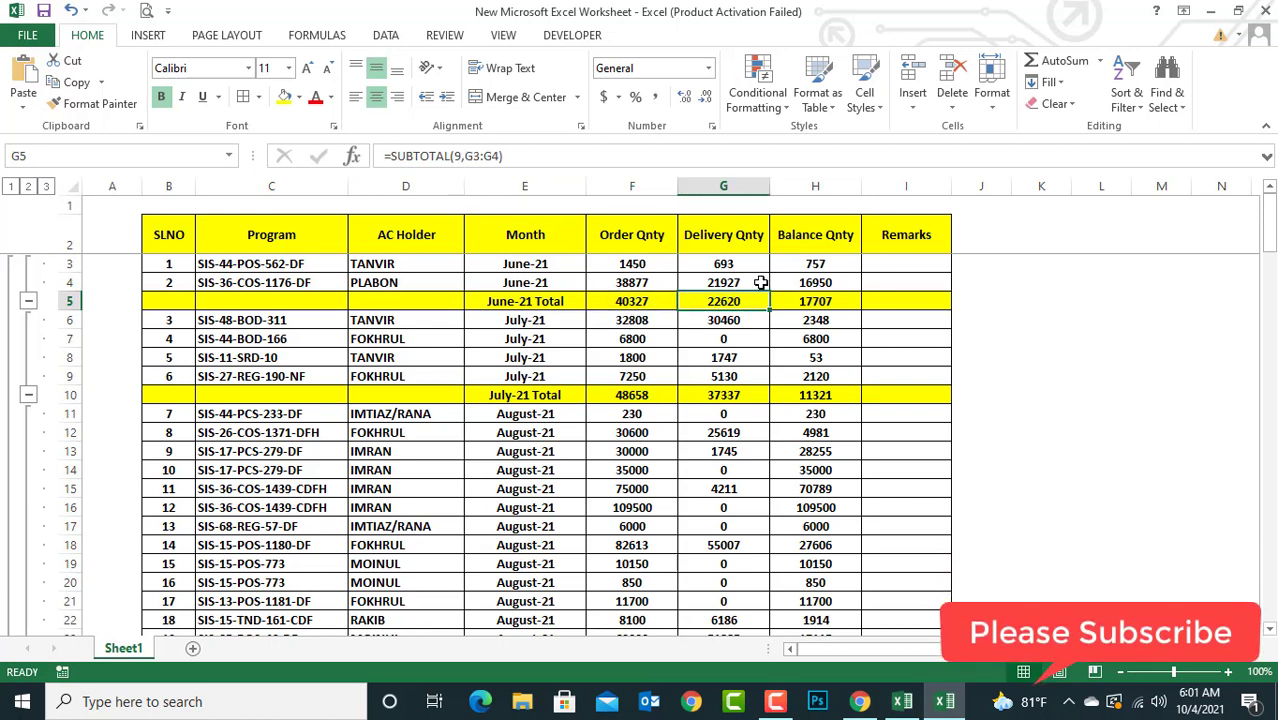
drag(535, 396, 831, 398)
Fill the August-21 Total row with yellow from SLNO to Remarks
scroll(551, 434, down, 7)
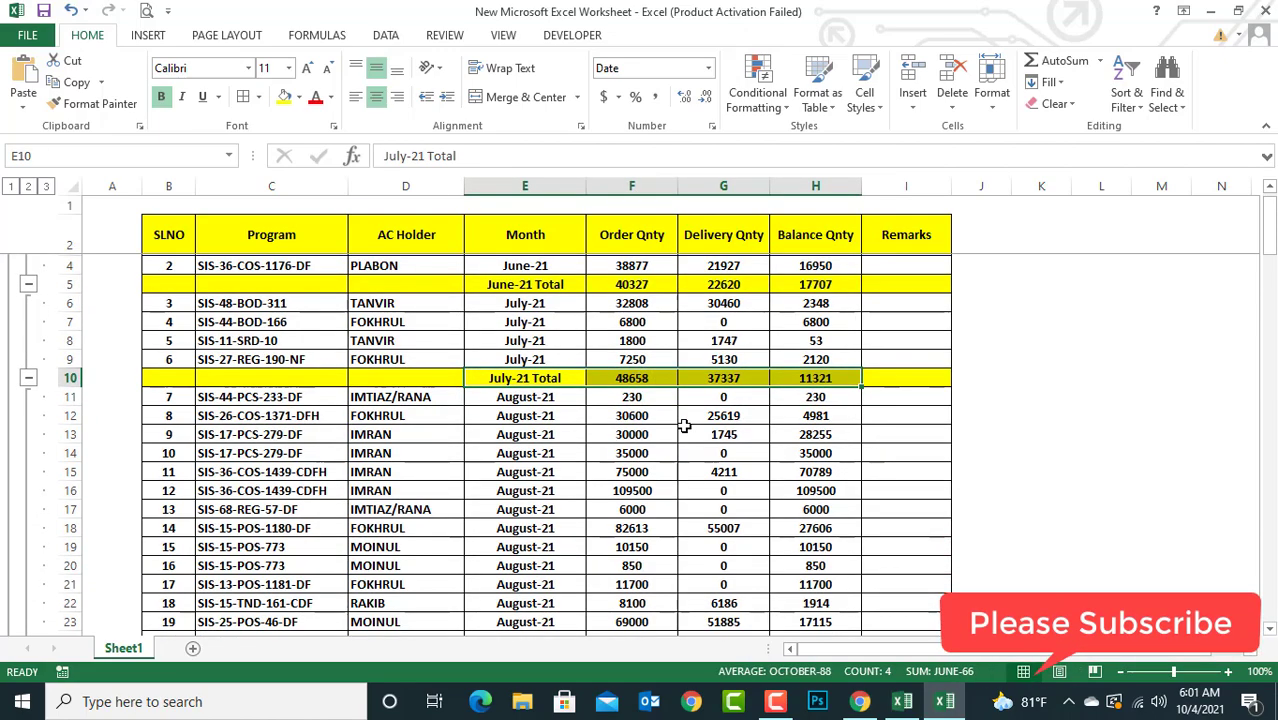
scroll(500, 460, down, 1)
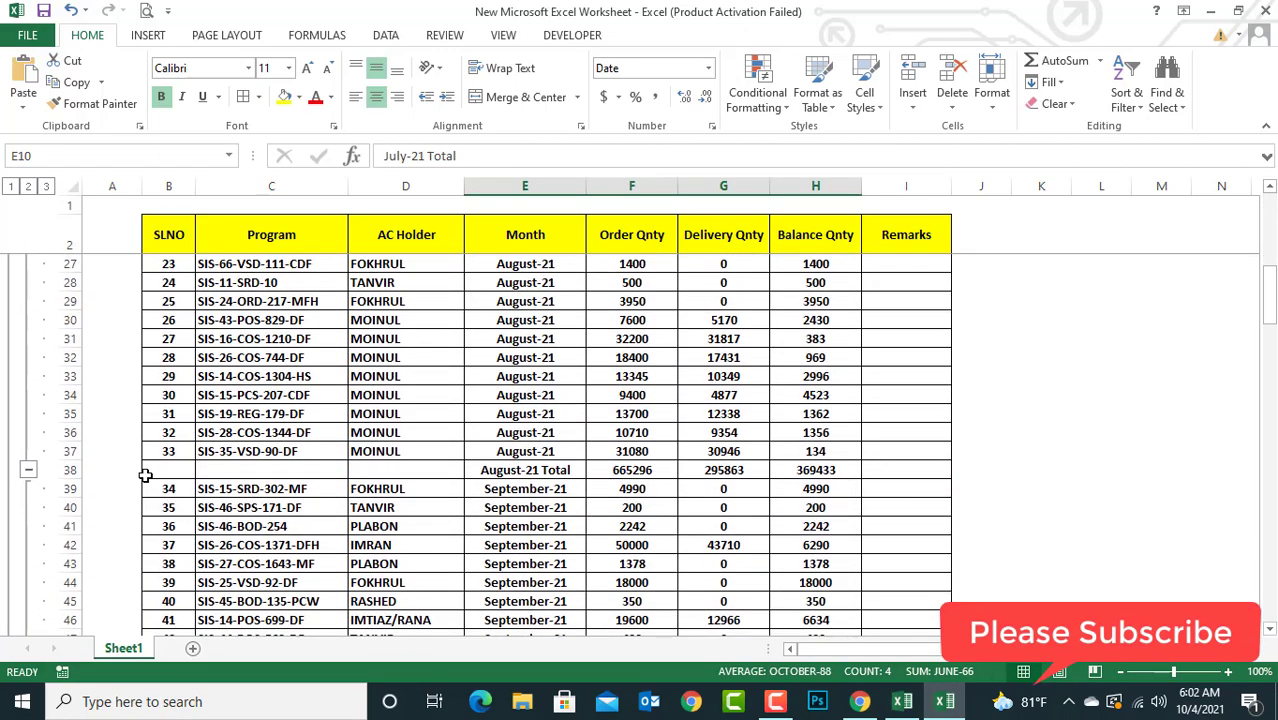
drag(150, 470, 882, 469)
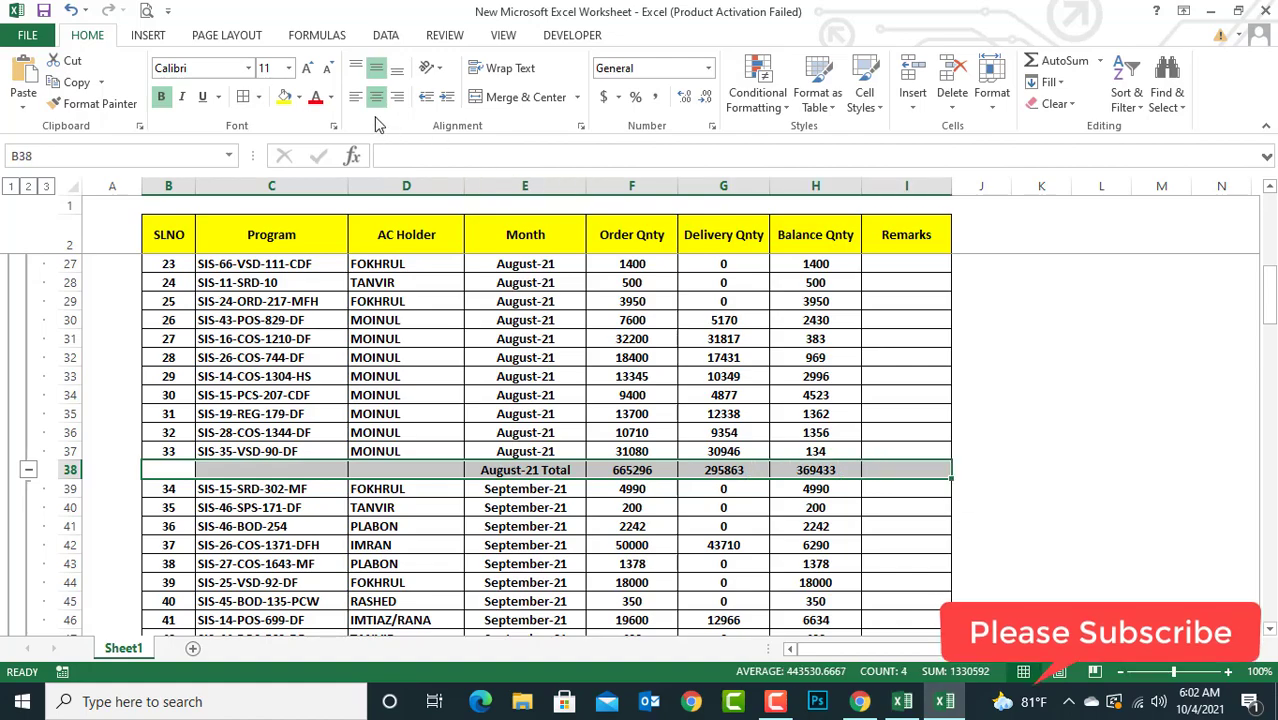
click(284, 97)
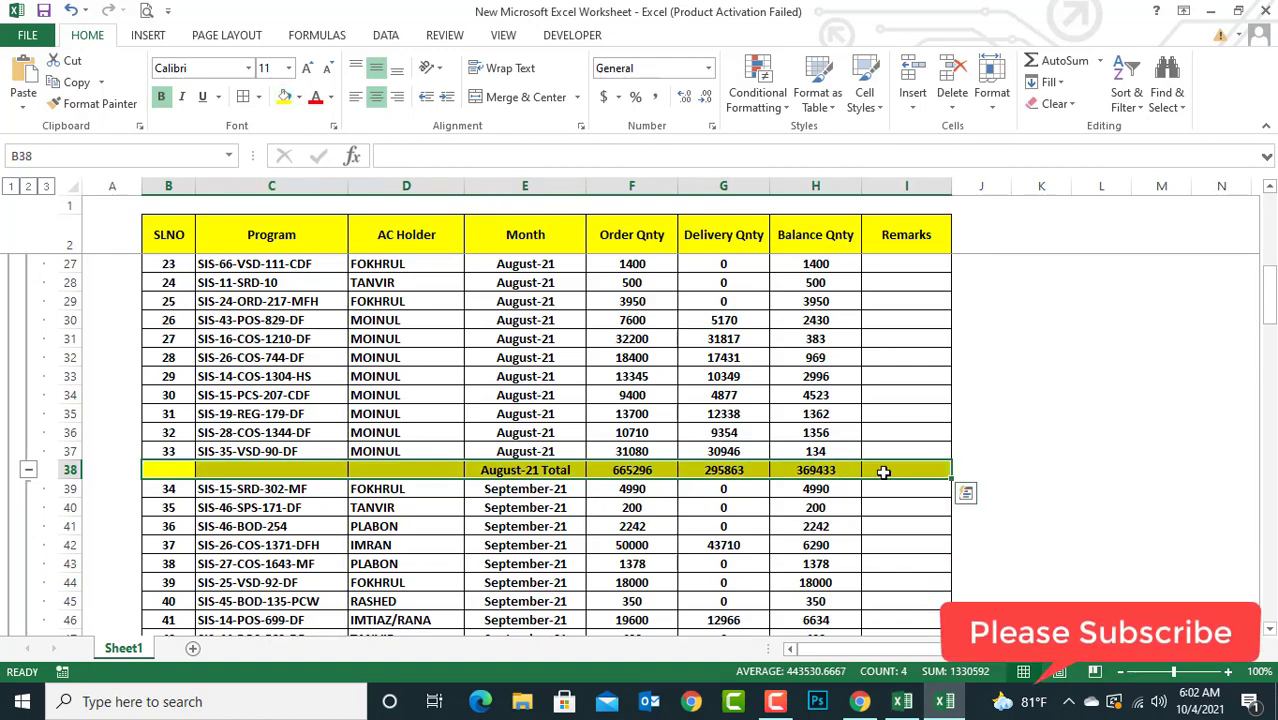
Fill the September-21 Total row with yellow from SLNO to Remarks
scroll(737, 471, down, 12)
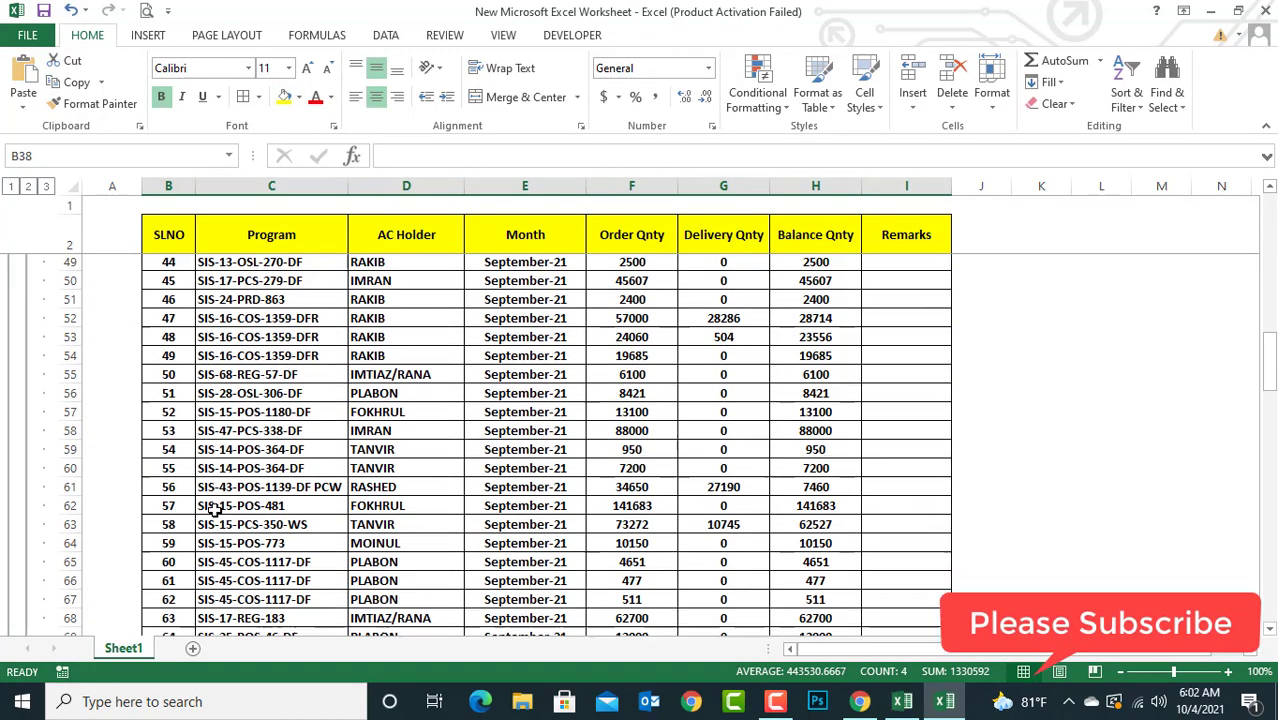
scroll(213, 508, down, 10)
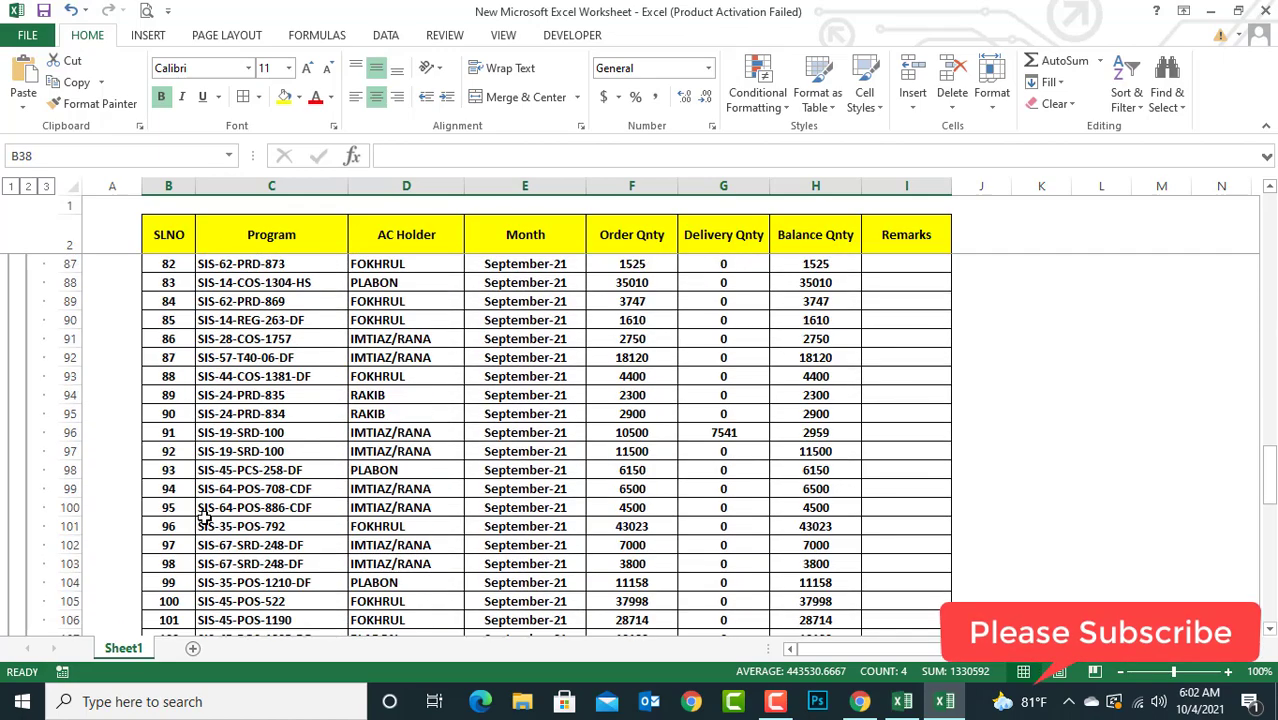
scroll(227, 526, down, 2)
drag(175, 489, 893, 490)
click(284, 96)
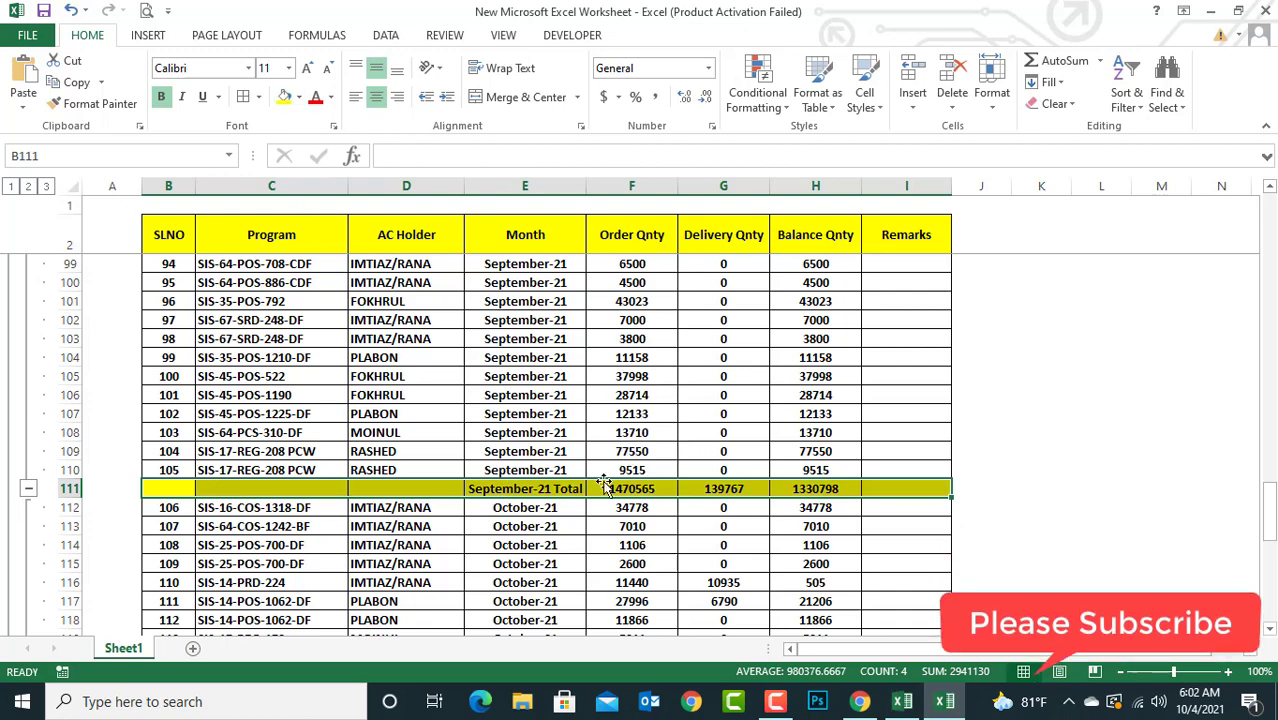
Fill the October-21 Total and November-21 Total rows with yellow from SLNO to Remarks
scroll(442, 504, down, 9)
scroll(442, 504, down, 2)
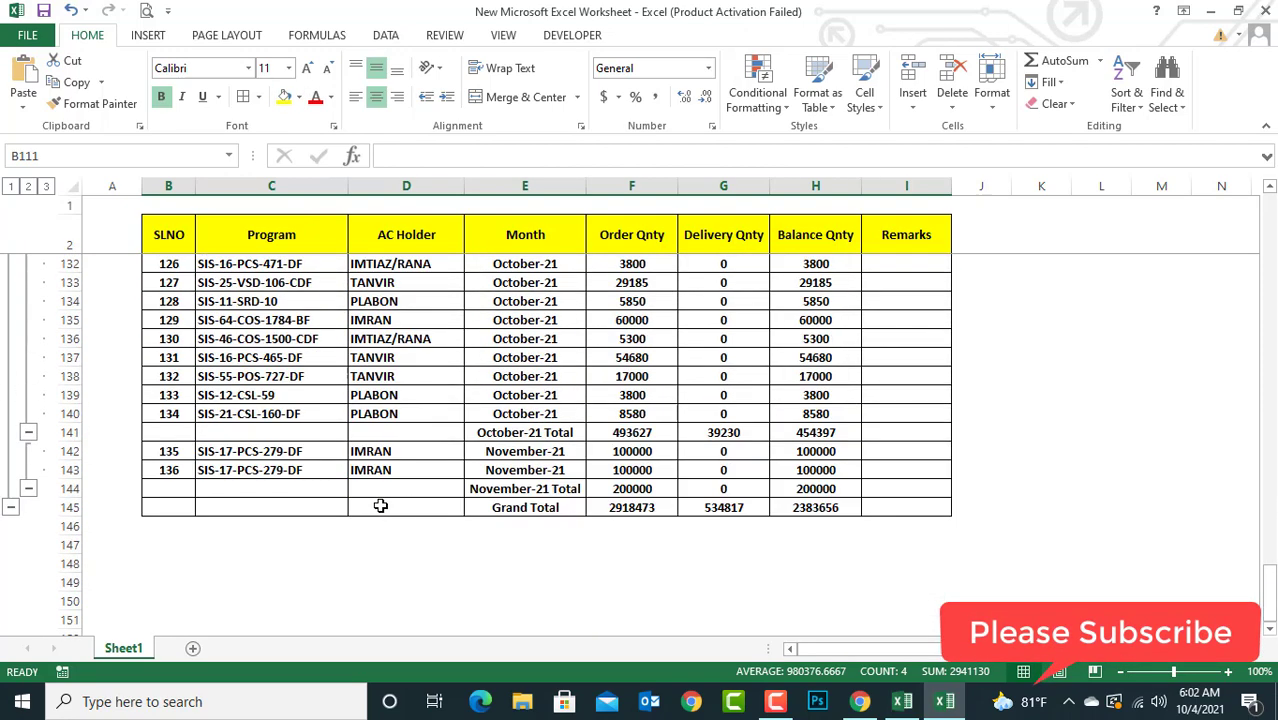
drag(168, 432, 815, 425)
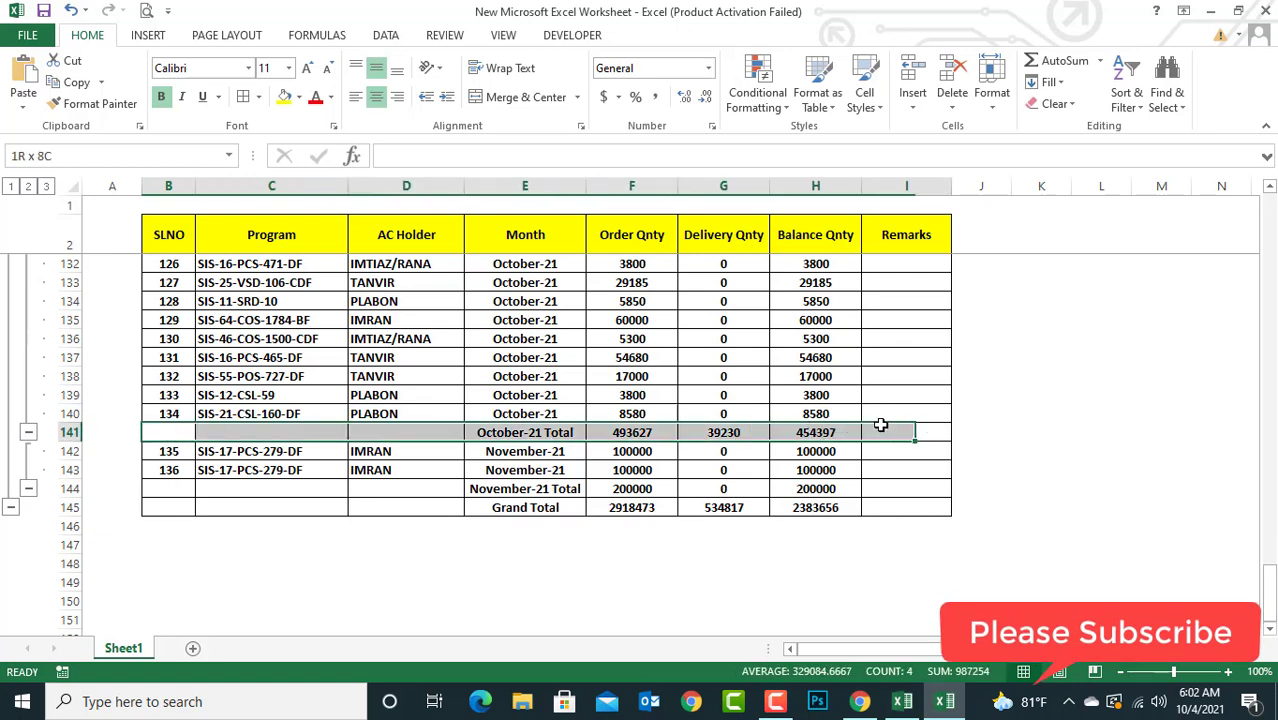
click(284, 96)
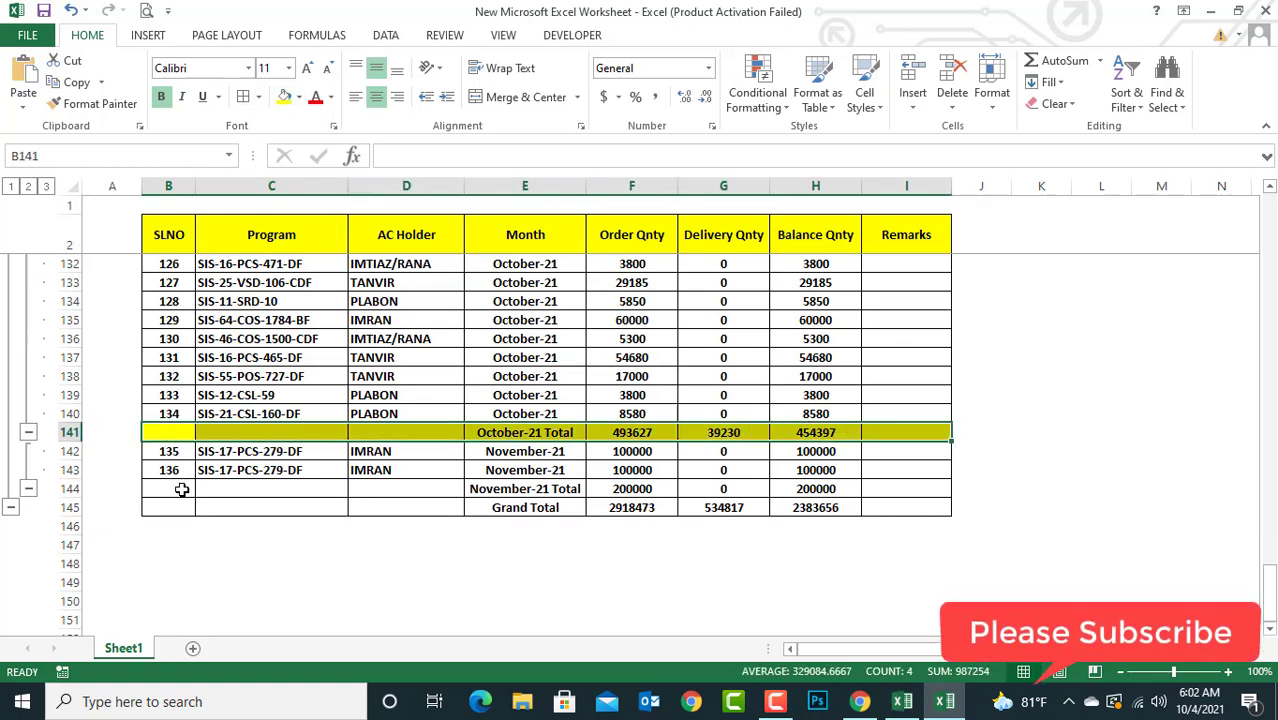
click(178, 488)
drag(265, 491, 822, 489)
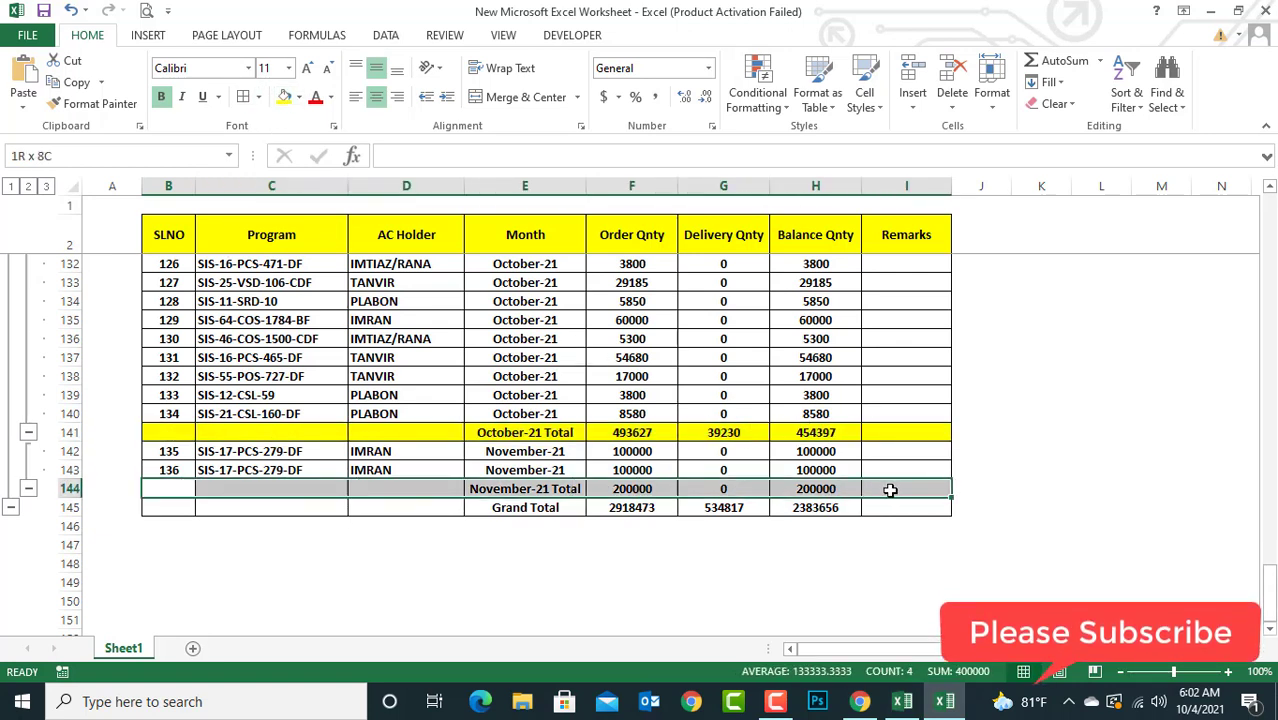
click(284, 96)
Fill the Grand Total row with light green from SLNO to Remarks and save the workbook
click(162, 510)
drag(162, 510, 948, 508)
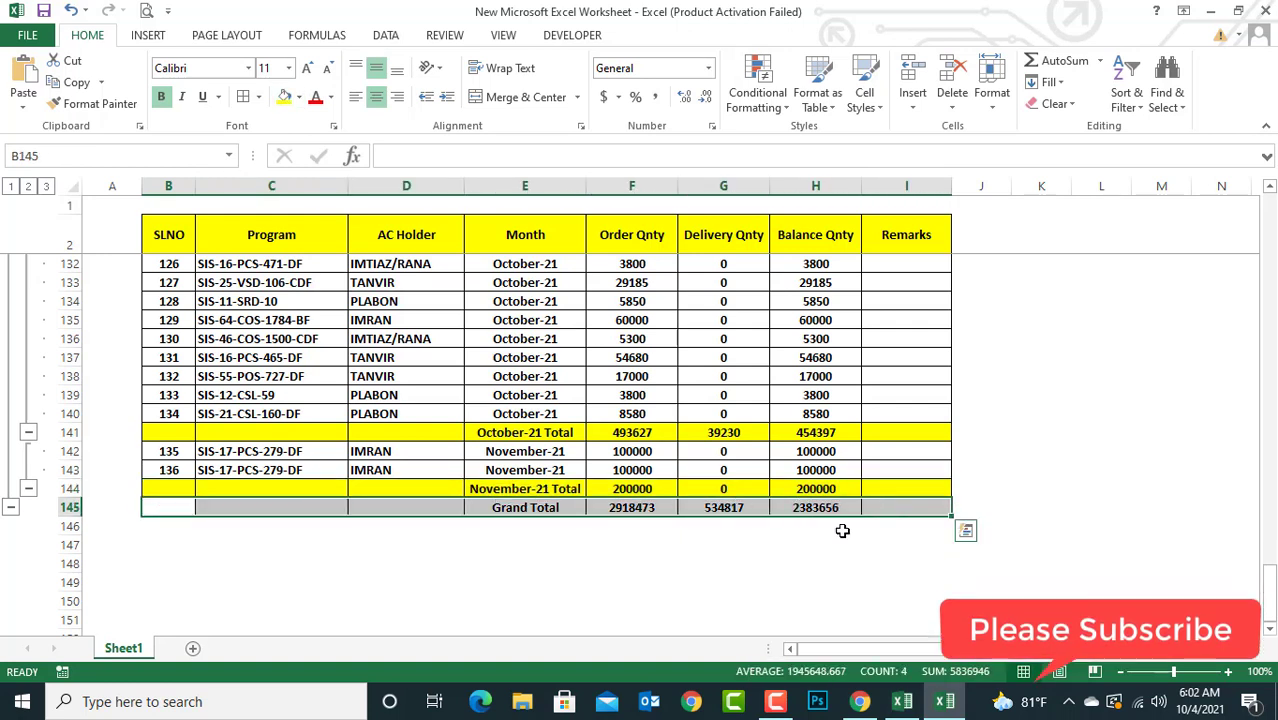
click(299, 98)
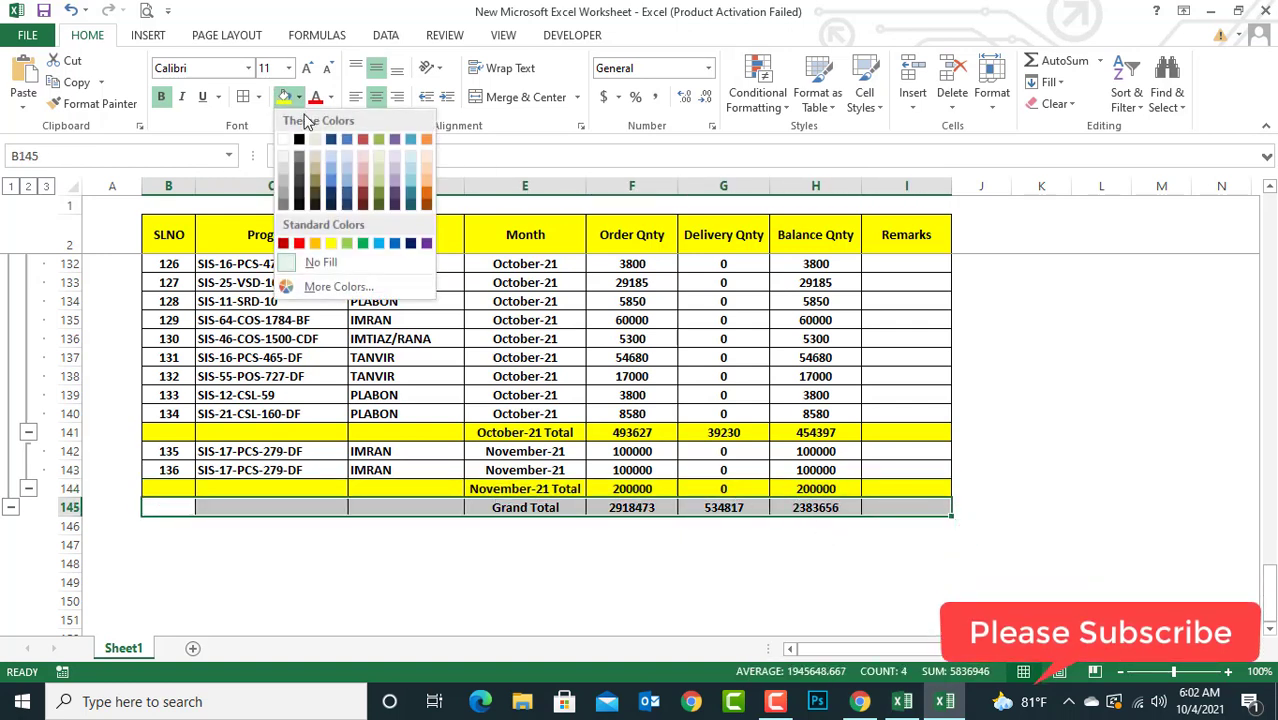
click(350, 245)
scroll(522, 434, up, 2)
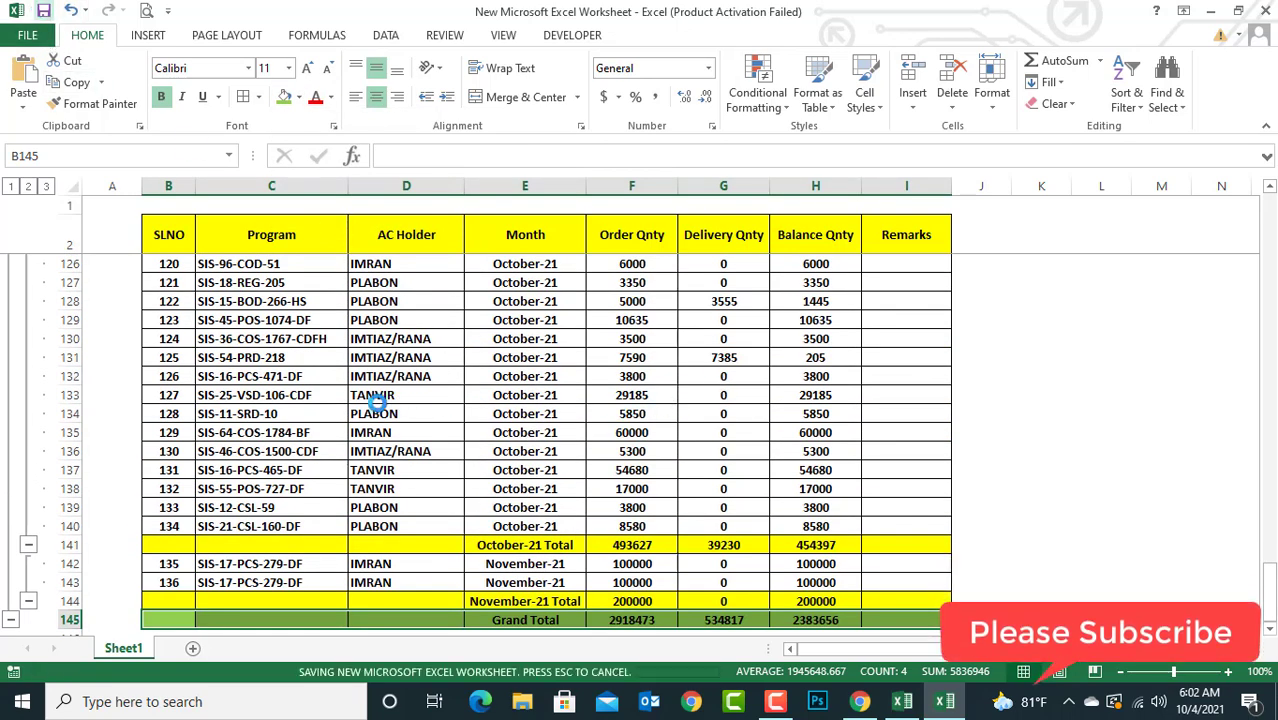
scroll(634, 416, down, 1)
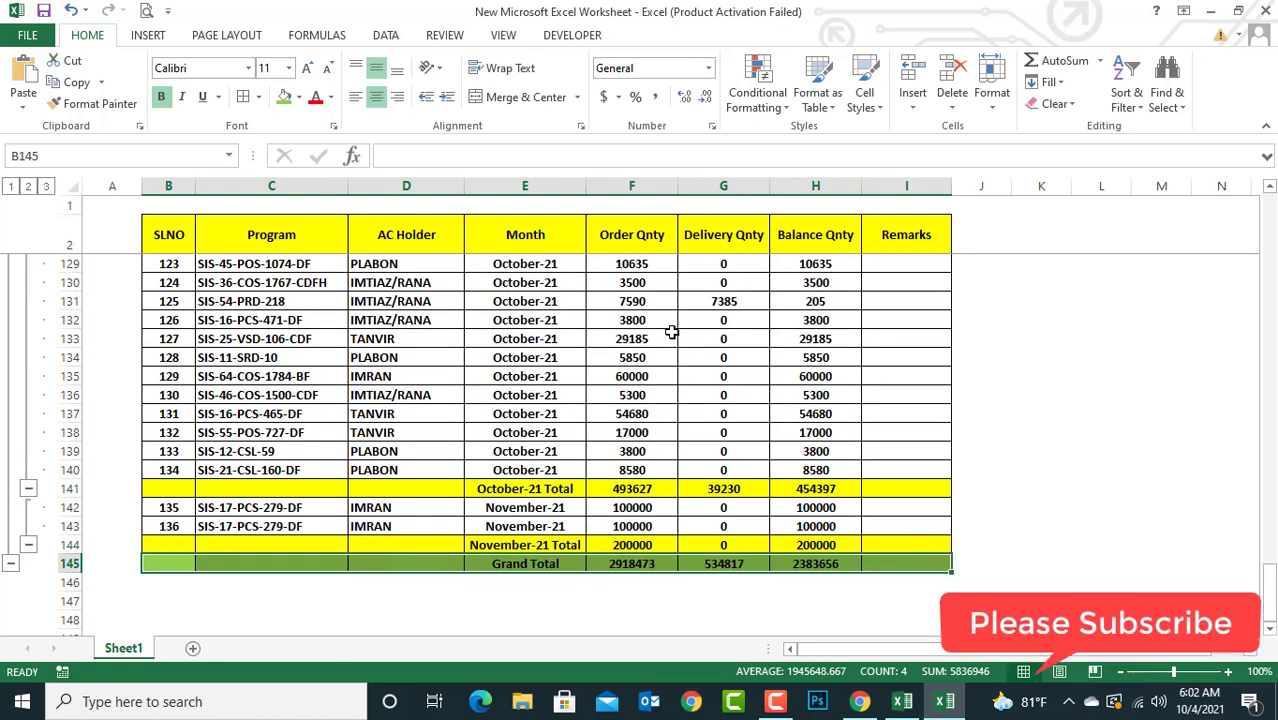
Inspect the Grand Total formula in the Order Qnty column
click(648, 563)
scroll(625, 420, up, 1)
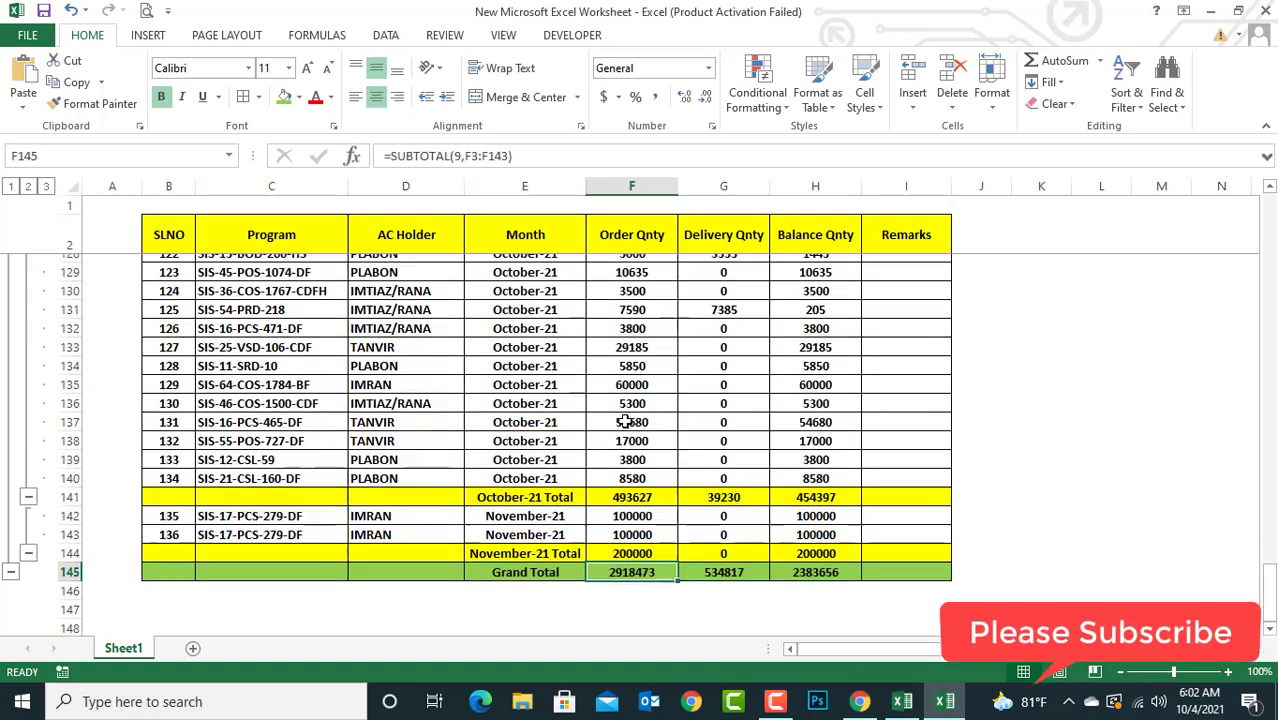
scroll(625, 420, up, 1)
scroll(625, 420, down, 1)
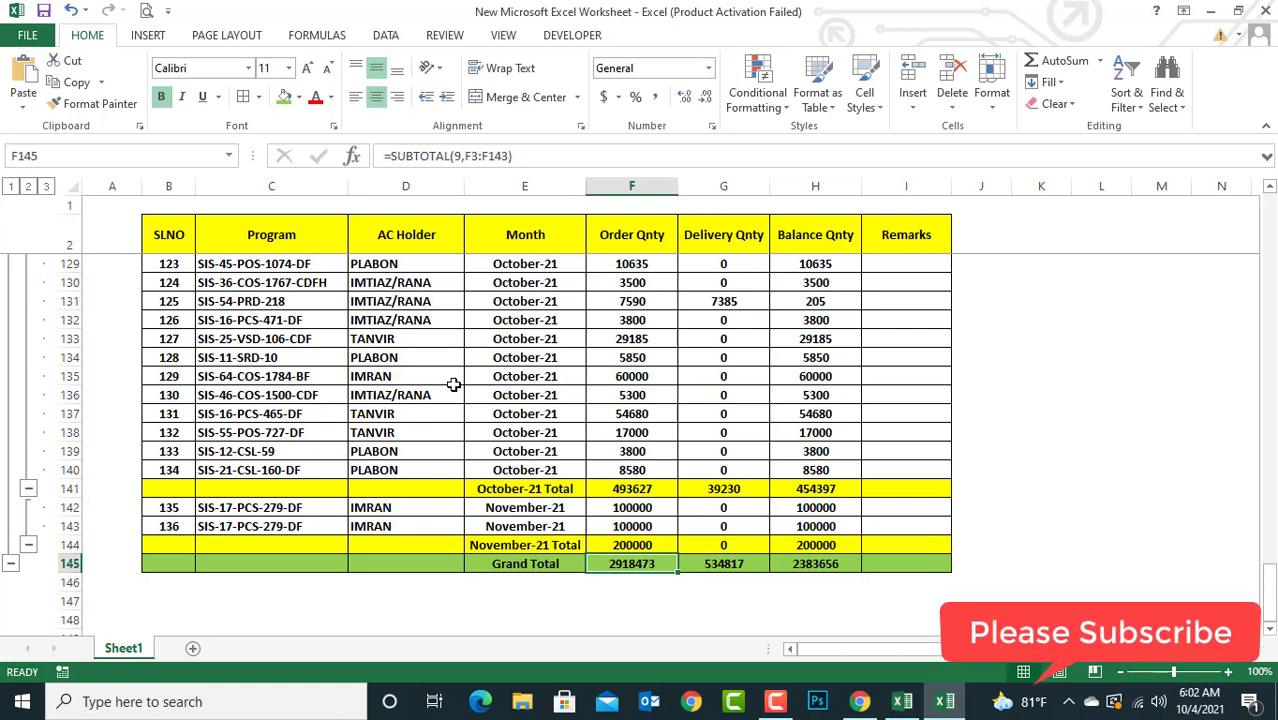
Collapse the outline to the Grand Total row to review it, and expand it to level 2 with the monthly totals
click(10, 187)
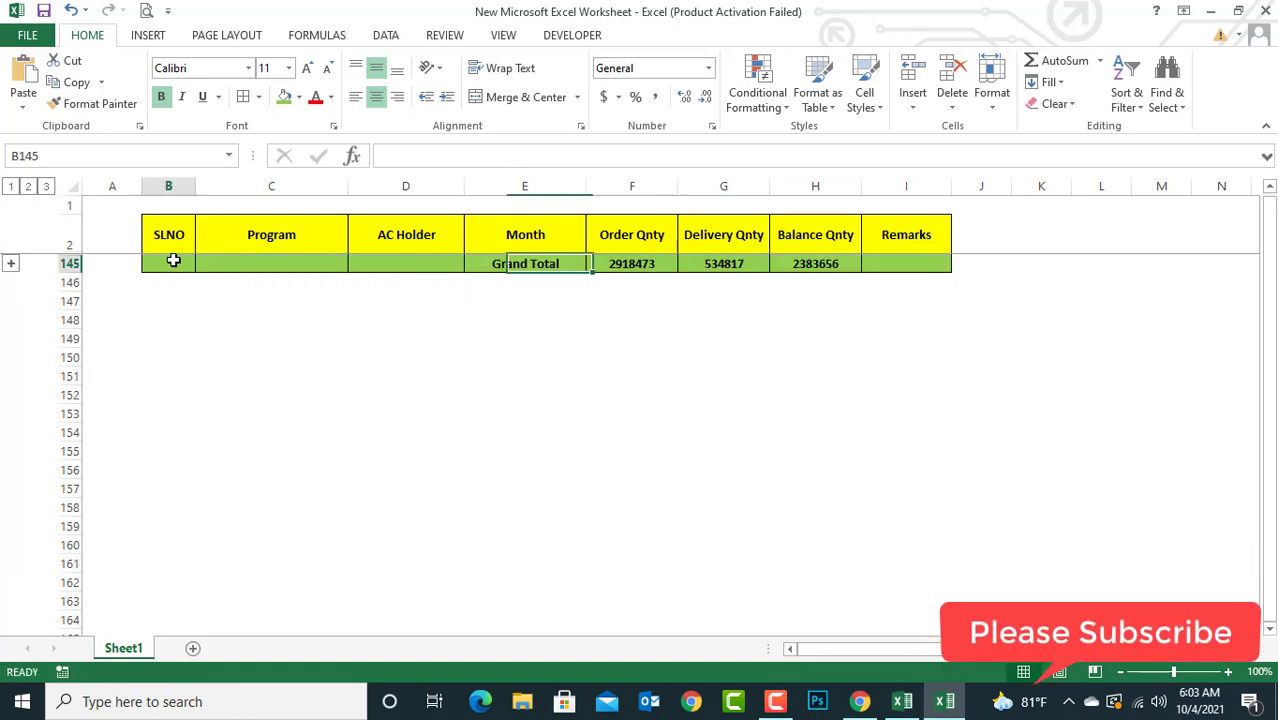
drag(174, 260, 893, 260)
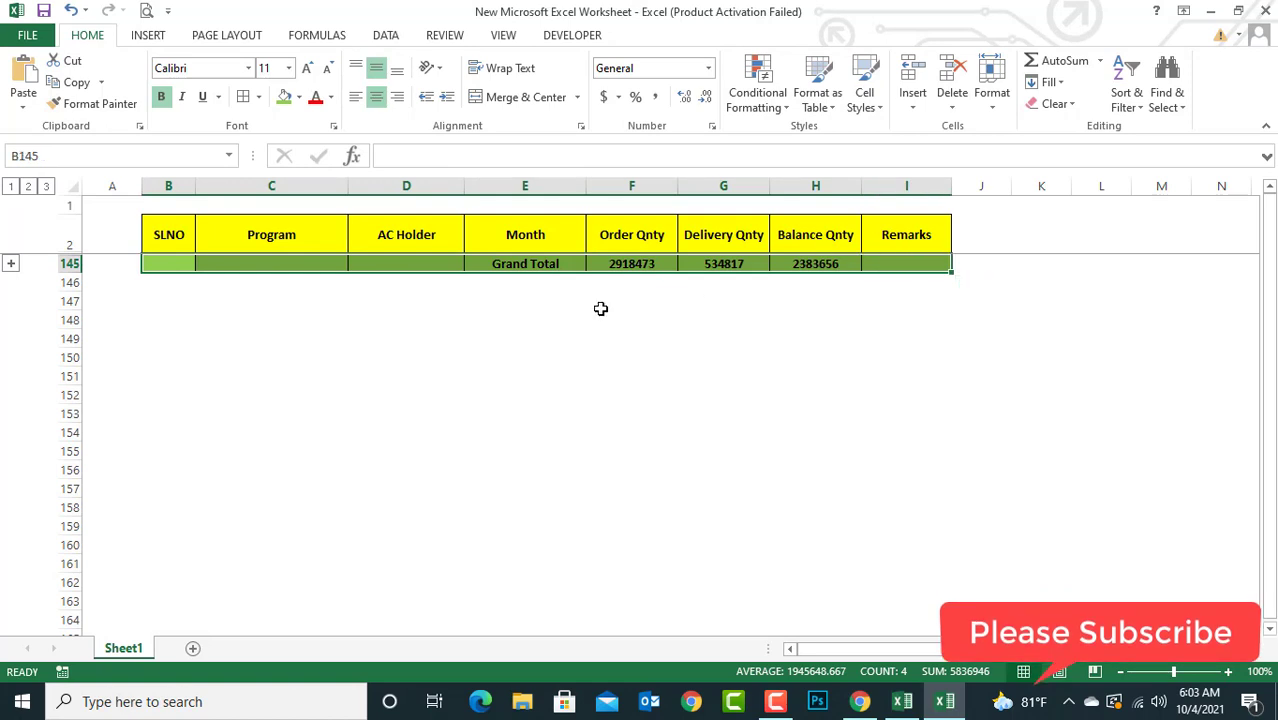
click(575, 263)
drag(575, 263, 785, 263)
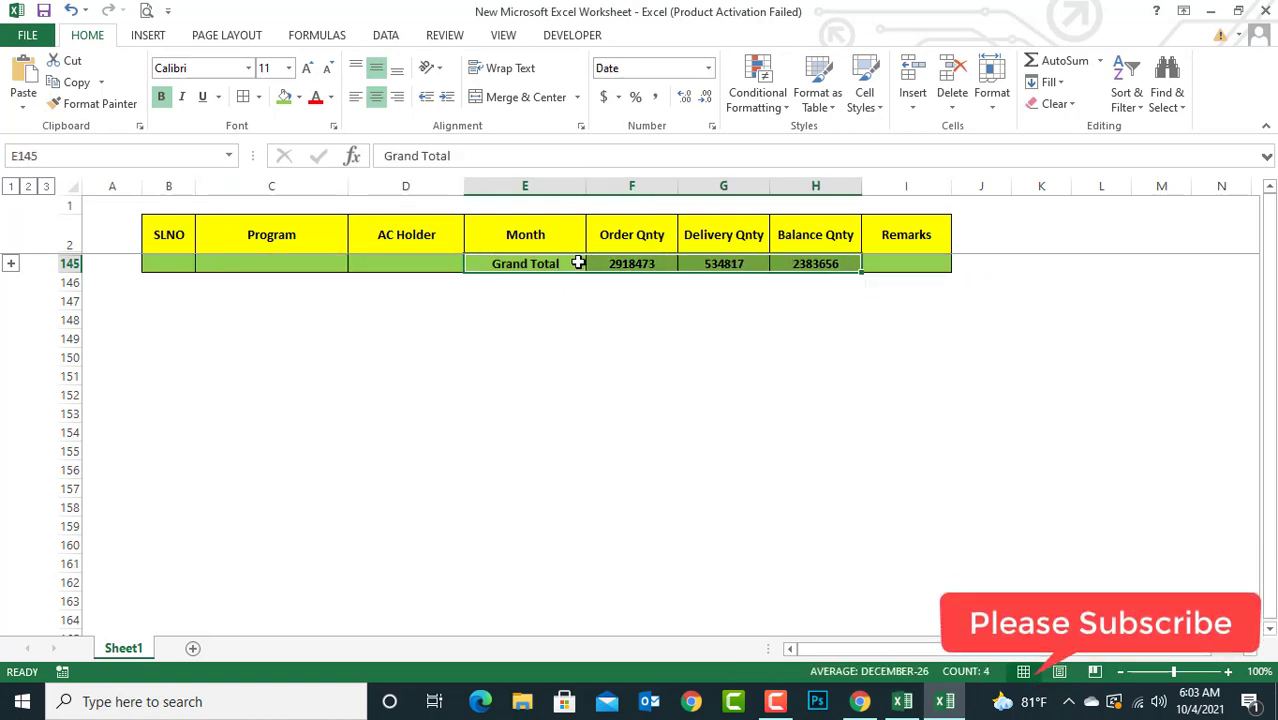
click(28, 188)
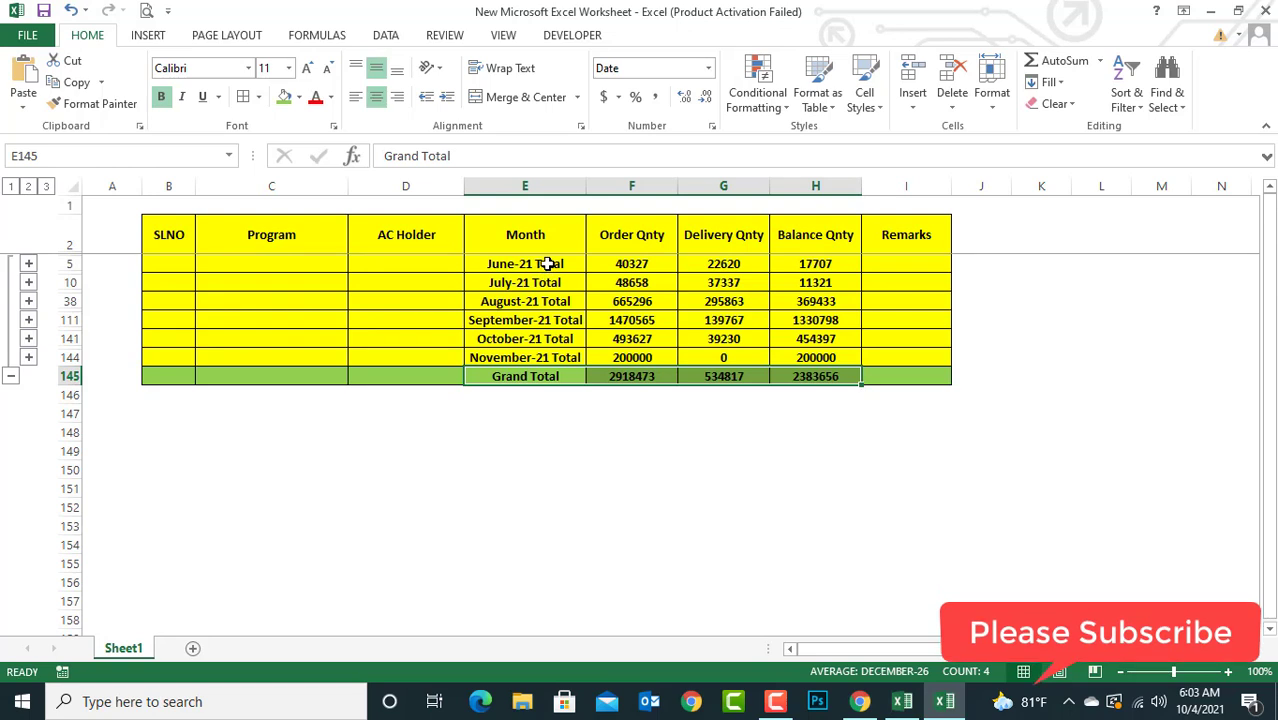
Review each monthly total and the Grand Total from Month to Balance Qnty, and dismiss the browser extension pop-up
drag(511, 263, 832, 369)
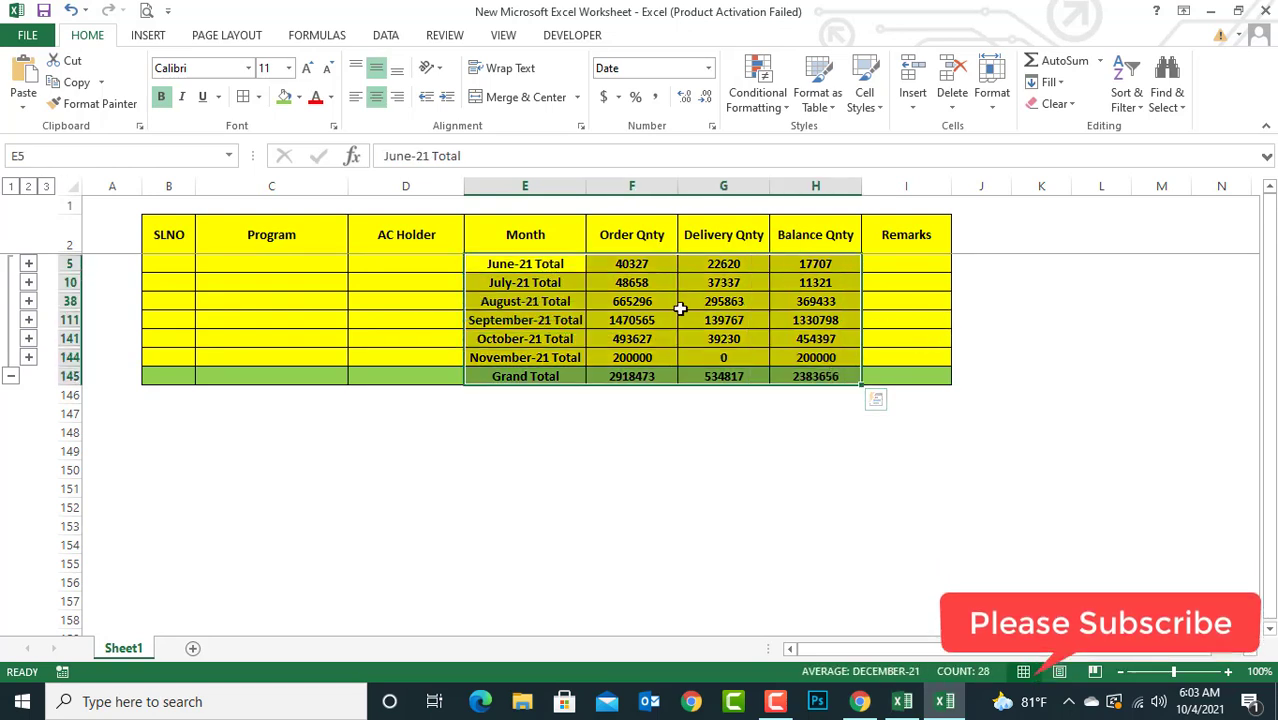
drag(557, 263, 857, 251)
click(557, 263)
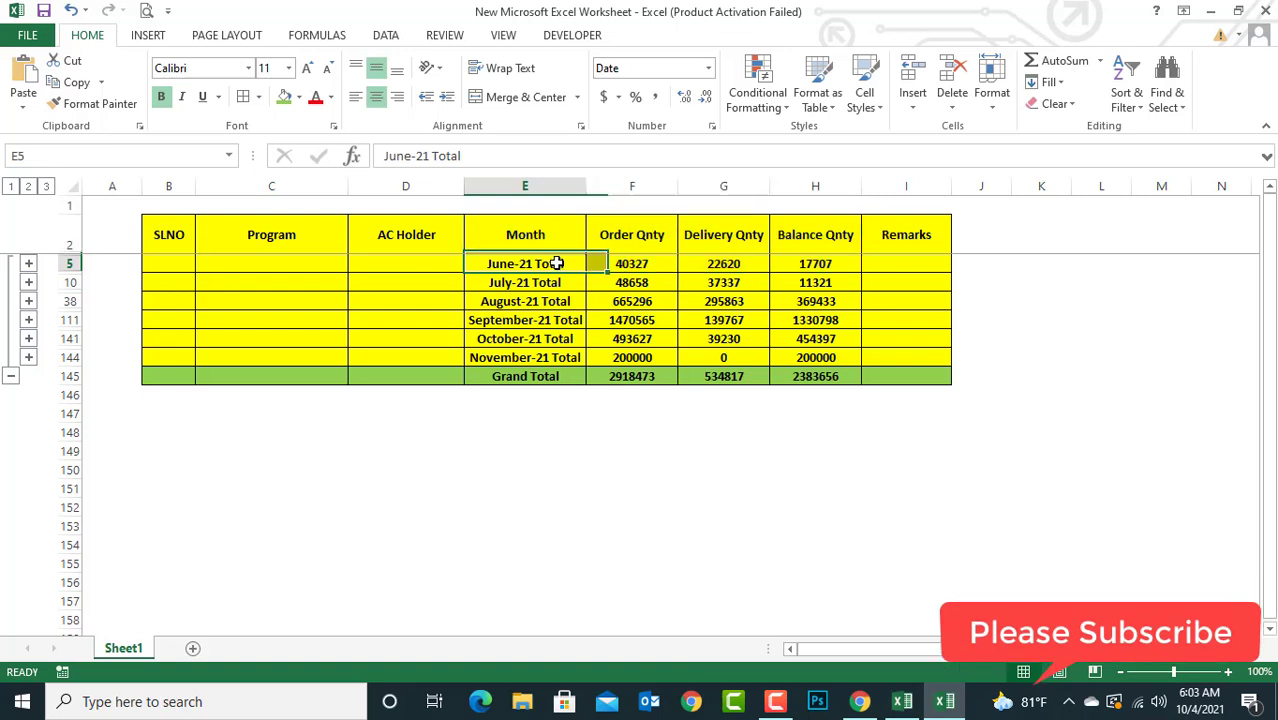
drag(557, 263, 819, 260)
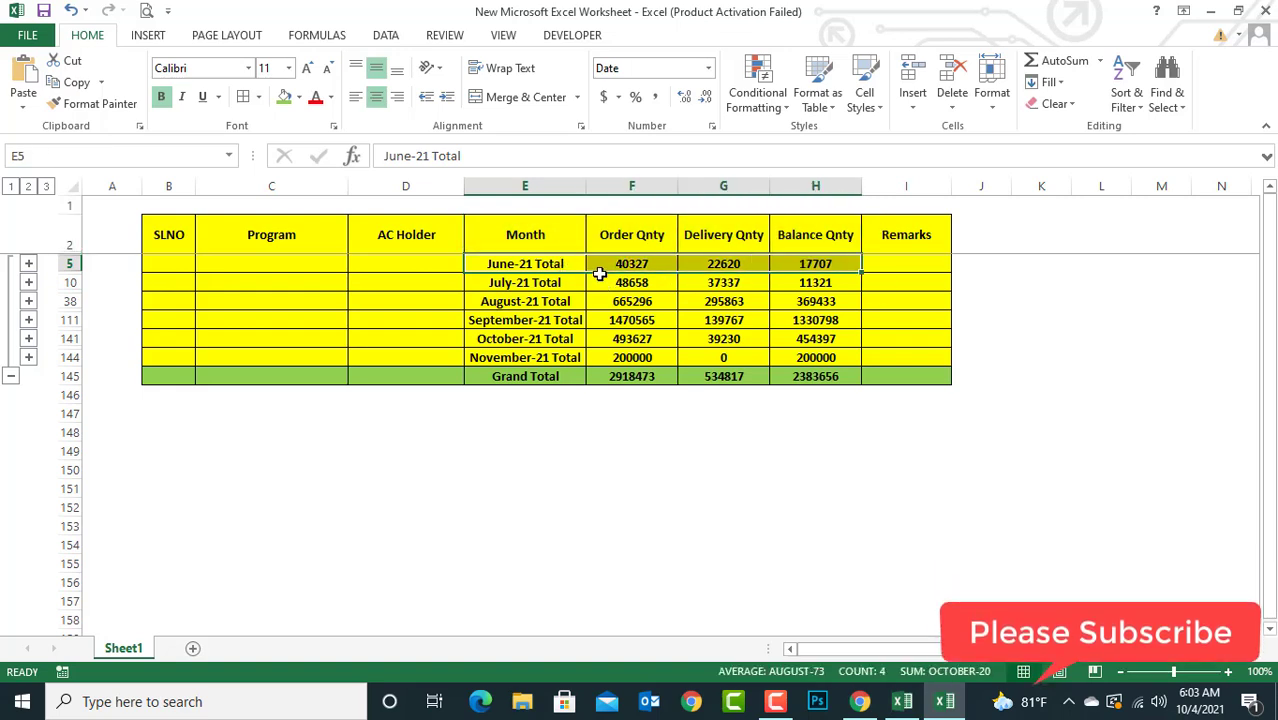
drag(518, 281, 800, 286)
drag(527, 302, 860, 300)
click(580, 320)
drag(595, 319, 830, 318)
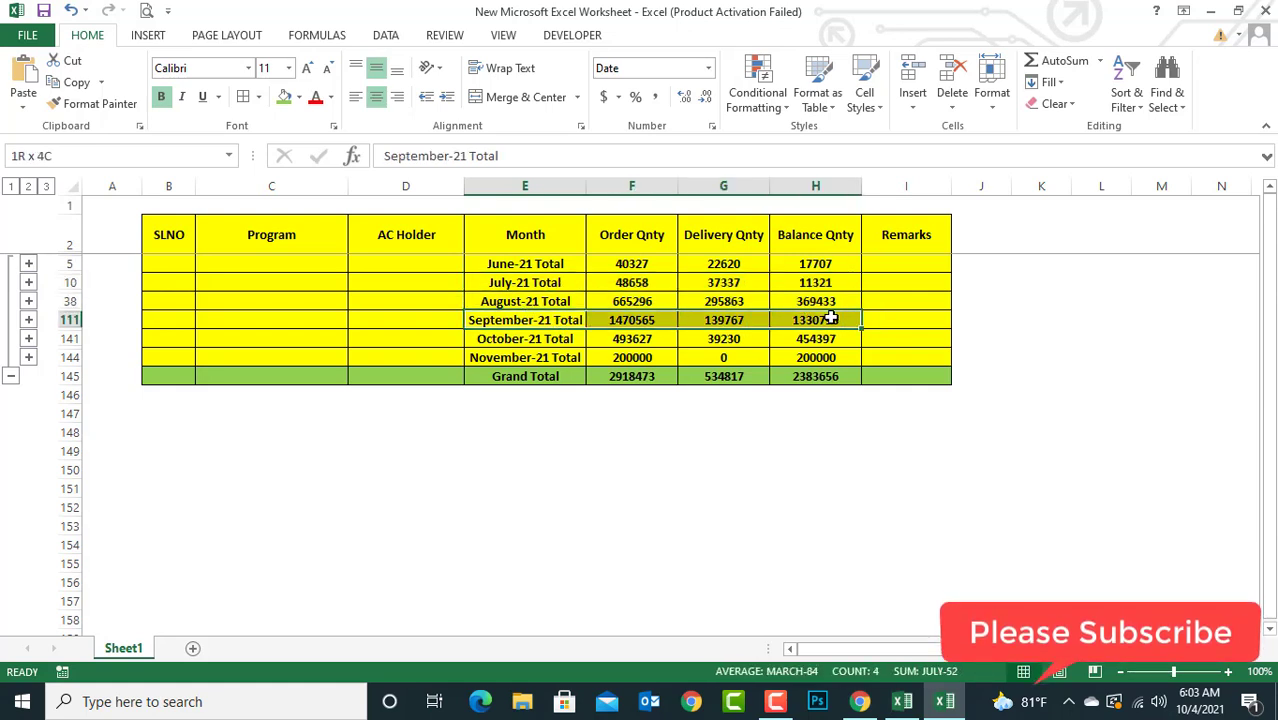
drag(542, 340, 808, 335)
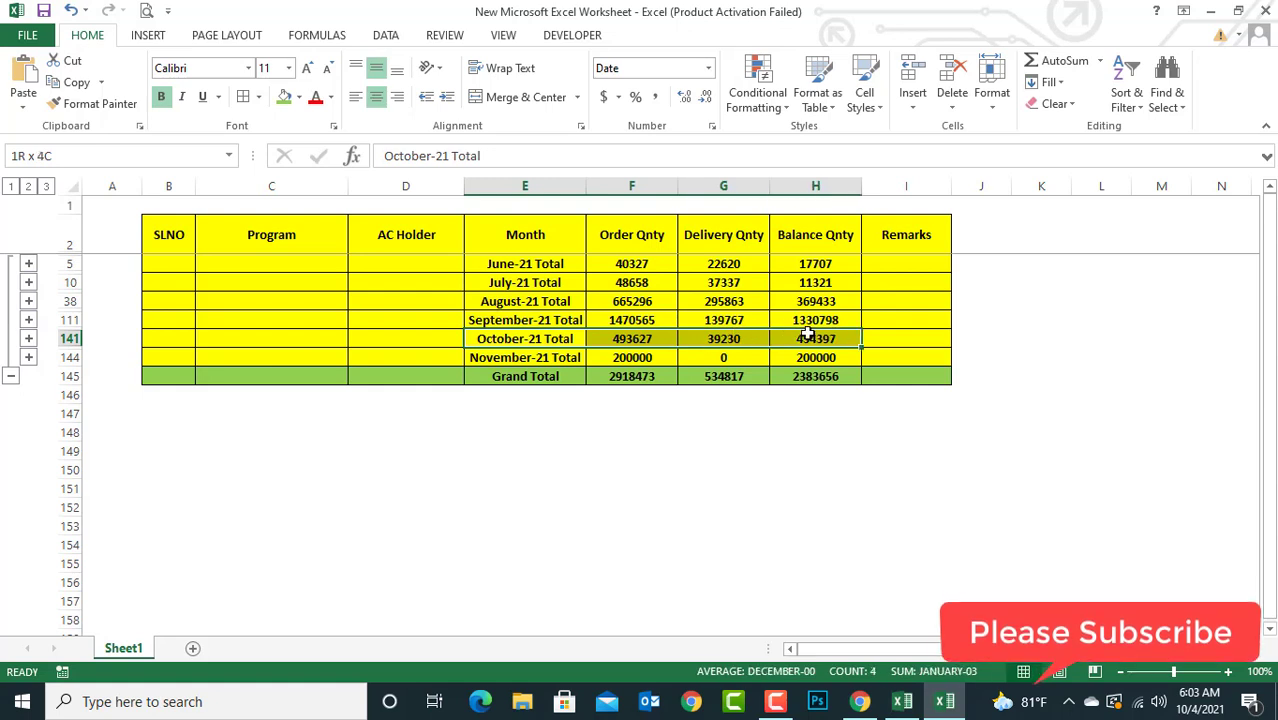
drag(541, 367, 761, 341)
drag(557, 375, 817, 375)
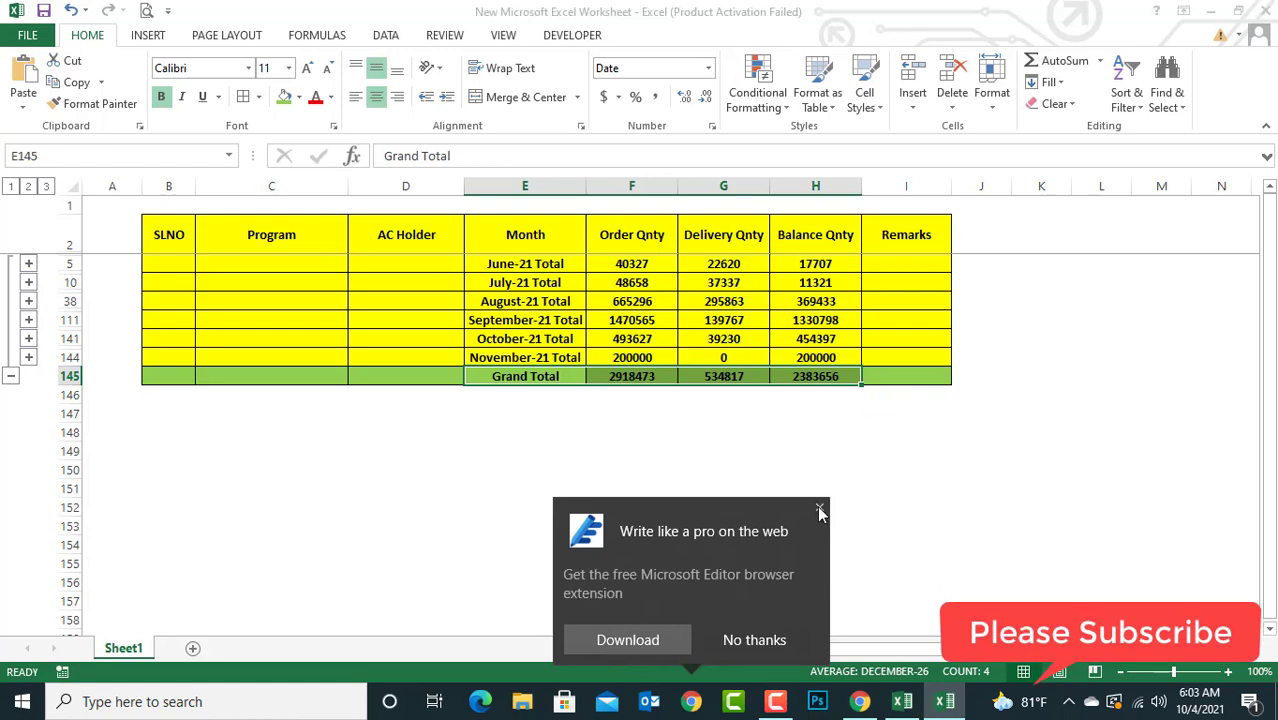
click(819, 511)
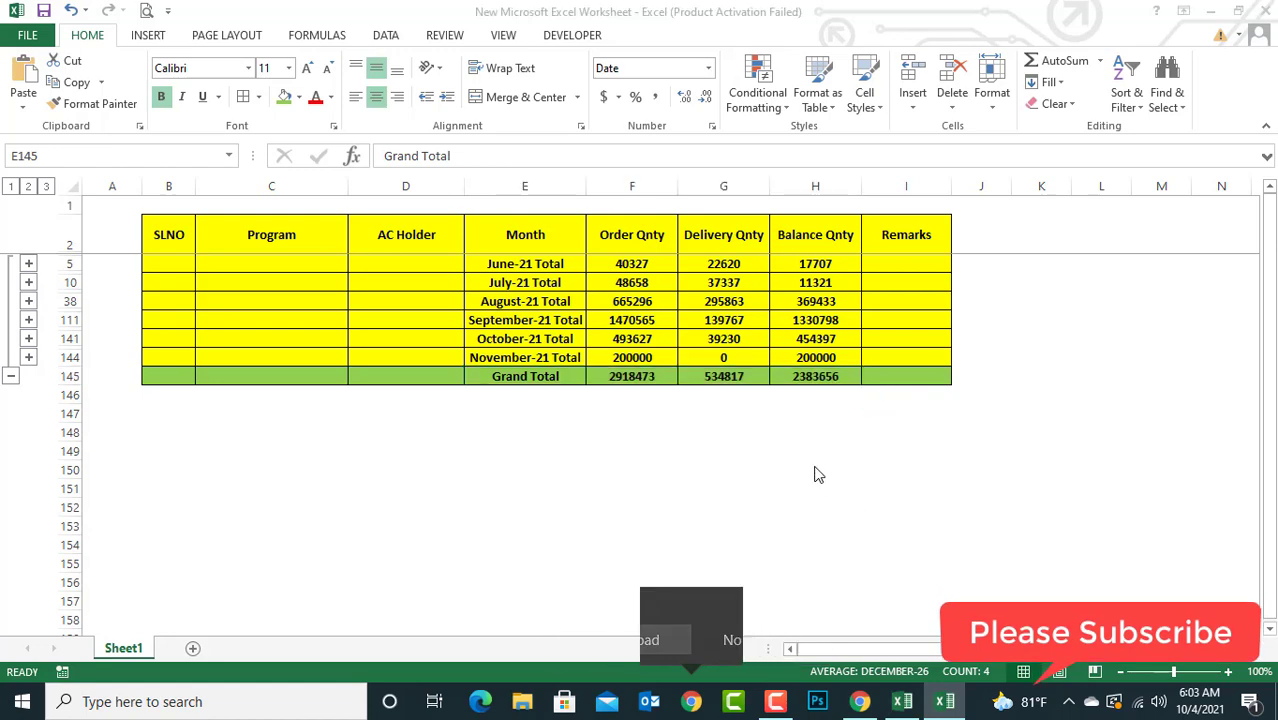
Expand the outline to level 3 and look through the detail rows down to October-21
click(45, 186)
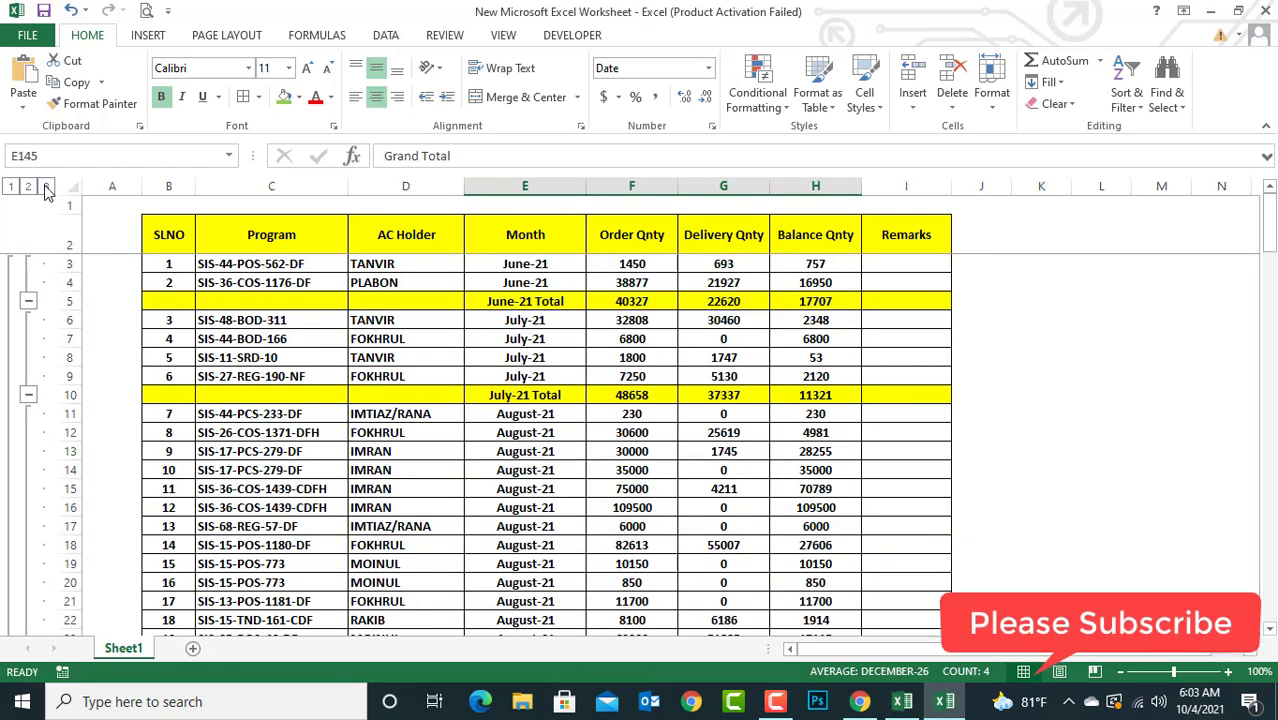
scroll(562, 451, down, 8)
scroll(638, 470, down, 20)
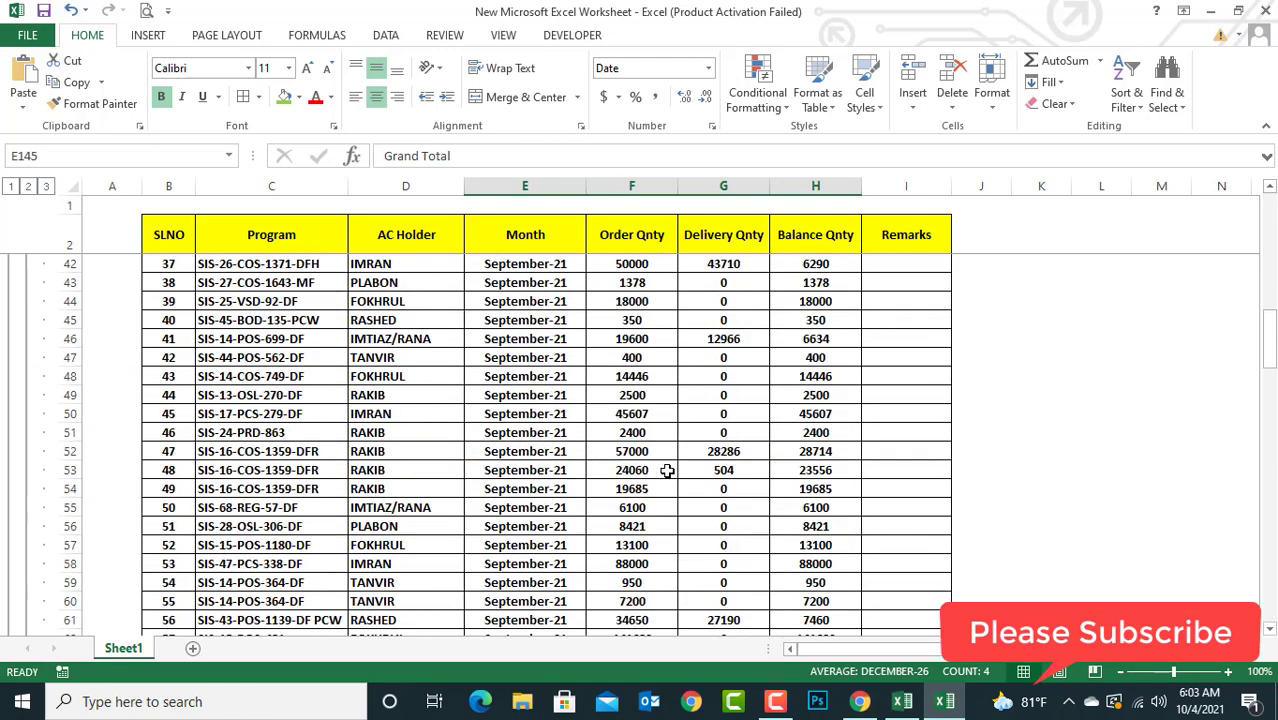
scroll(690, 468, down, 8)
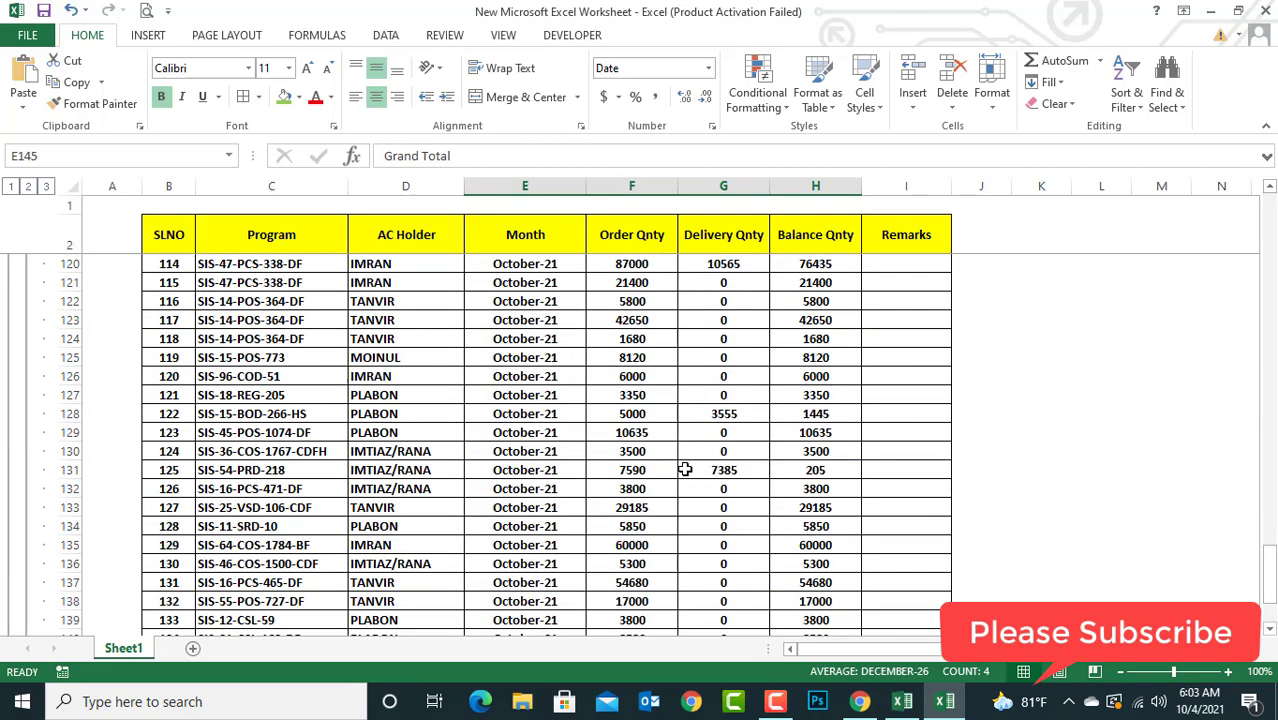
Collapse the outline to level 2 and level 1 in turn, and return it to the monthly totals at level 2
click(28, 186)
scroll(600, 310, up, 2)
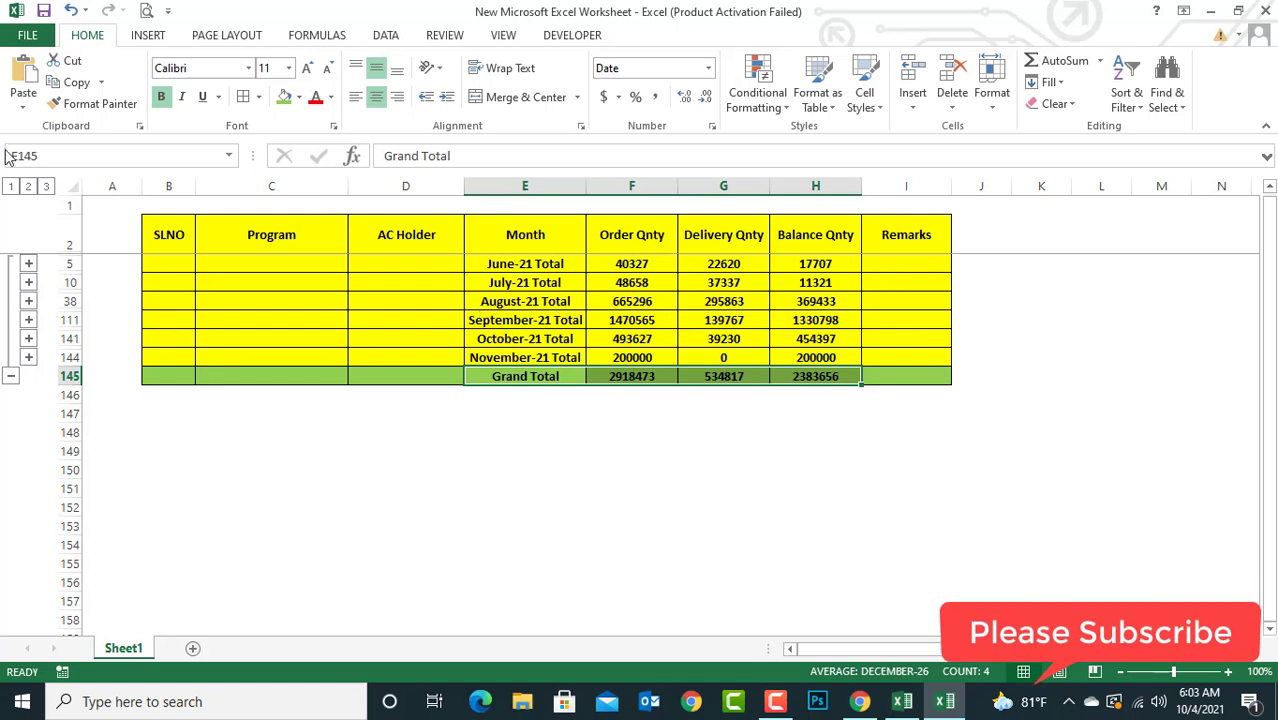
click(11, 186)
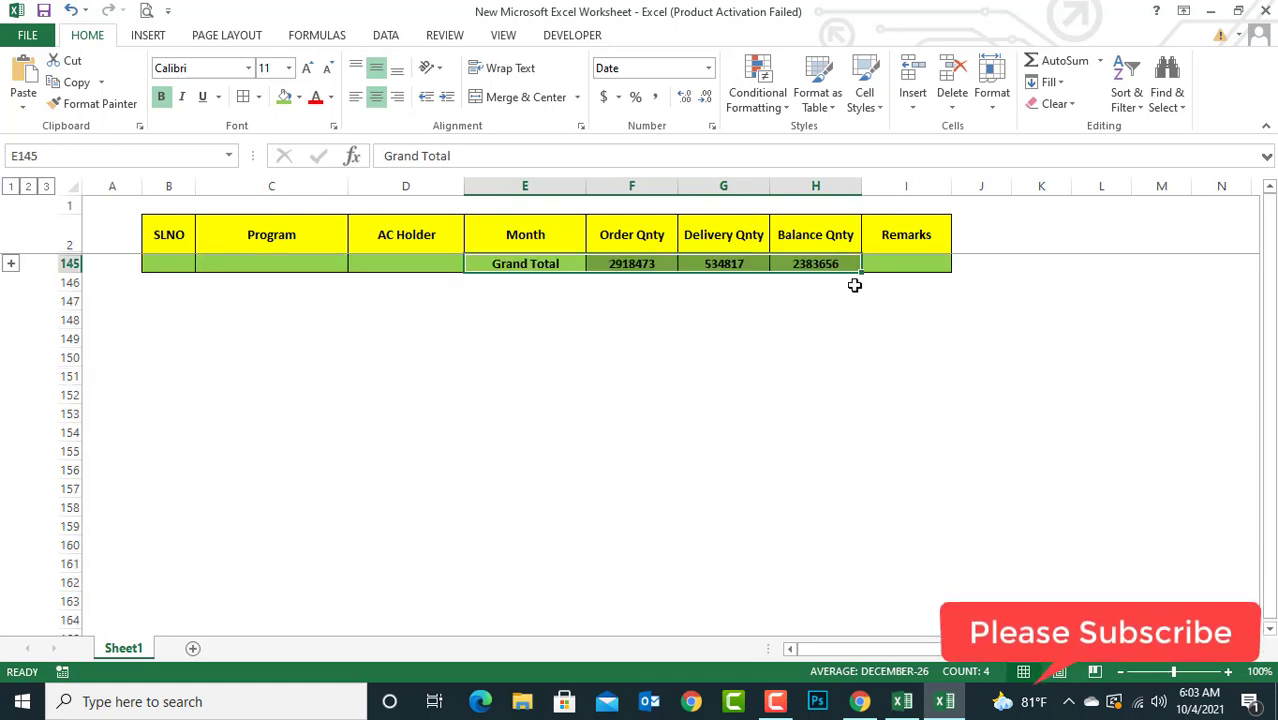
click(41, 186)
click(28, 186)
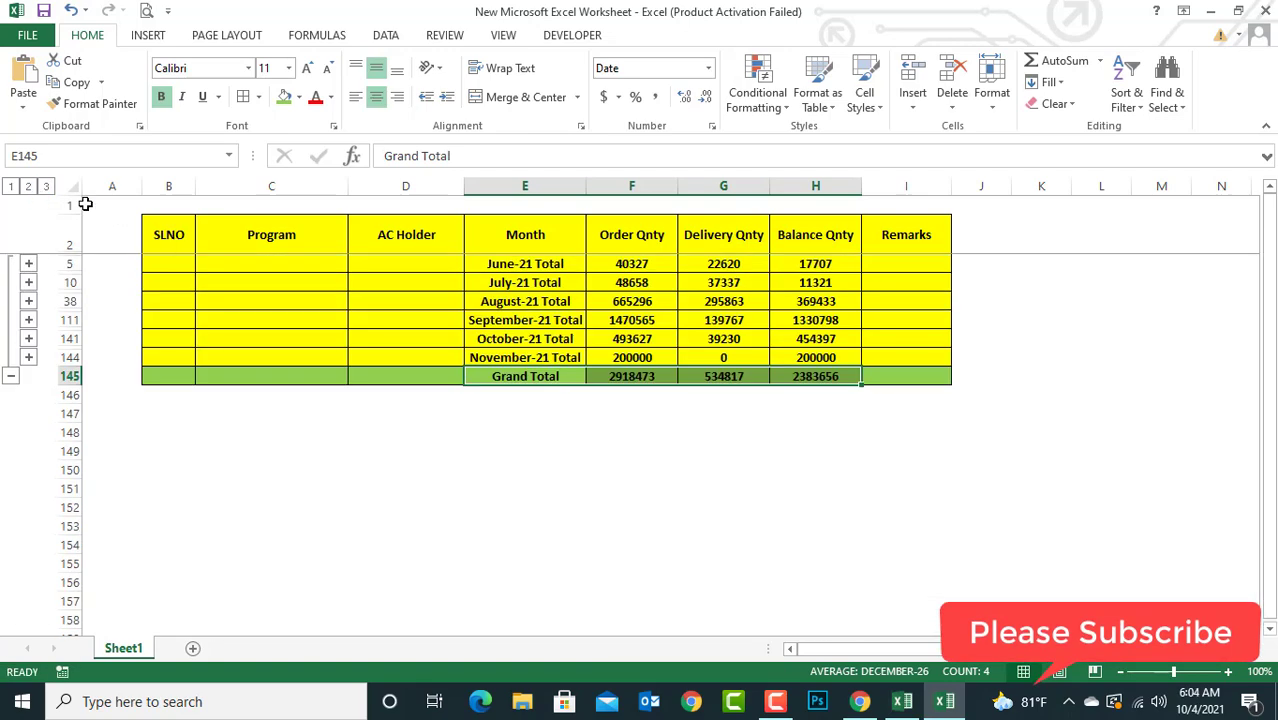
Show all detail rows at outline level 3 and collapse the June-21, July-21 and August-21 groups one by one
click(46, 187)
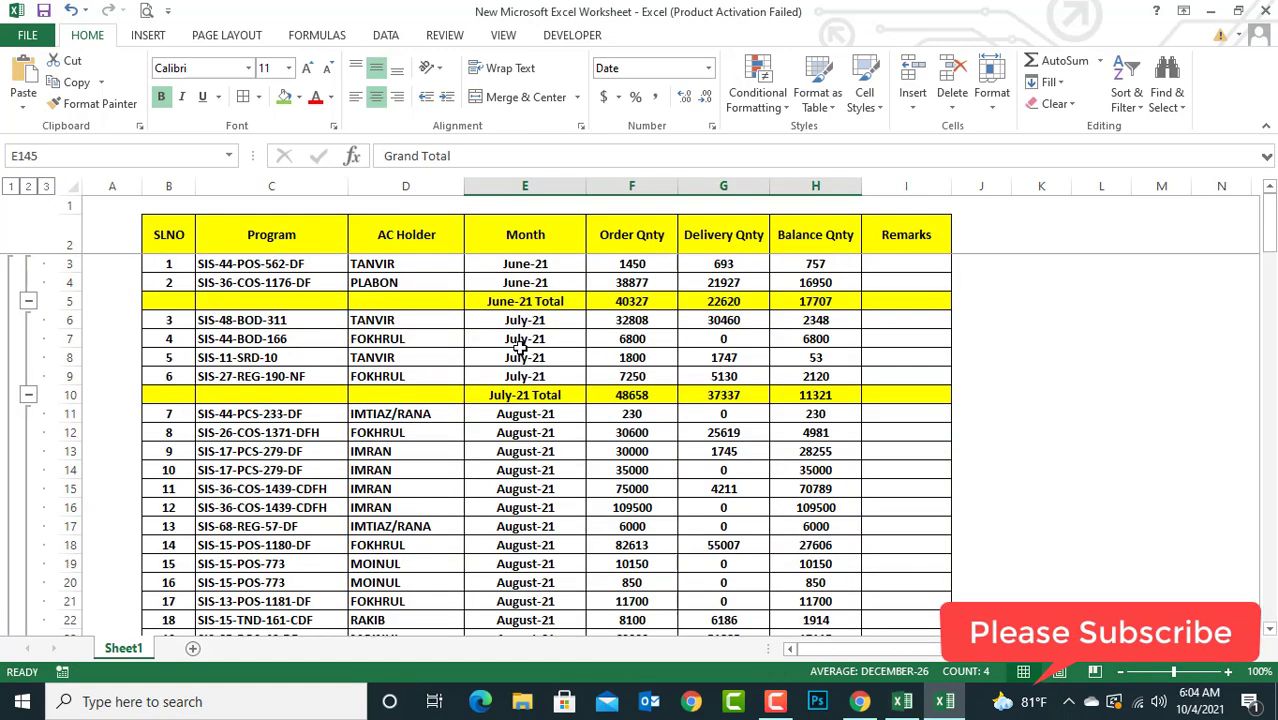
click(29, 302)
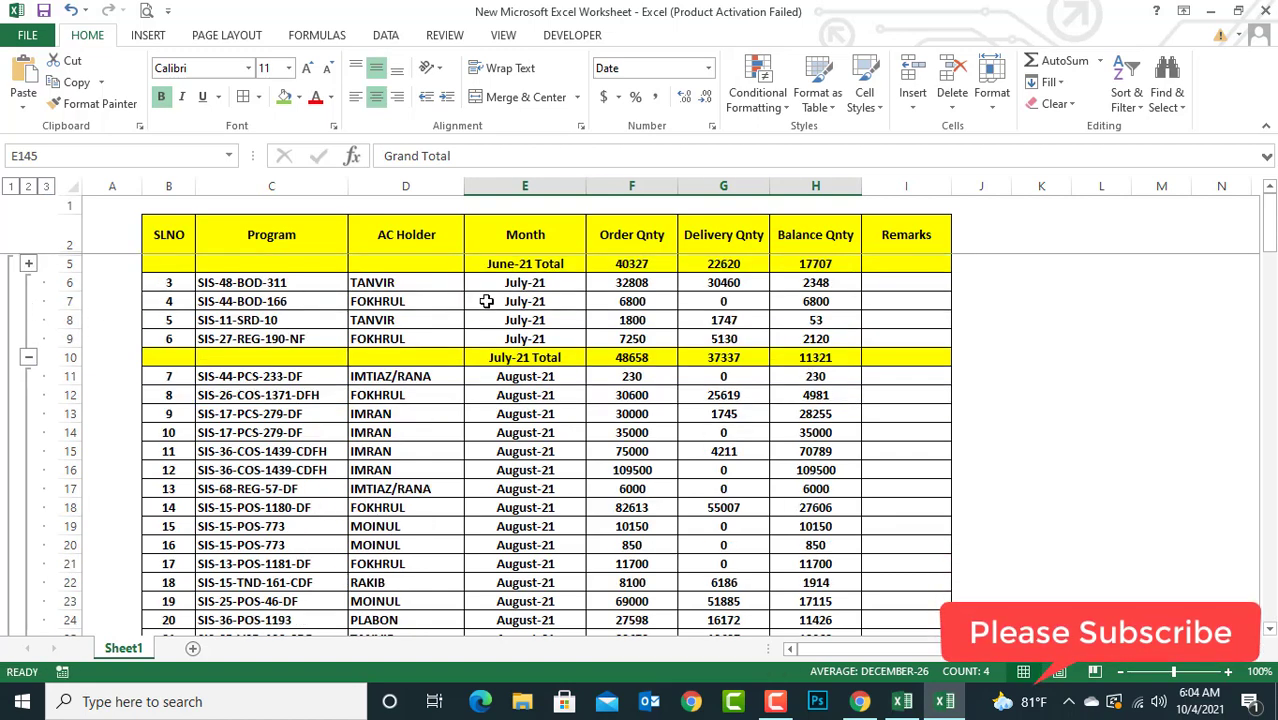
click(29, 358)
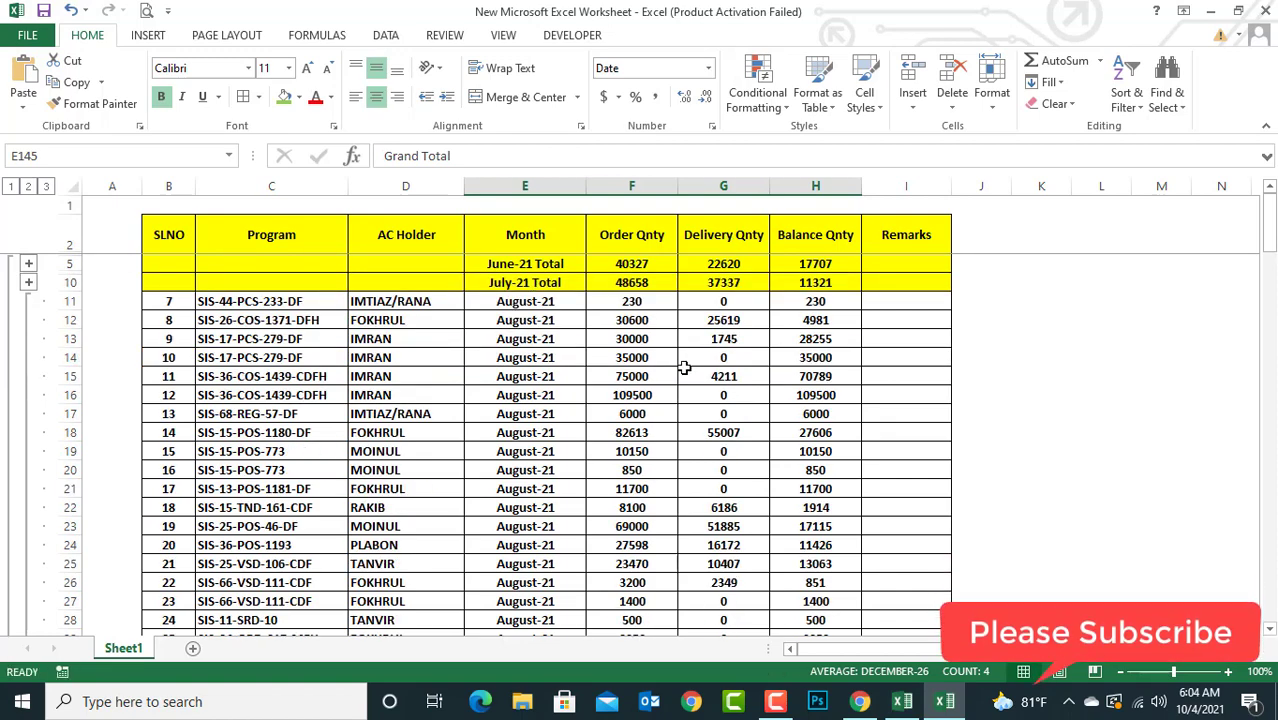
scroll(660, 430, down, 7)
scroll(666, 441, up, 3)
scroll(666, 441, up, 4)
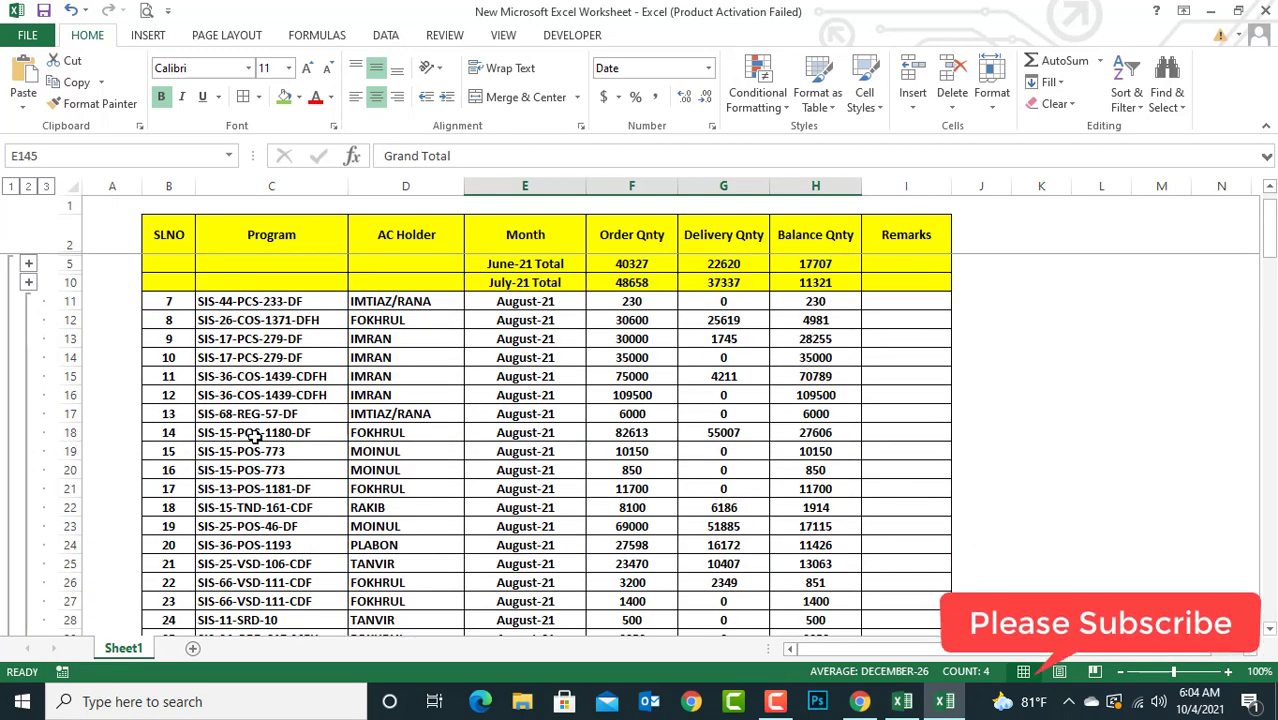
scroll(666, 441, down, 9)
click(28, 339)
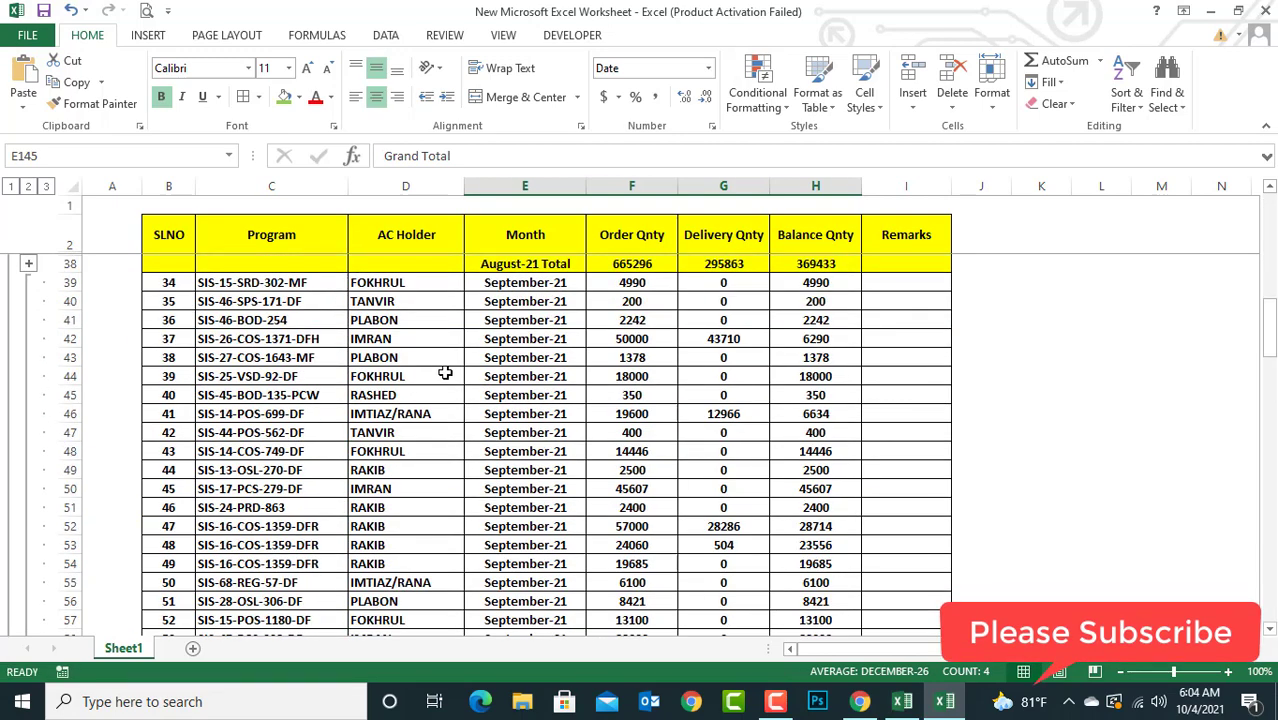
Collapse the October-21 and November-21 groups to their total rows
scroll(63, 394, up, 1)
scroll(74, 425, down, 1)
scroll(74, 425, down, 20)
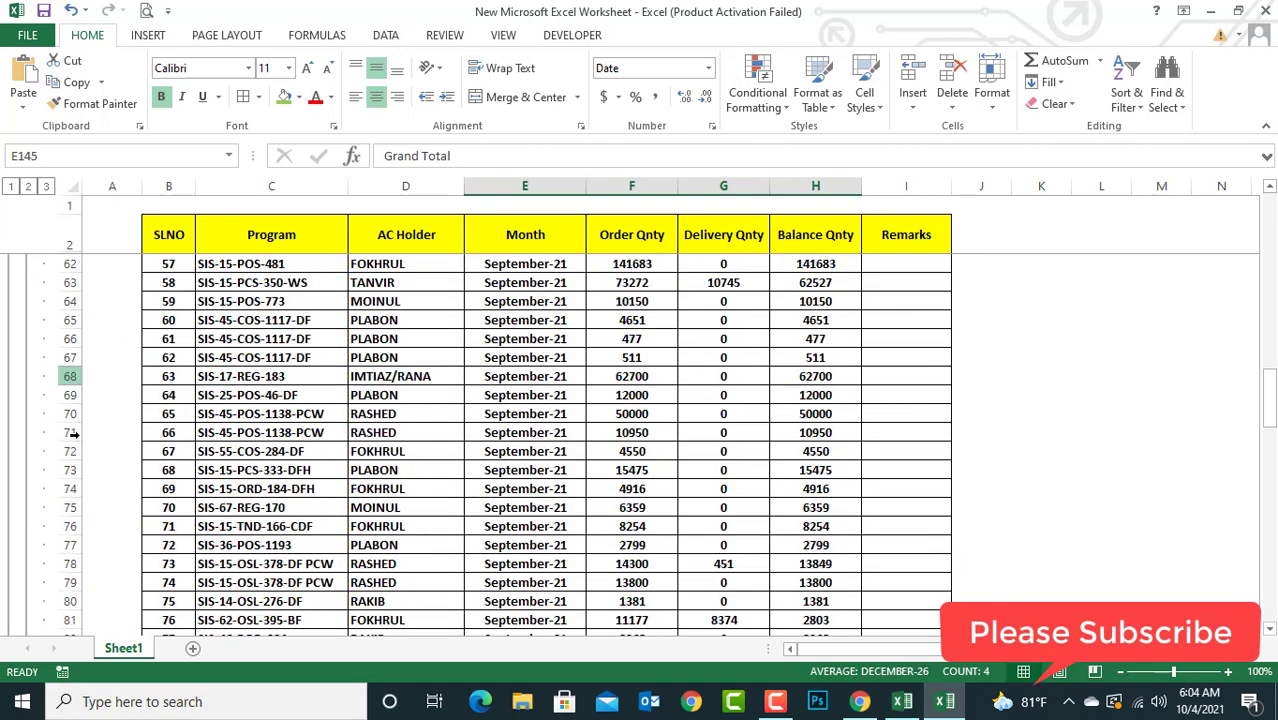
scroll(44, 462, down, 8)
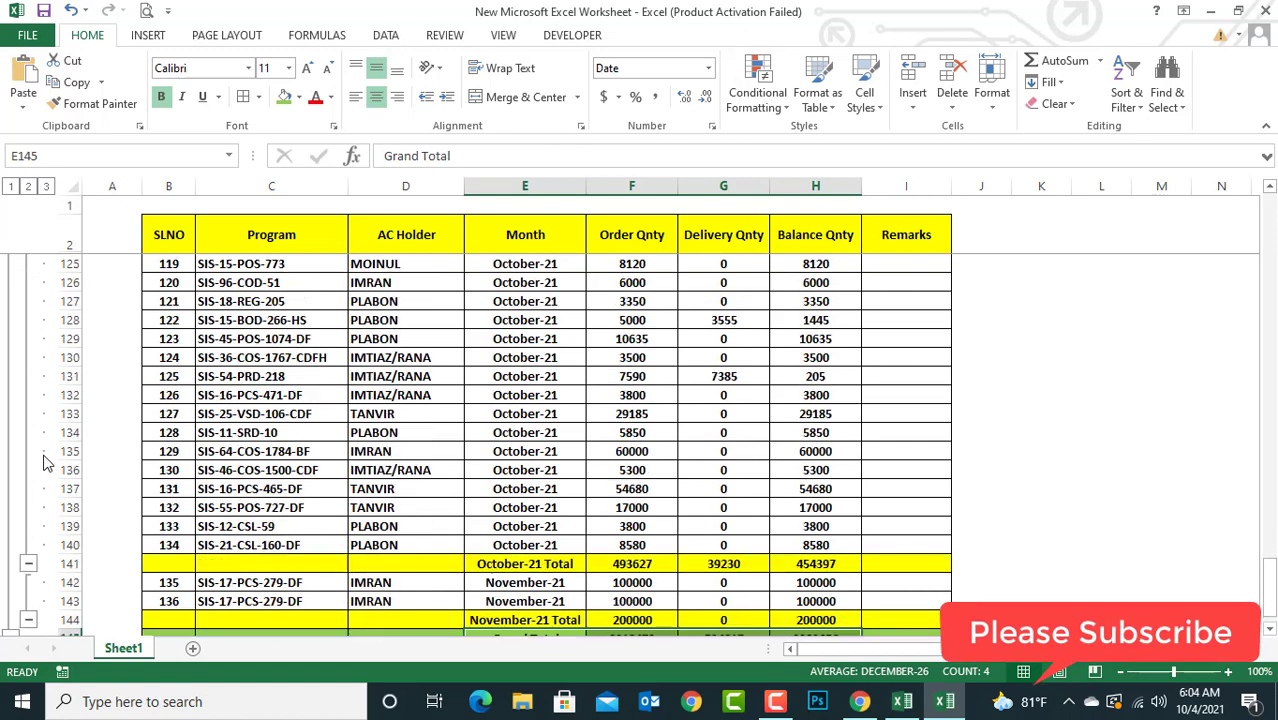
click(28, 395)
scroll(165, 377, up, 5)
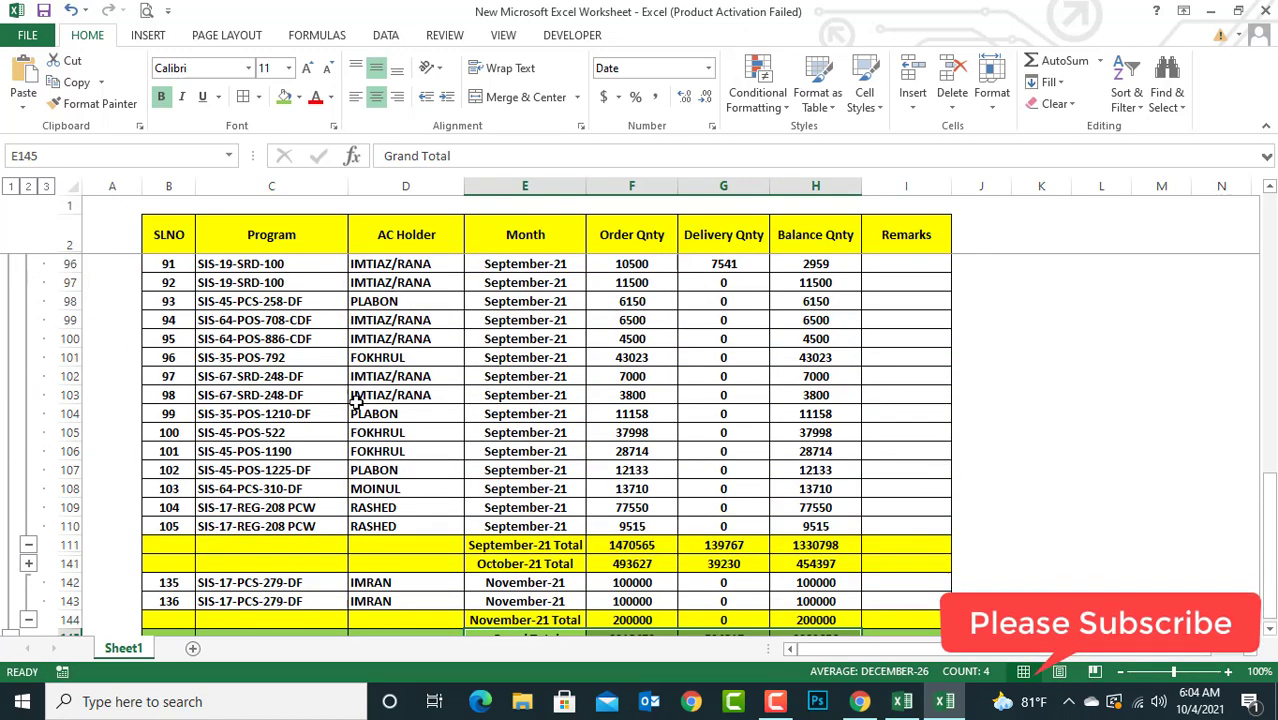
click(30, 622)
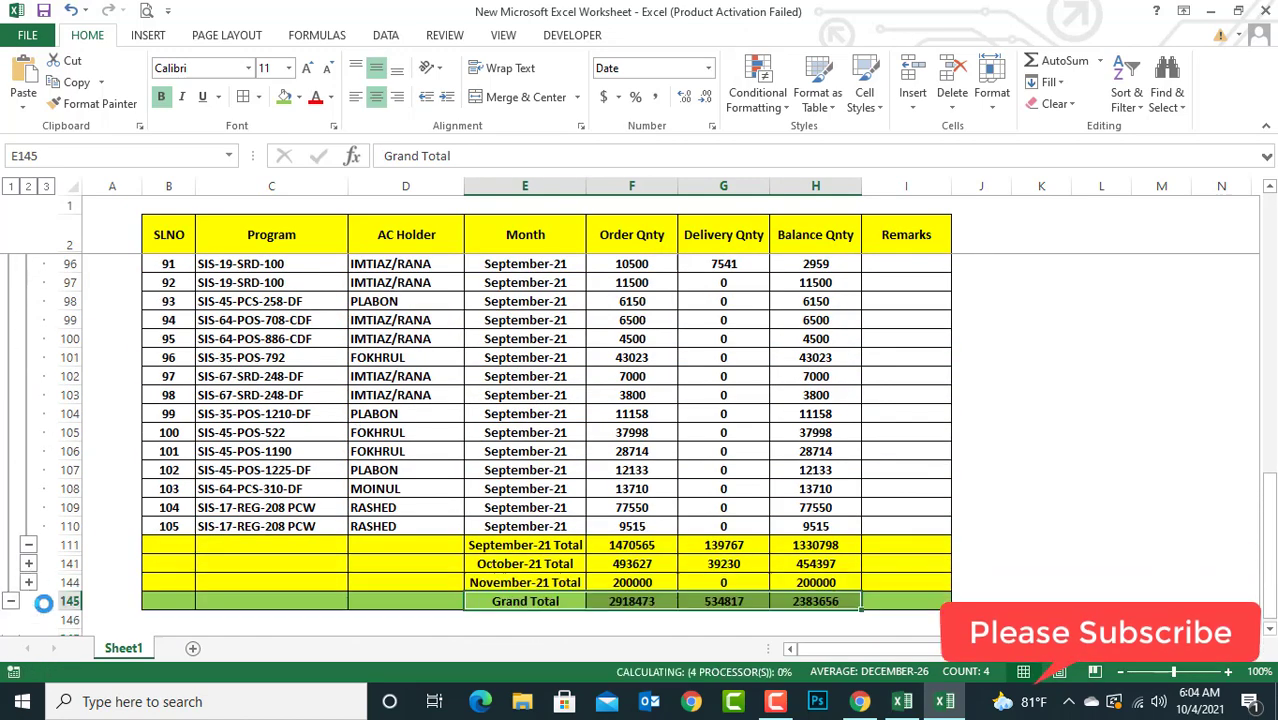
Expand every collapsed group again with outline level 3 and review the detail rows back to the table's beginning
scroll(430, 480, up, 8)
scroll(548, 460, up, 11)
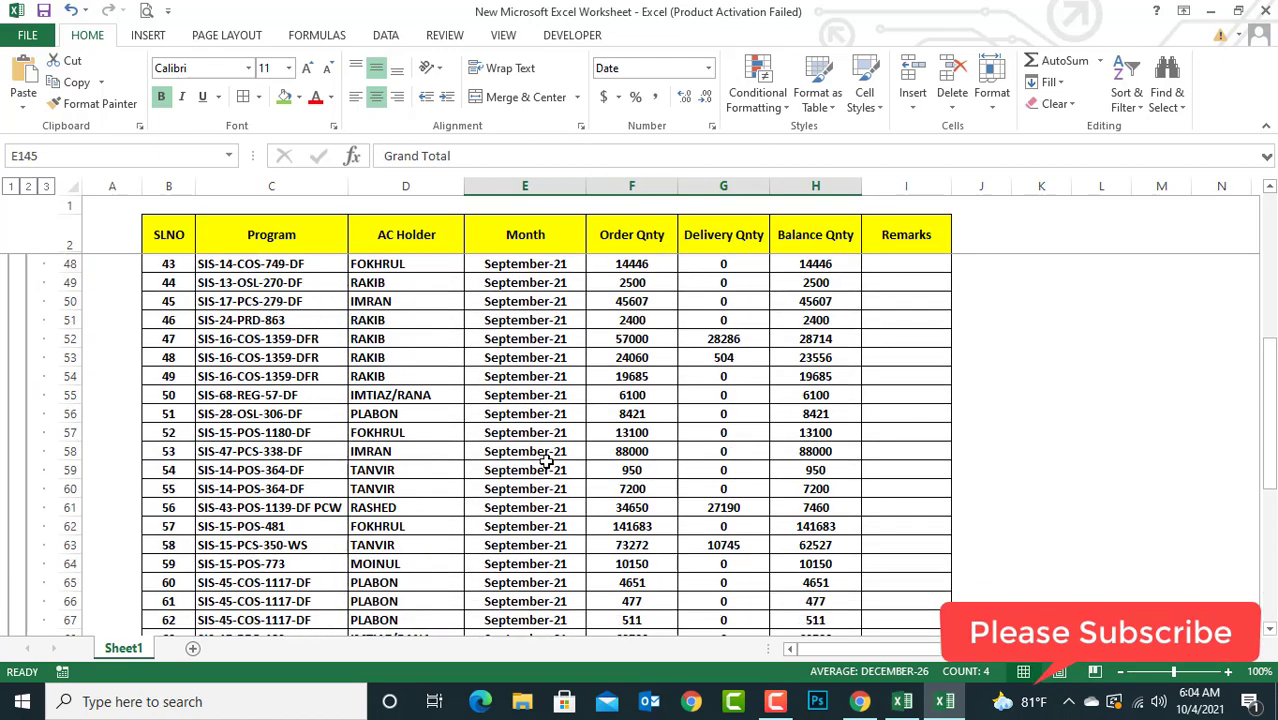
scroll(606, 488, down, 12)
scroll(606, 488, down, 11)
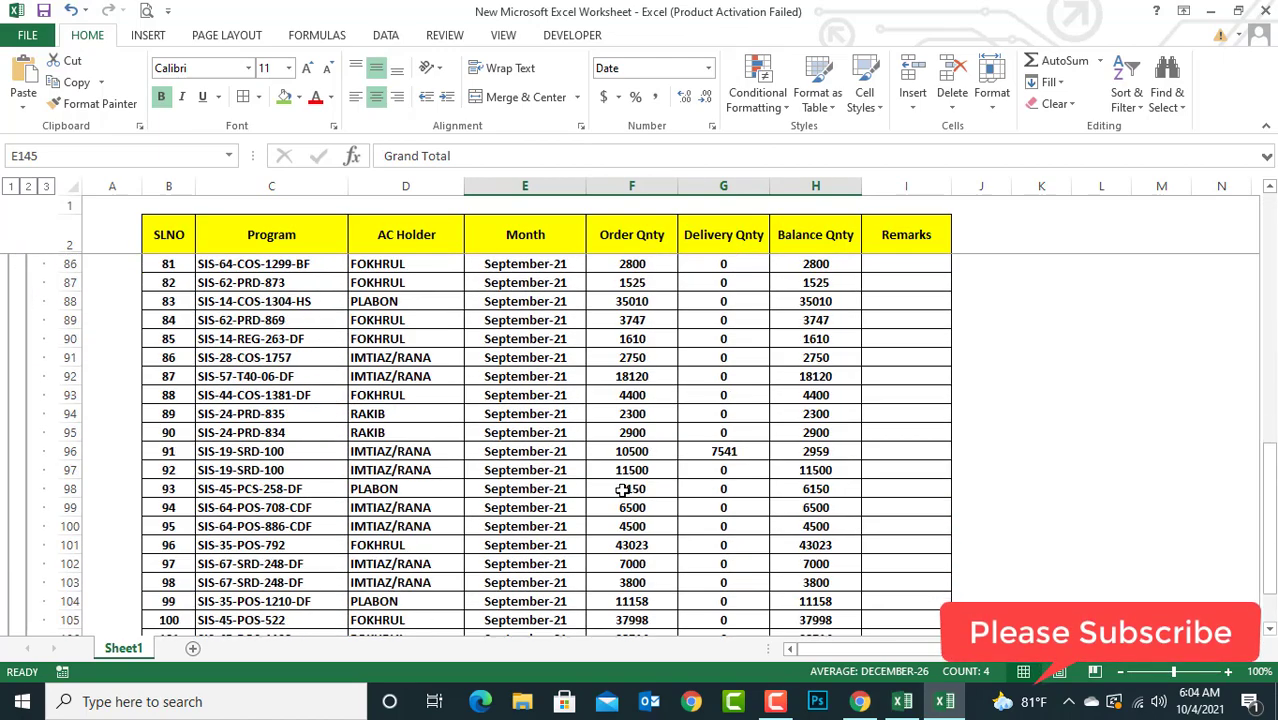
click(29, 188)
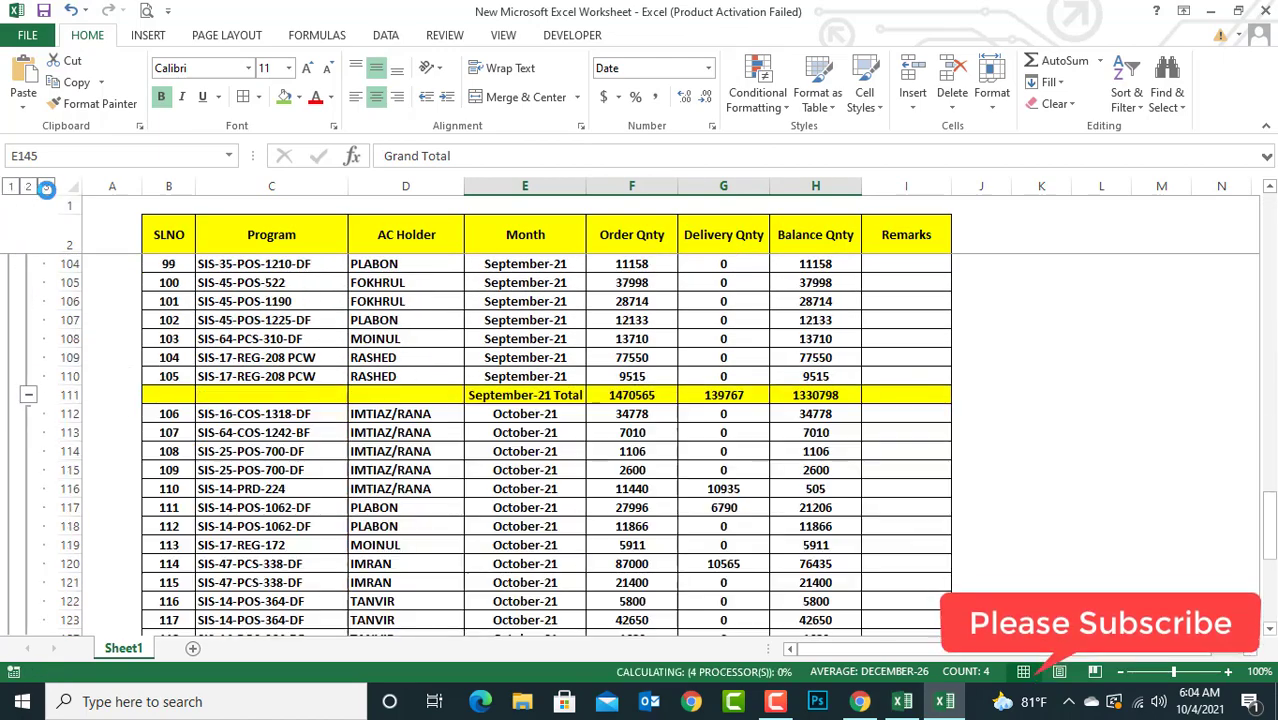
scroll(650, 399, up, 7)
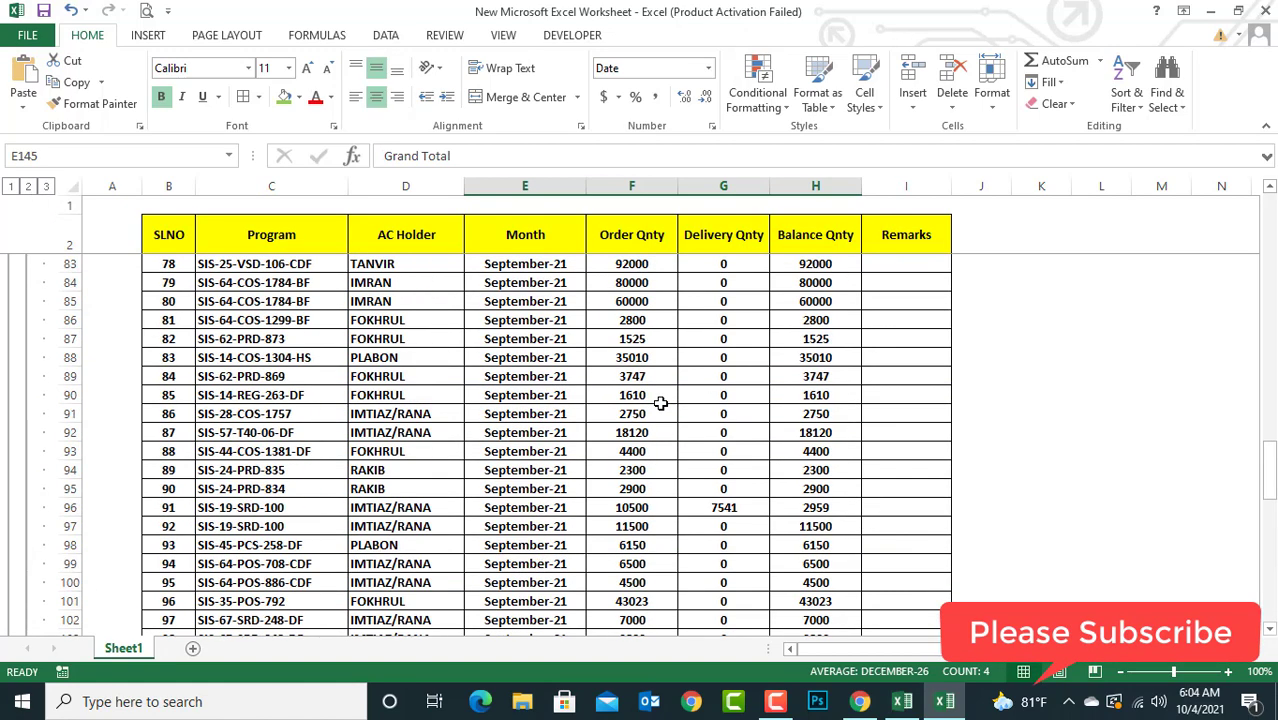
scroll(670, 400, down, 9)
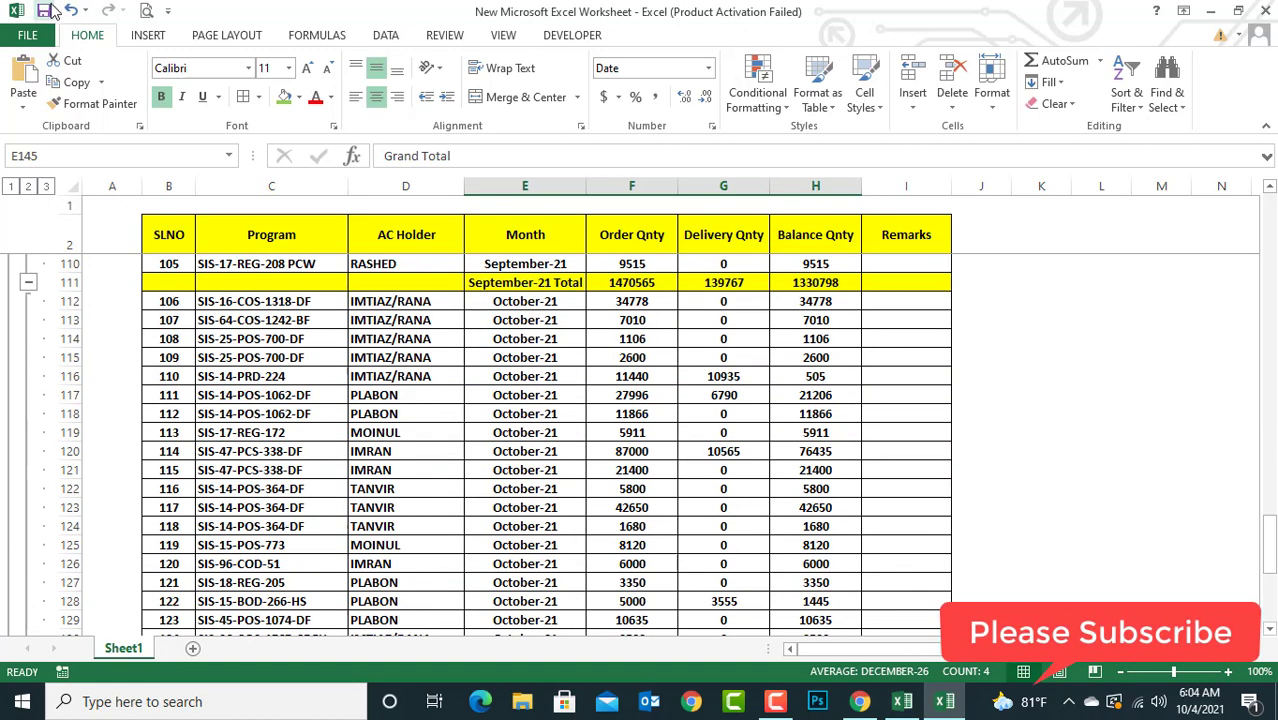
scroll(508, 376, up, 5)
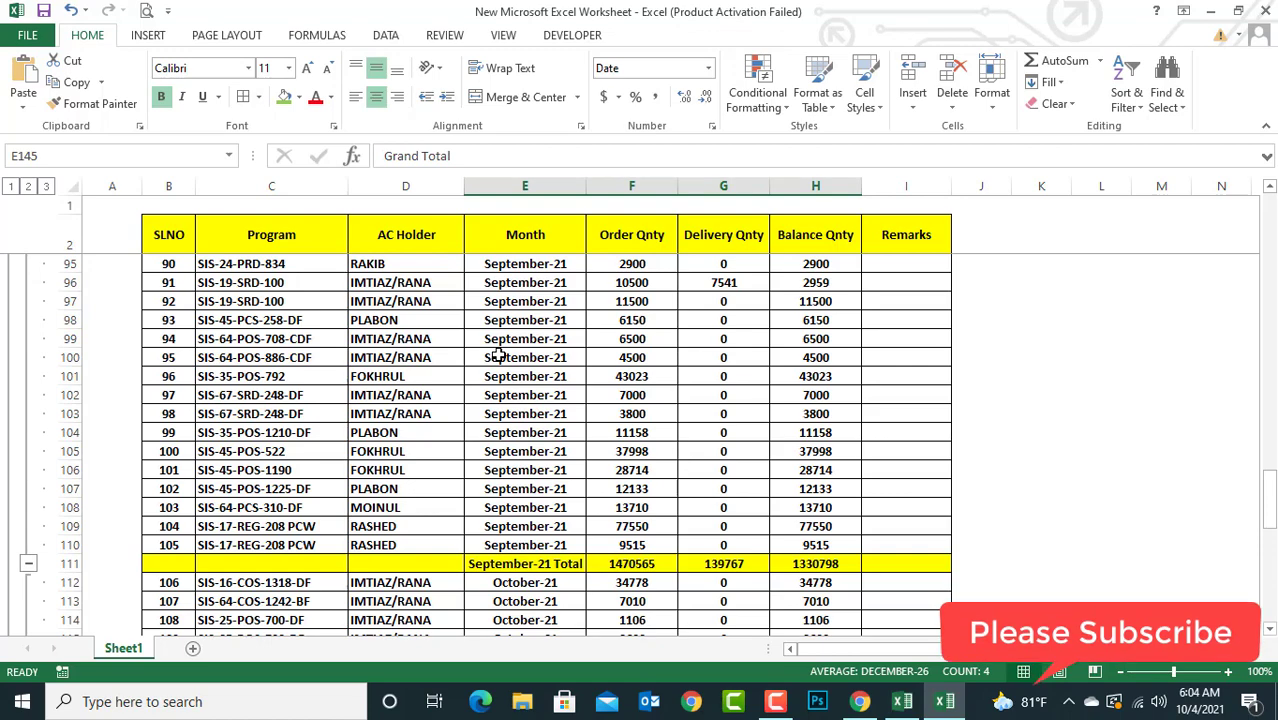
scroll(420, 414, up, 12)
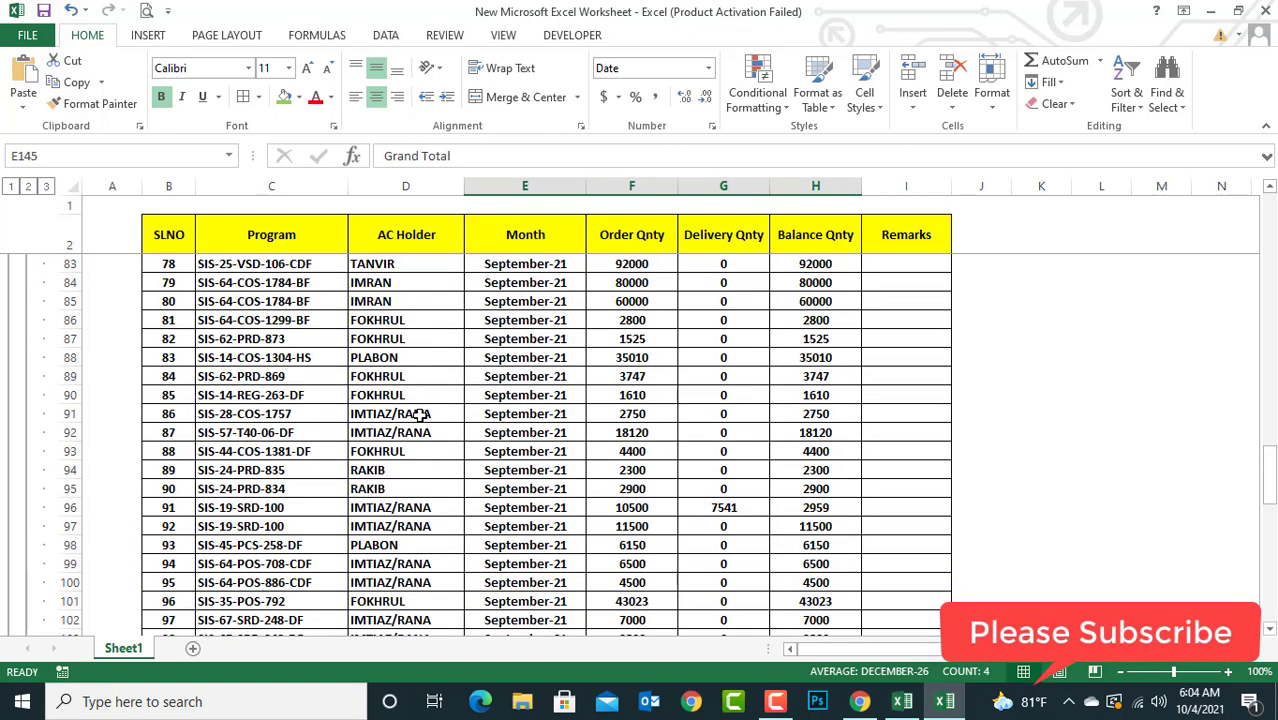
scroll(420, 414, up, 19)
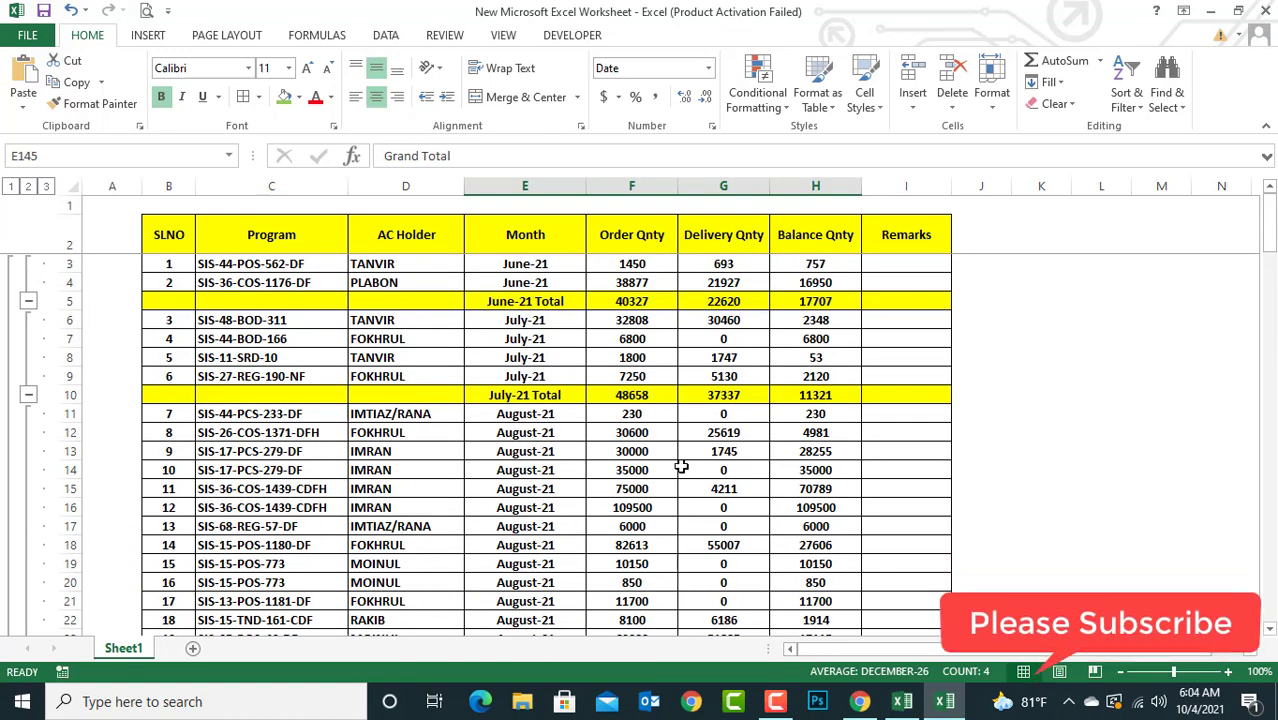
Inspect the June-21 Total formula in the Order Qnty column
click(624, 303)
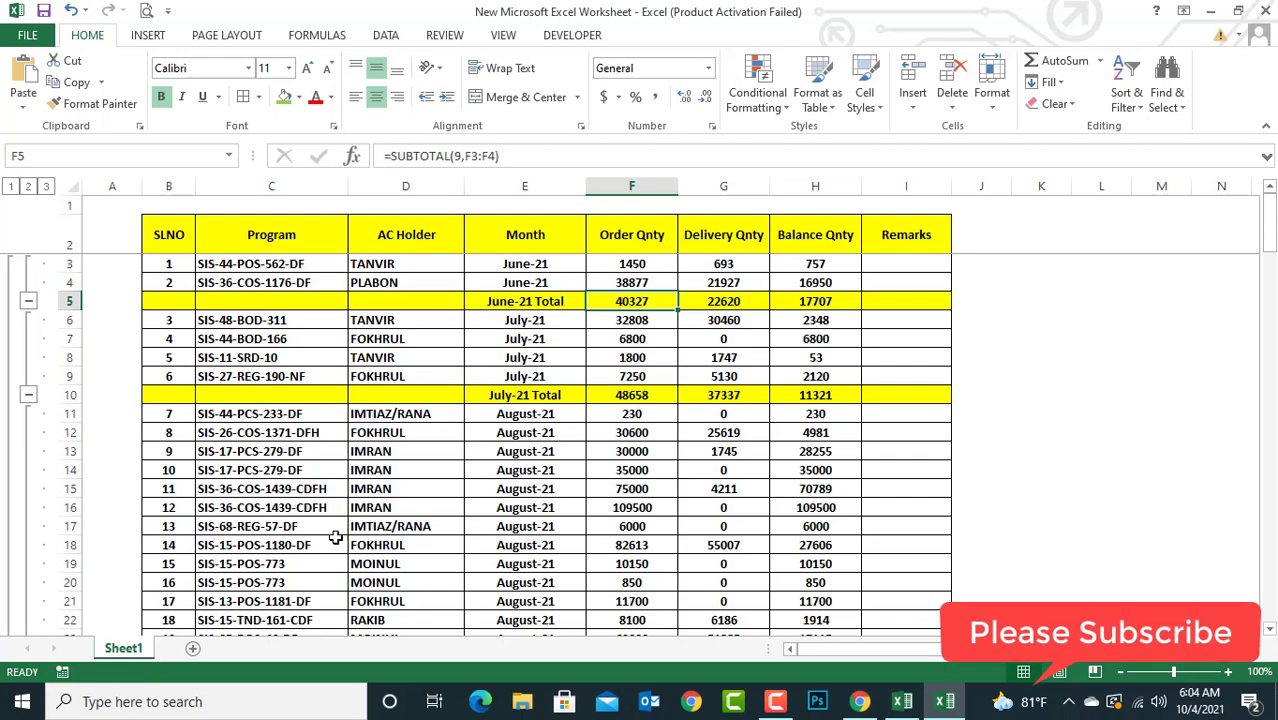
scroll(420, 456, down, 4)
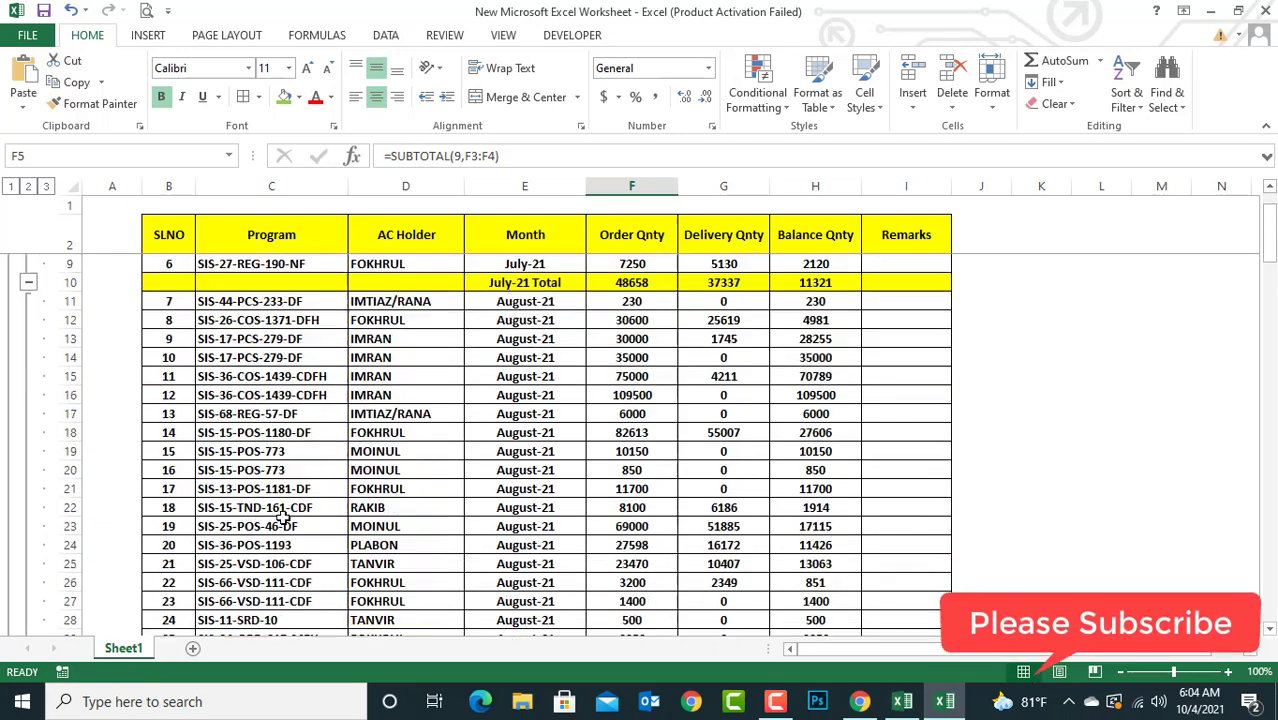
scroll(470, 480, up, 4)
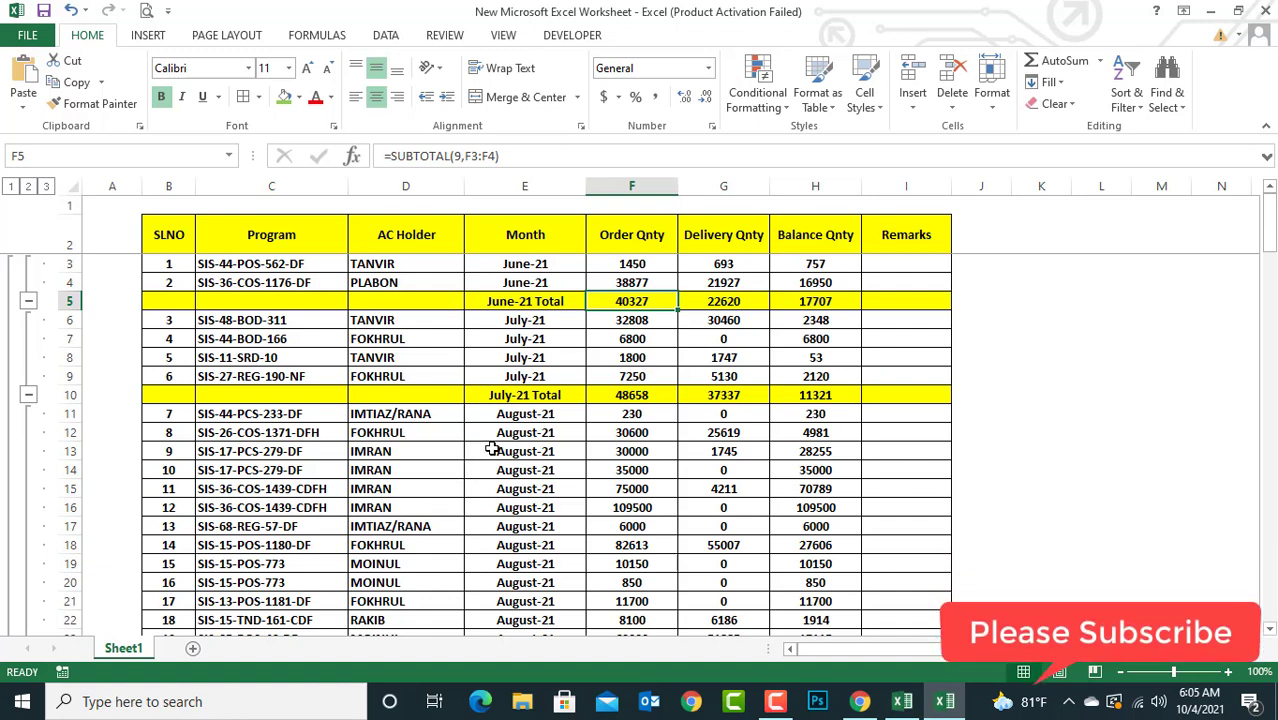
Select the whole order table and remove all of its monthly Sum subtotals
key(ctrl+a)
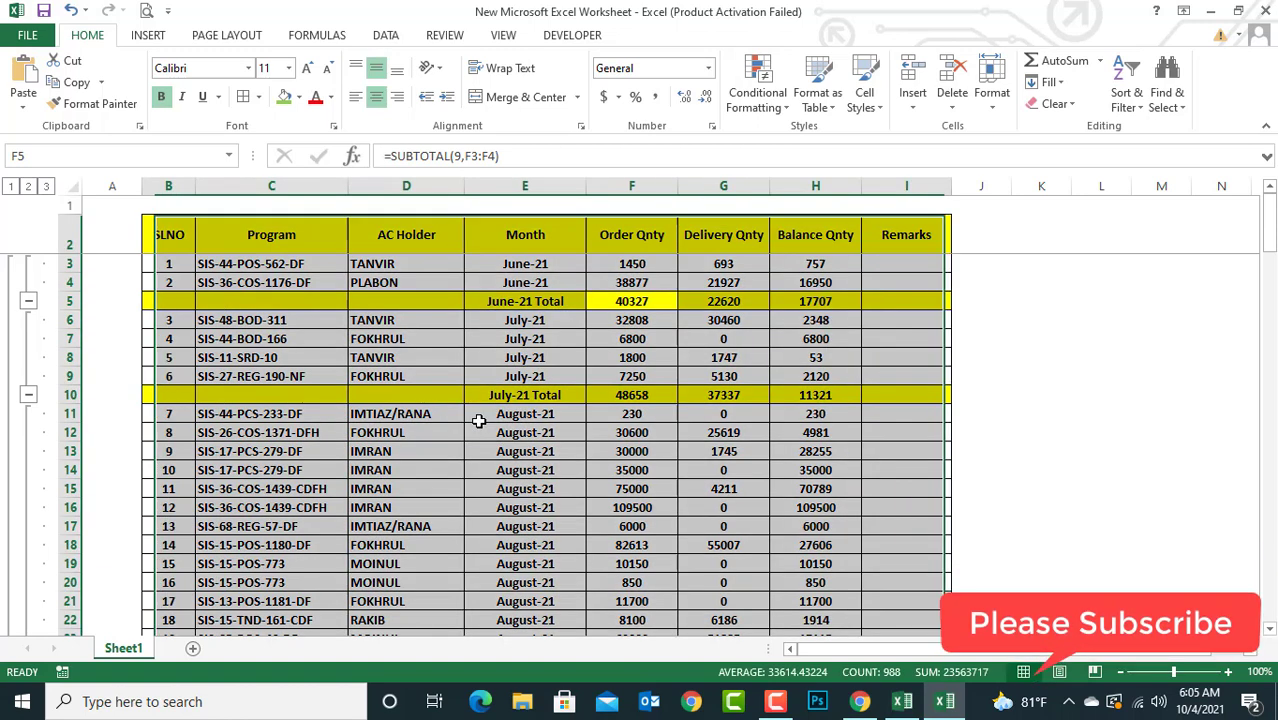
scroll(540, 450, down, 8)
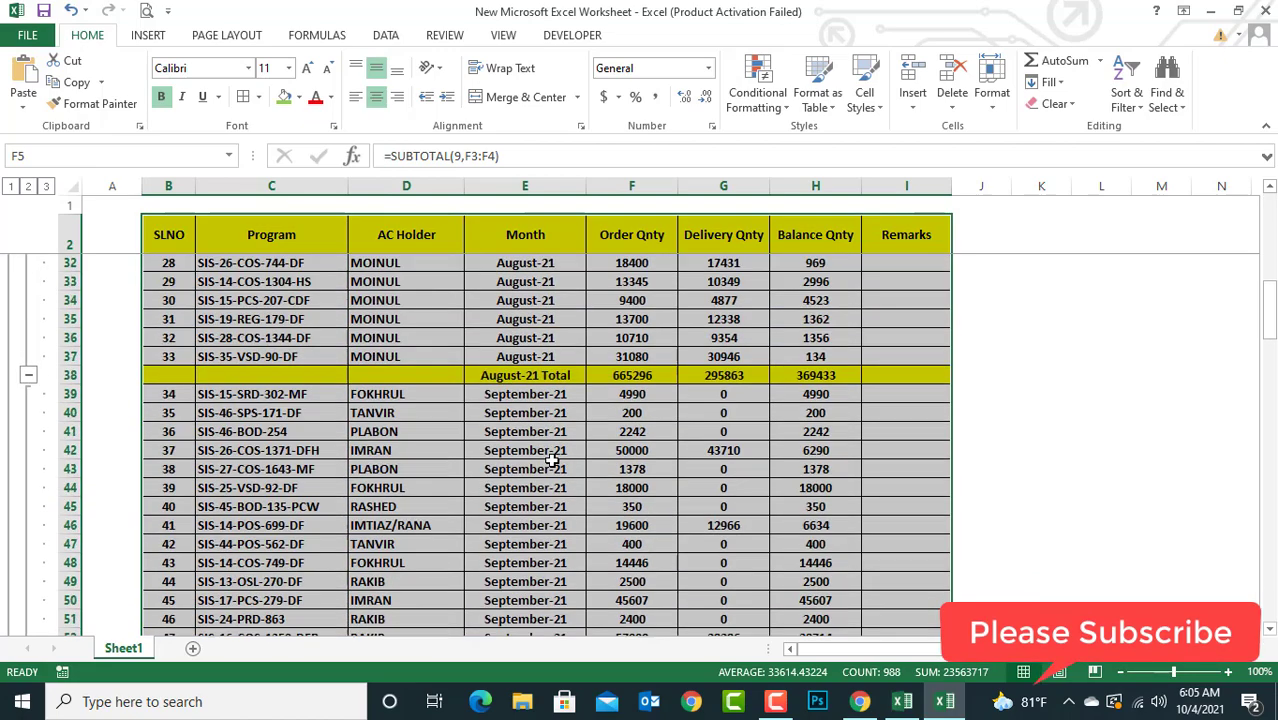
scroll(549, 459, up, 8)
scroll(549, 459, down, 20)
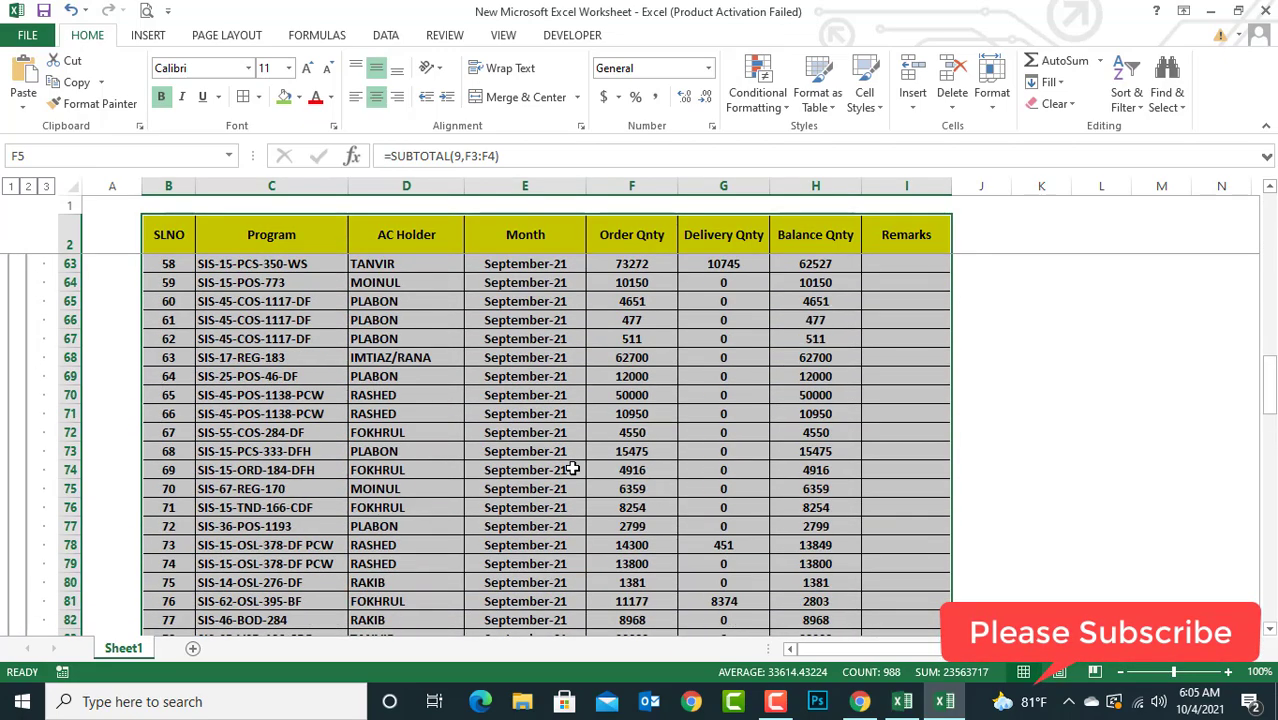
scroll(573, 469, down, 4)
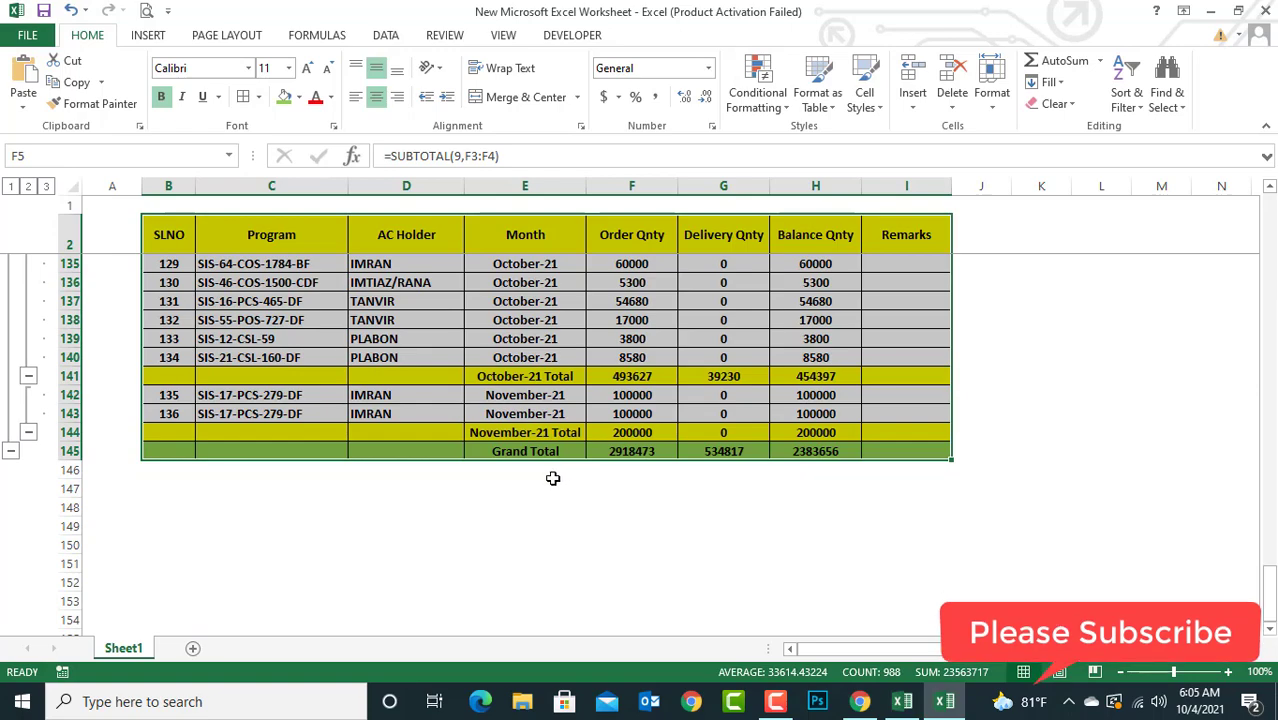
scroll(573, 471, up, 20)
scroll(552, 478, up, 20)
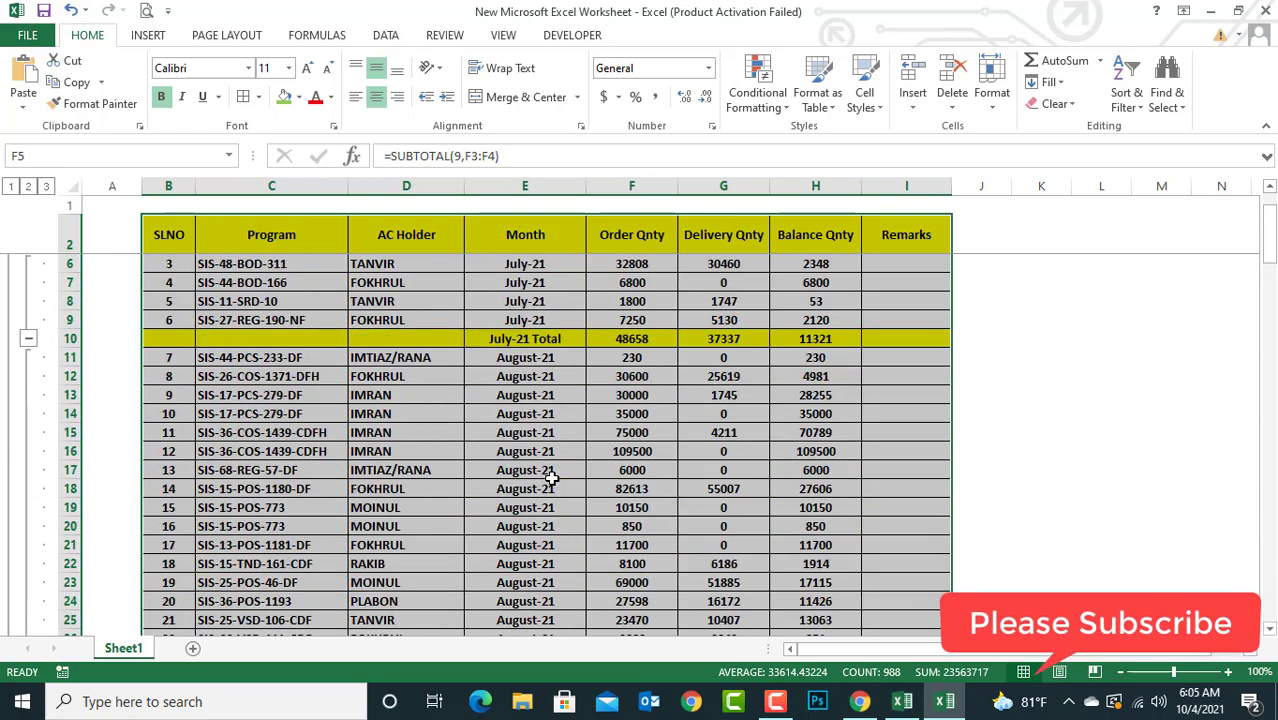
click(388, 34)
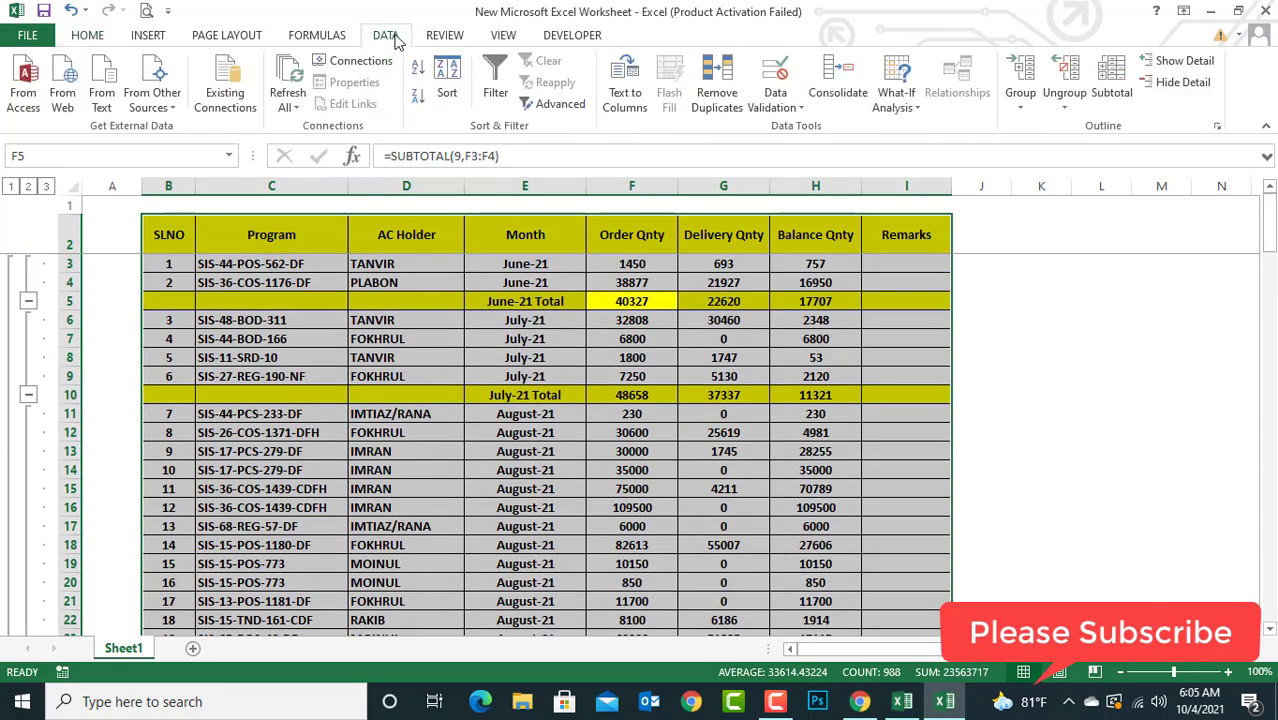
click(1108, 90)
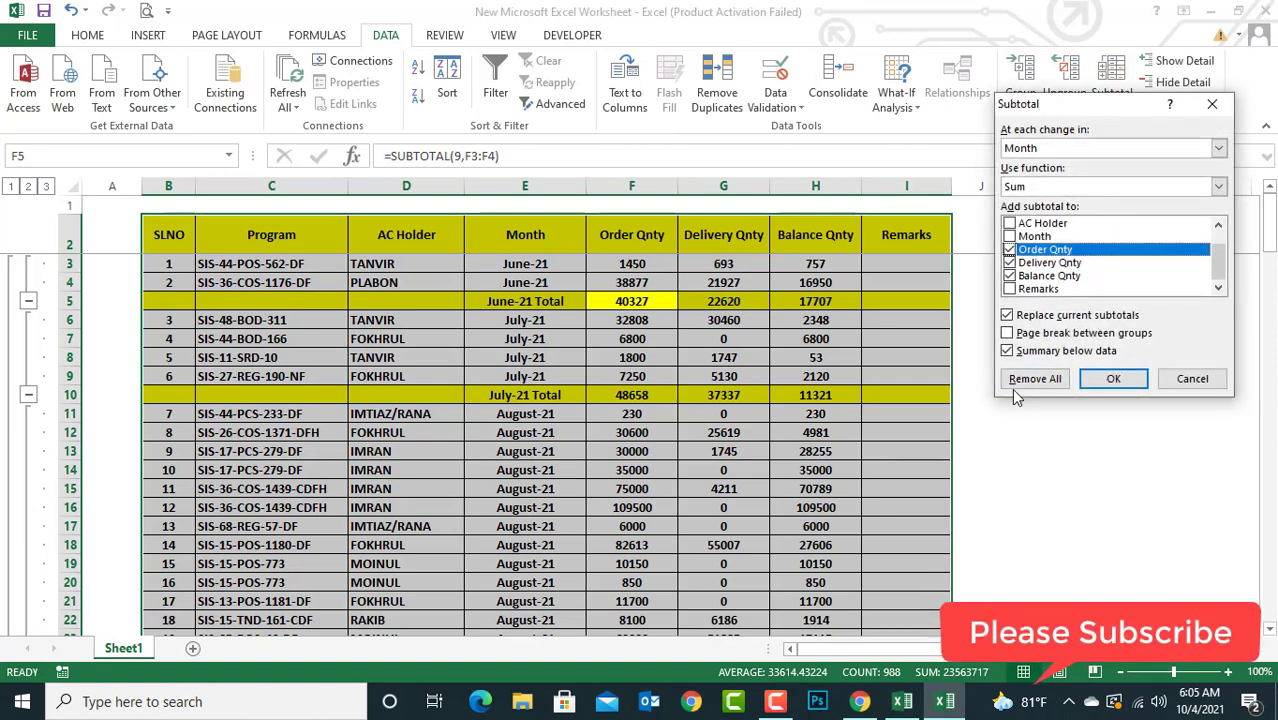
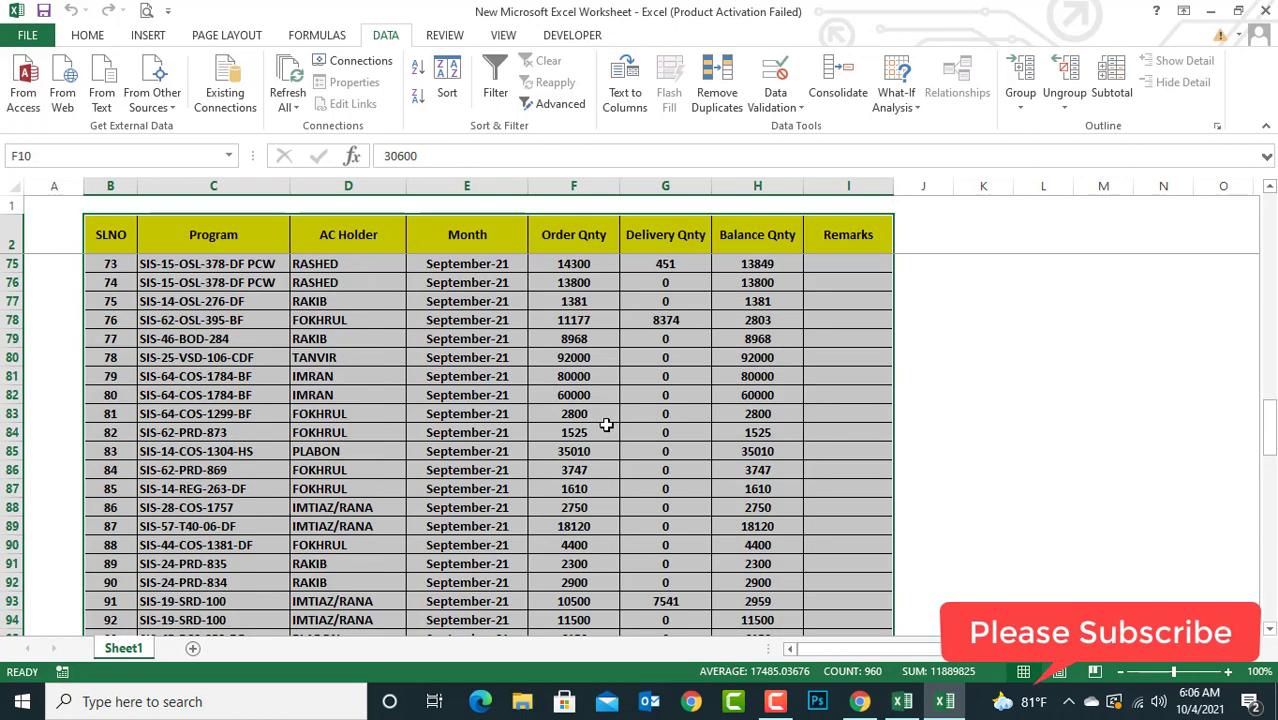
Select all data rows of the table from the SLNO column through the Balance Qnty column
scroll(376, 405, up, 4)
scroll(374, 404, up, 7)
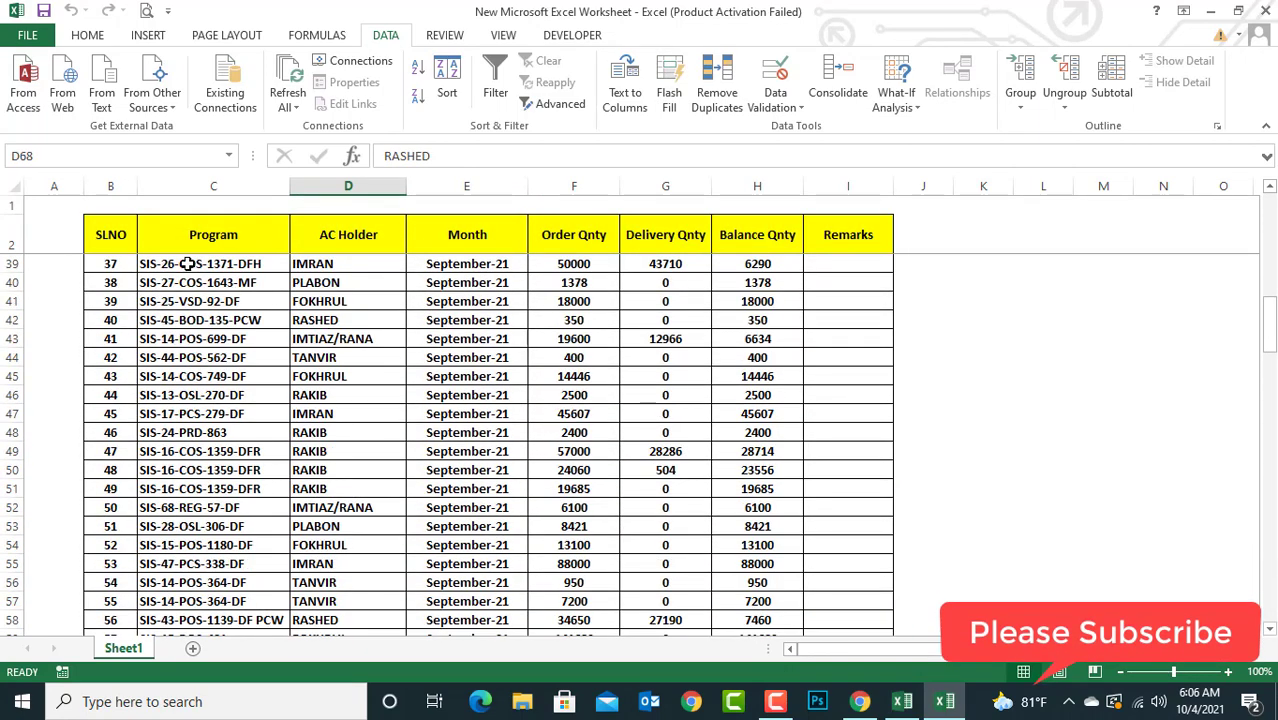
click(105, 235)
key(Down)
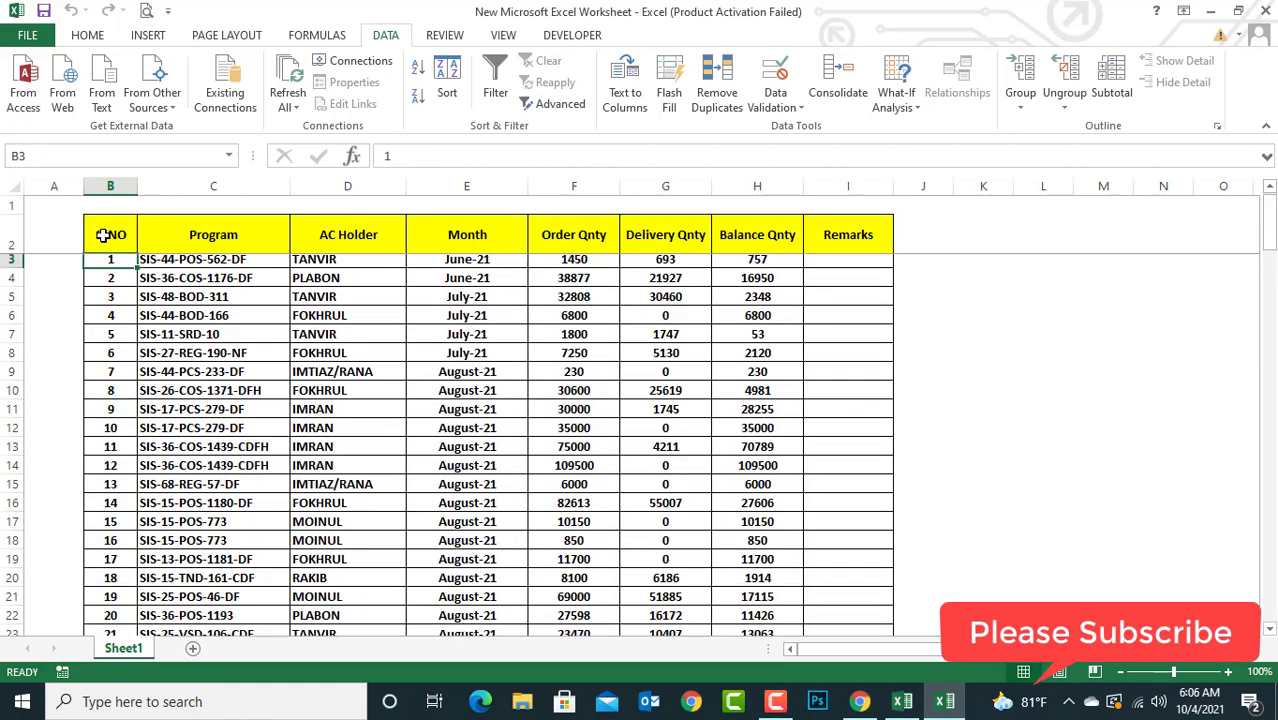
key(ctrl+shift+Right)
key(ctrl+shift+Down)
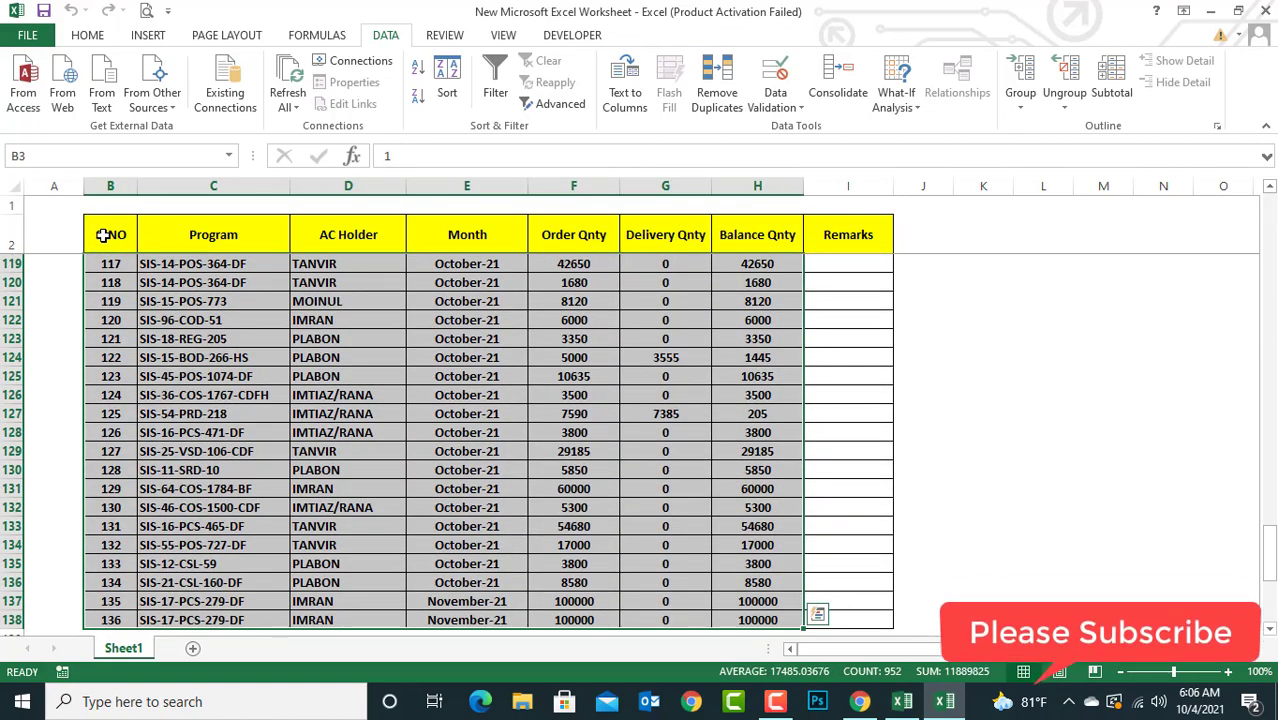
Add Average subtotals at each change in Month to Order Qnty, Delivery Qnty and Balance Qnty, including the header row in the range
key(ctrl+shift+l)
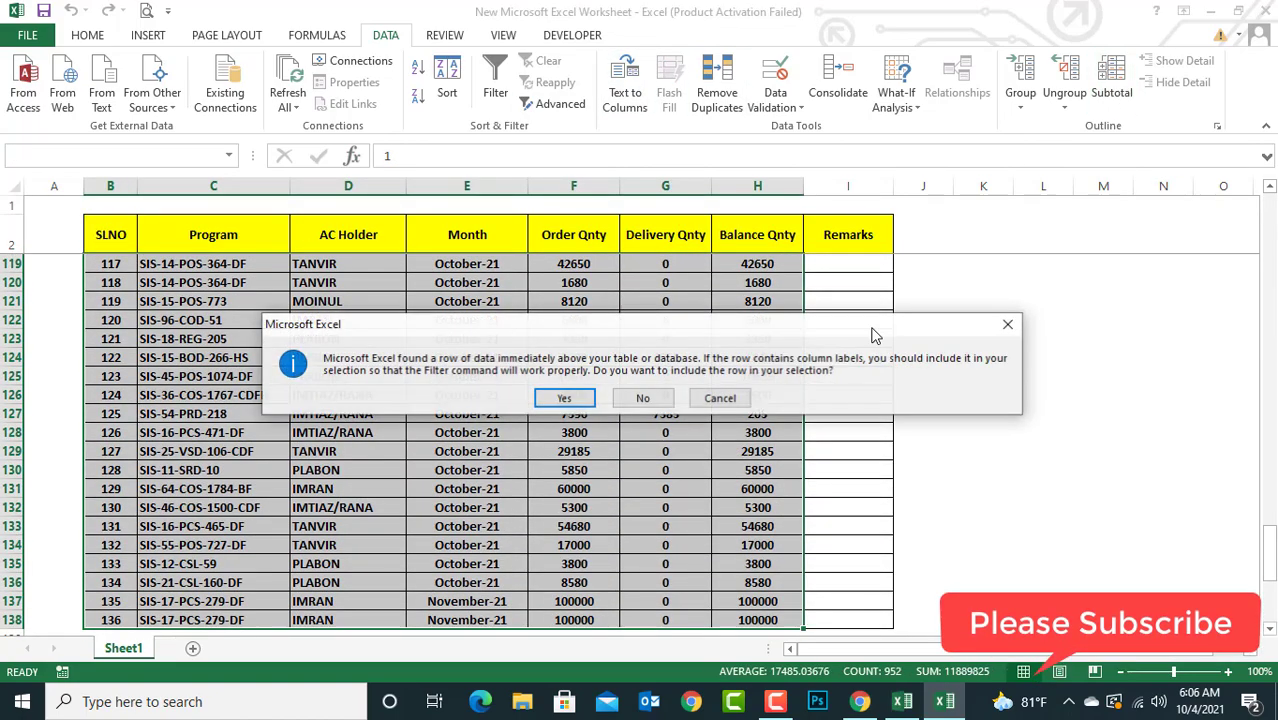
click(565, 403)
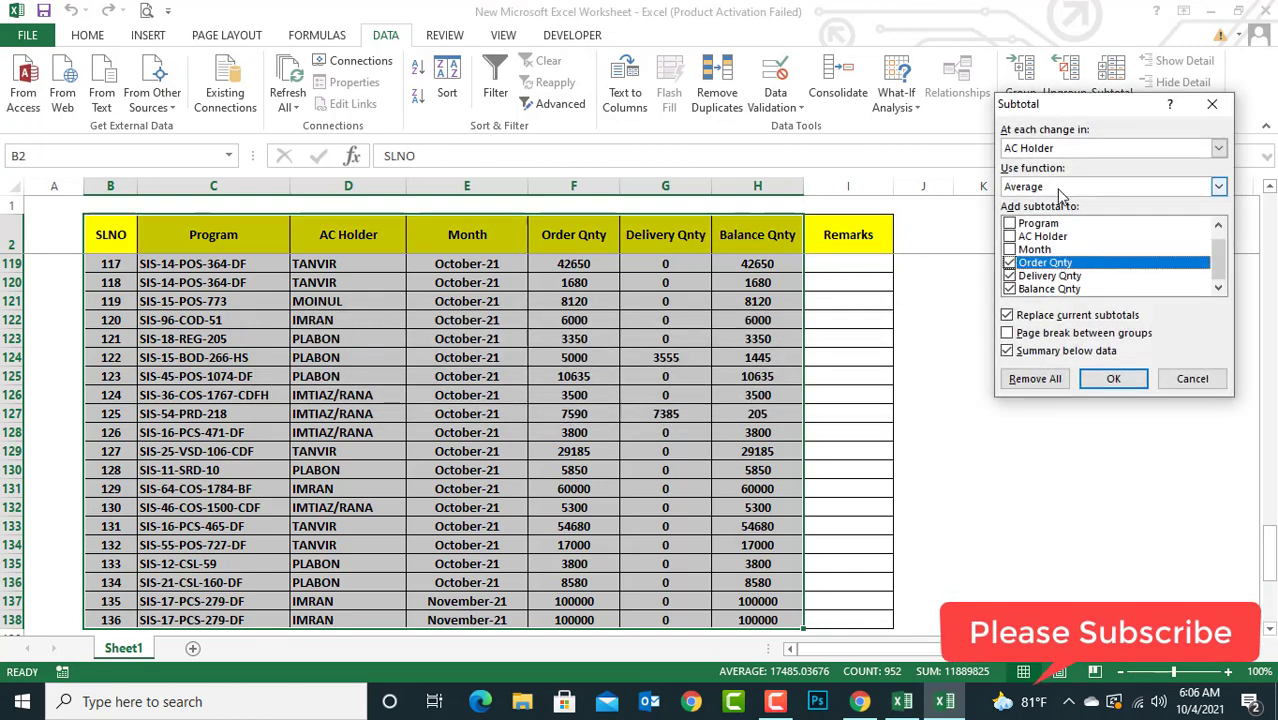
click(1052, 148)
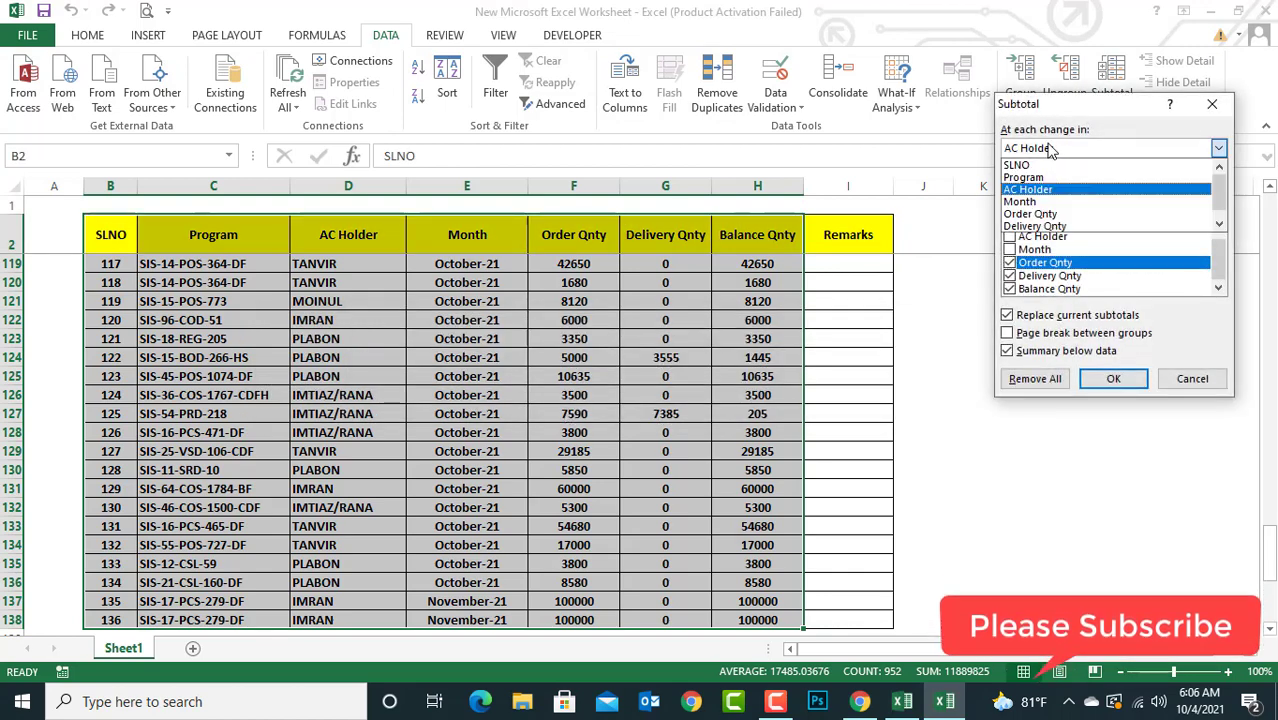
click(1045, 203)
click(1113, 378)
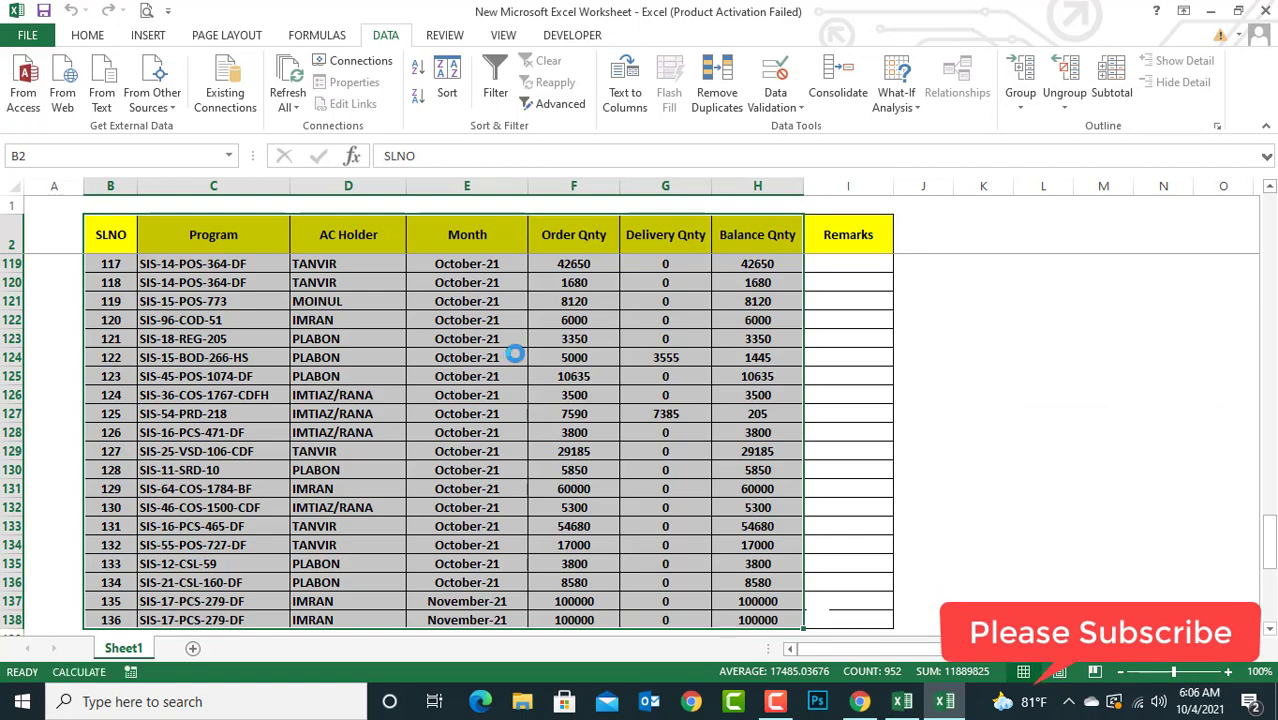
Examine the monthly Average rows from the table's beginning, including the July-21 Average label in the Month column
scroll(540, 362, up, 20)
scroll(556, 362, up, 17)
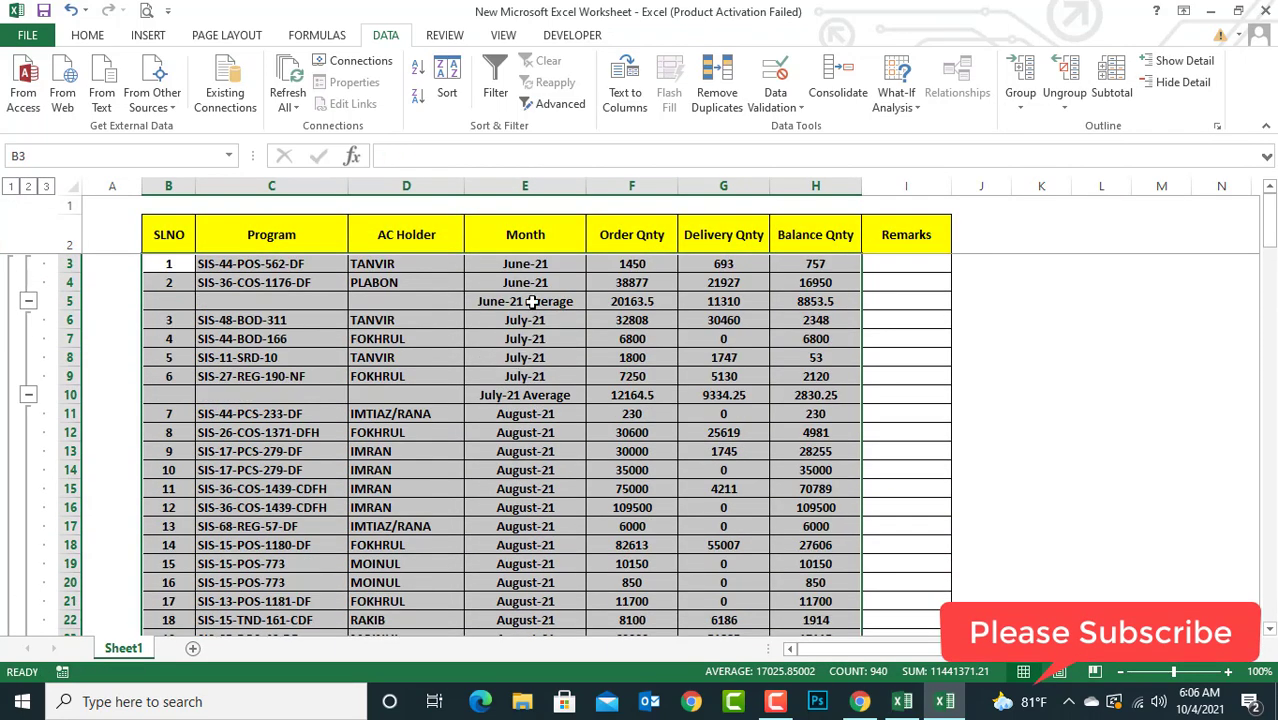
drag(540, 266, 538, 357)
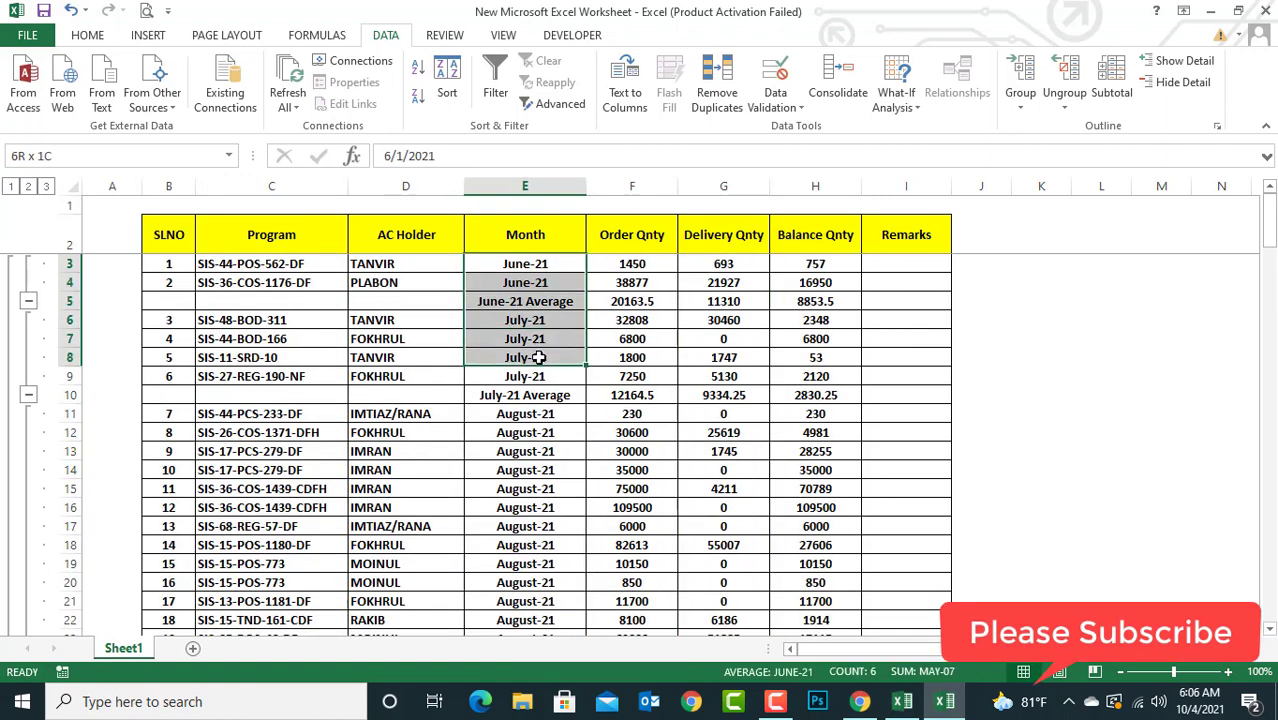
click(412, 457)
scroll(417, 457, down, 3)
scroll(428, 465, up, 3)
click(545, 395)
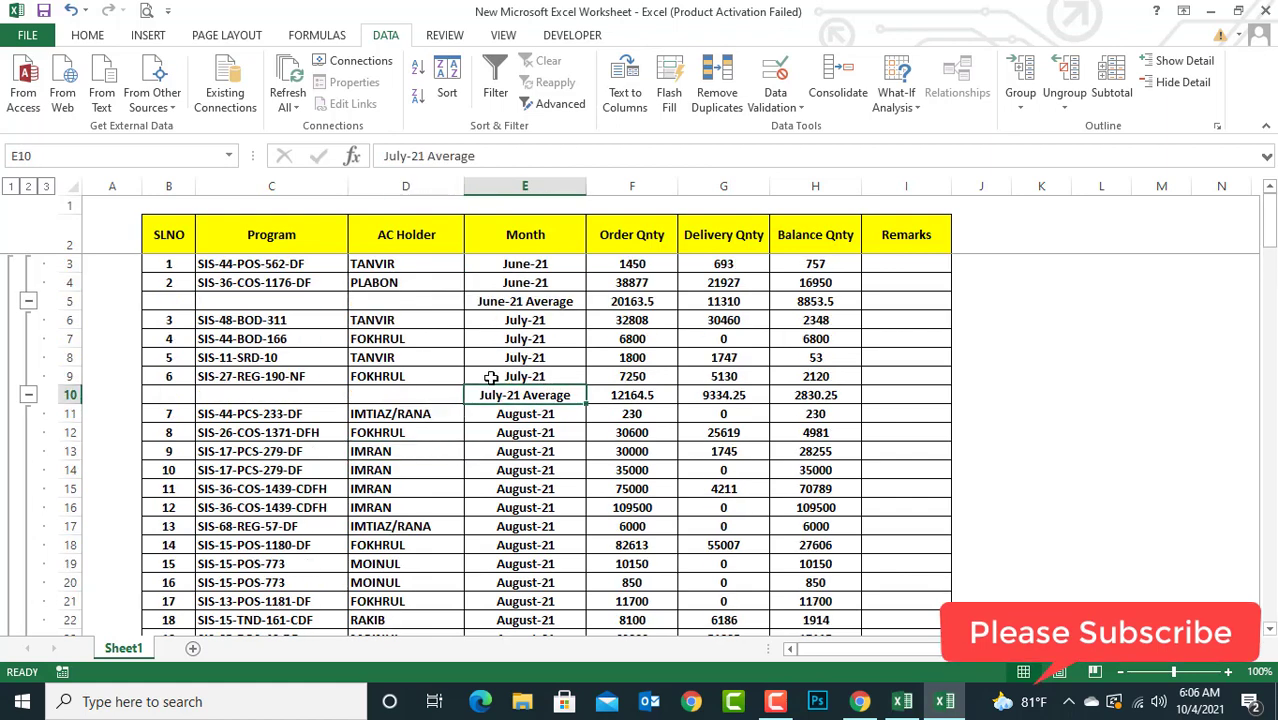
Select the whole table and remove all of its Average subtotals
key(ctrl+a)
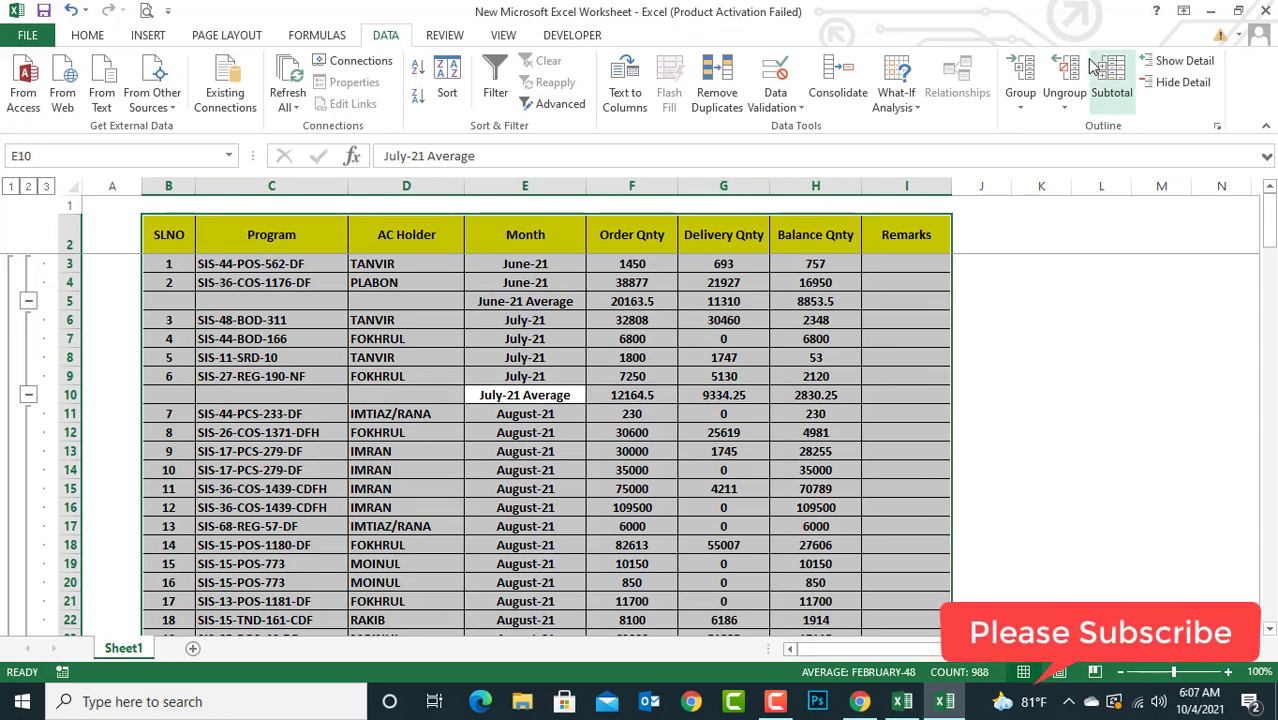
click(1110, 80)
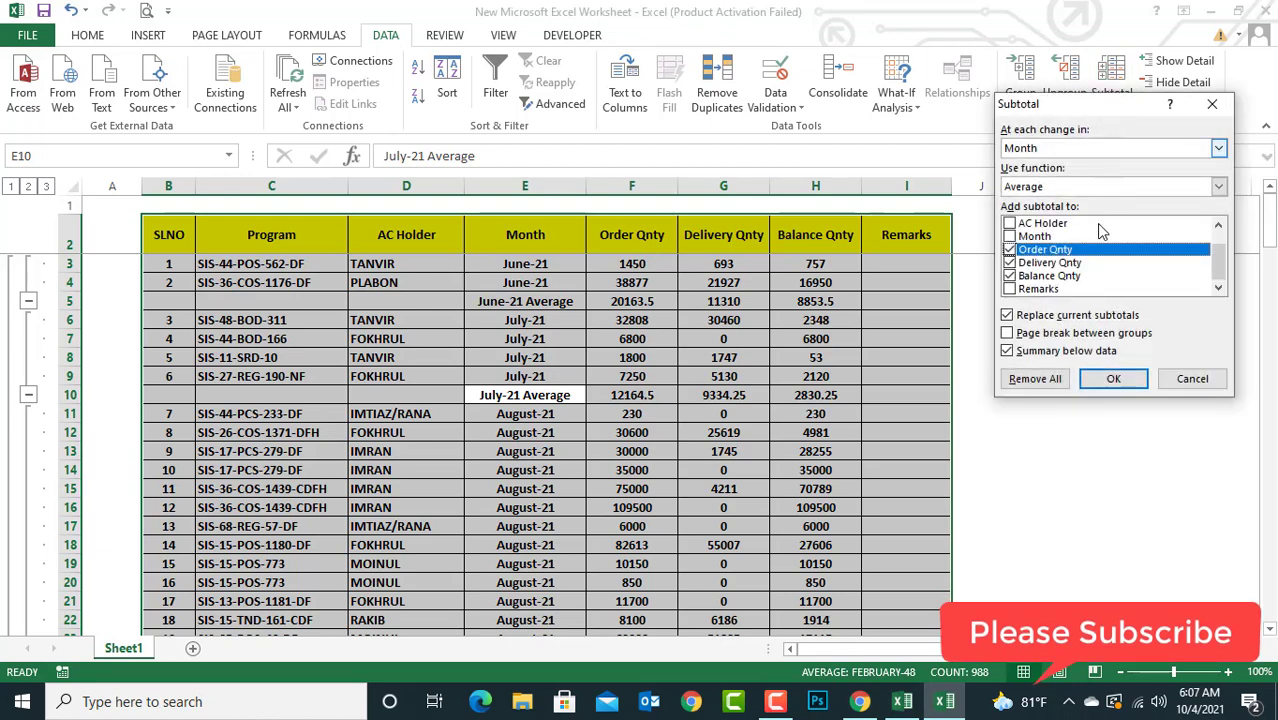
click(1036, 382)
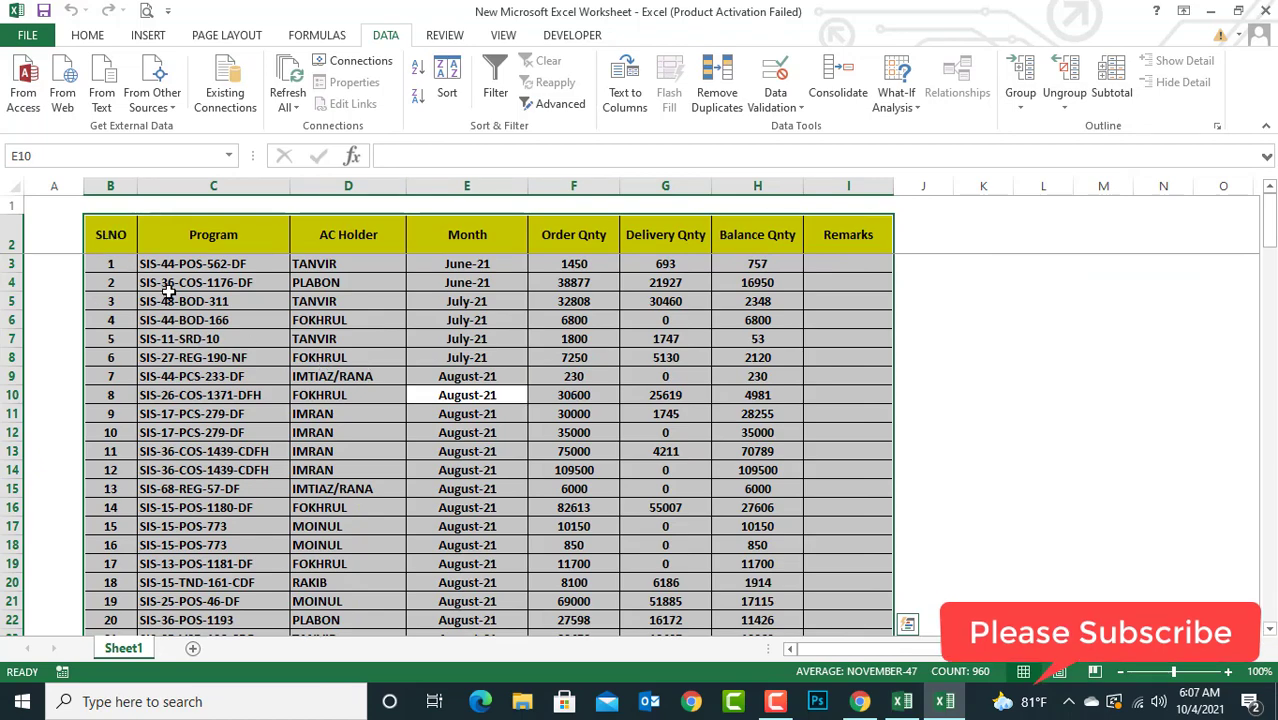
Examine the data rows and compare how the entries in the AC Holder and Month columns are ordered
drag(125, 264, 780, 518)
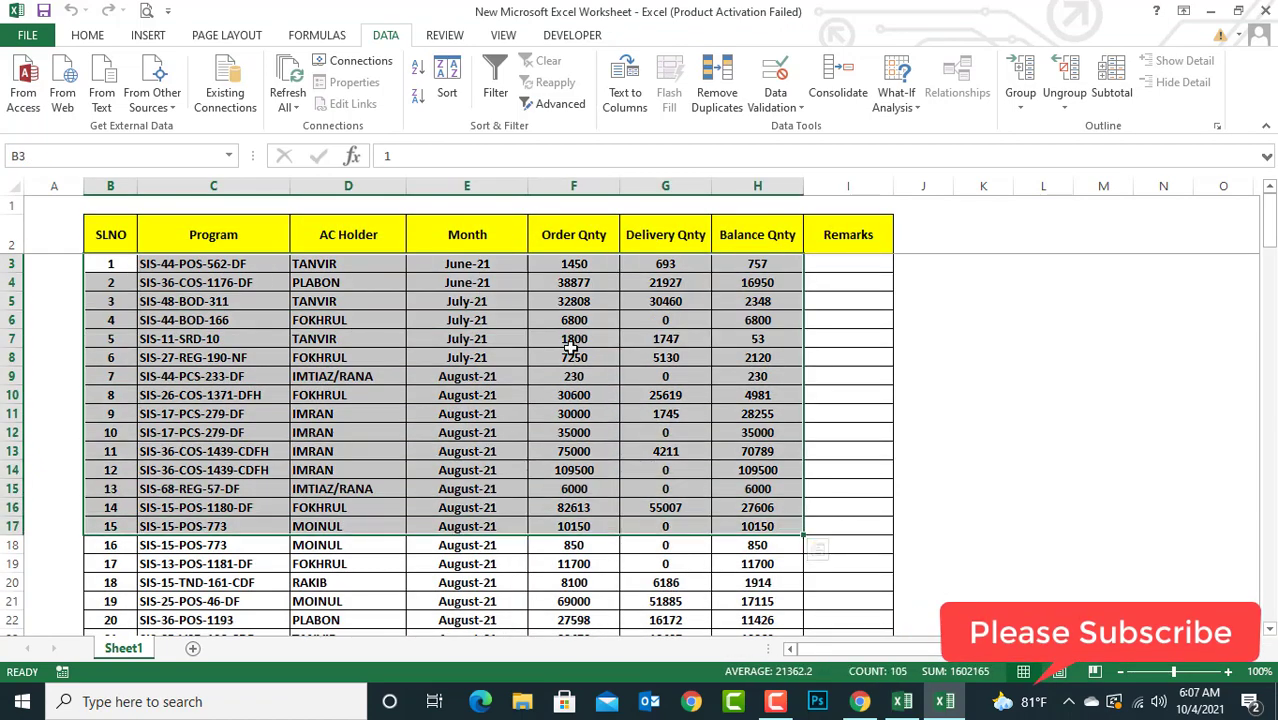
scroll(556, 465, down, 4)
scroll(543, 472, up, 4)
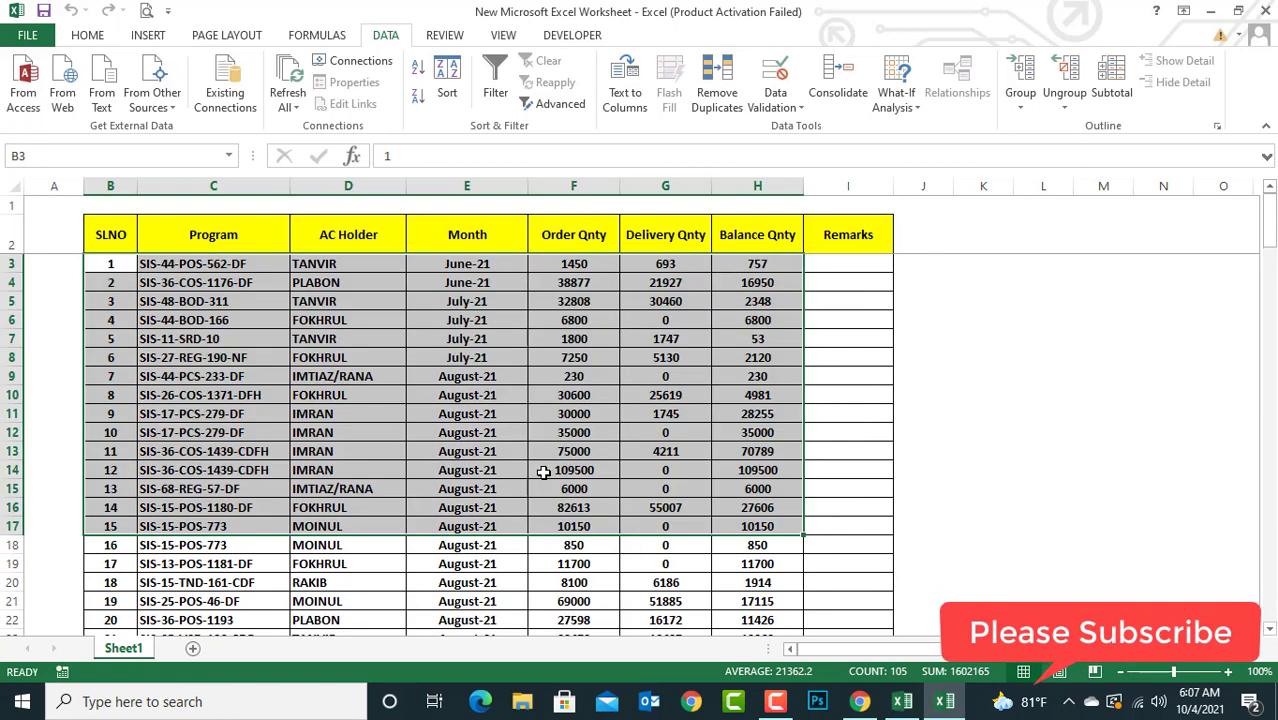
click(492, 236)
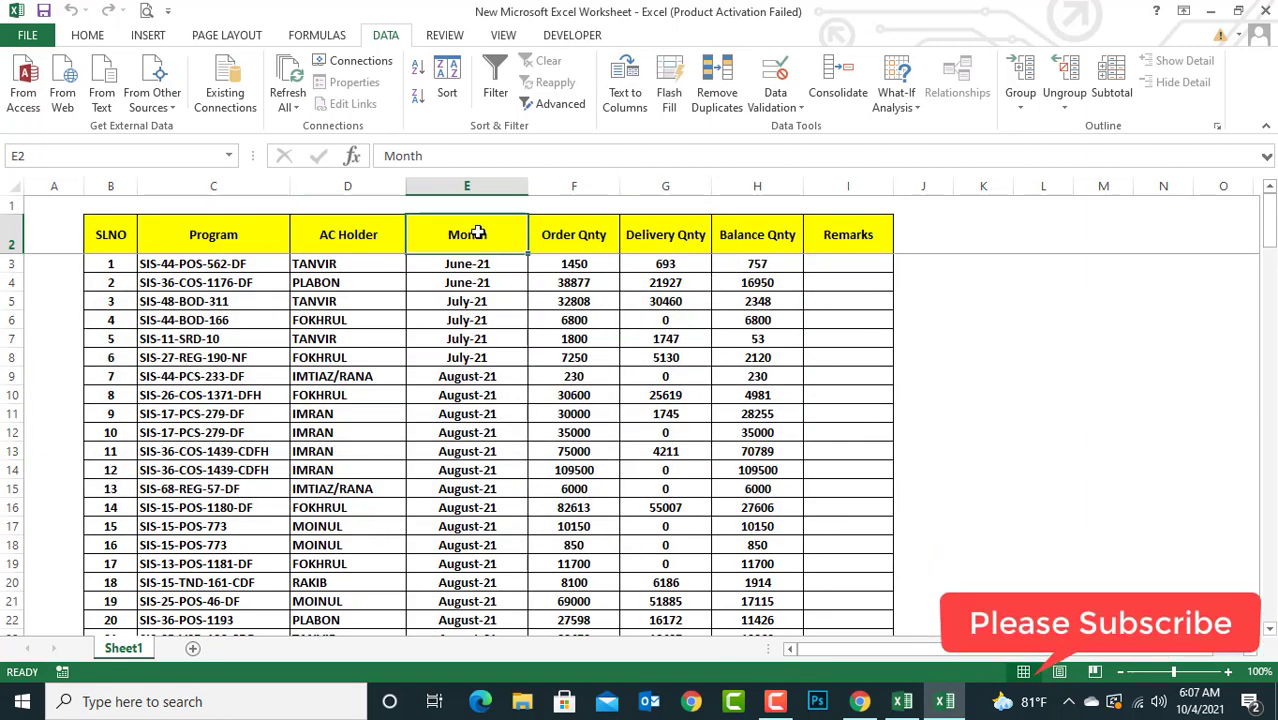
drag(357, 234, 355, 330)
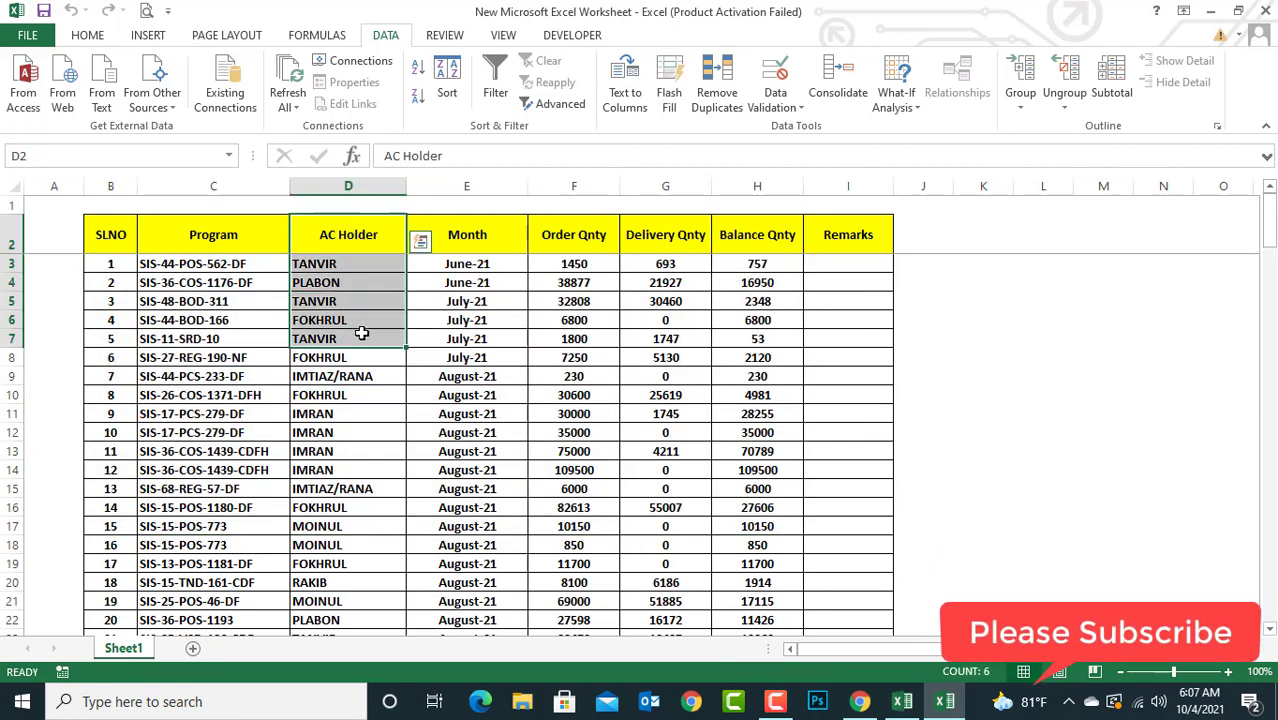
drag(468, 264, 489, 366)
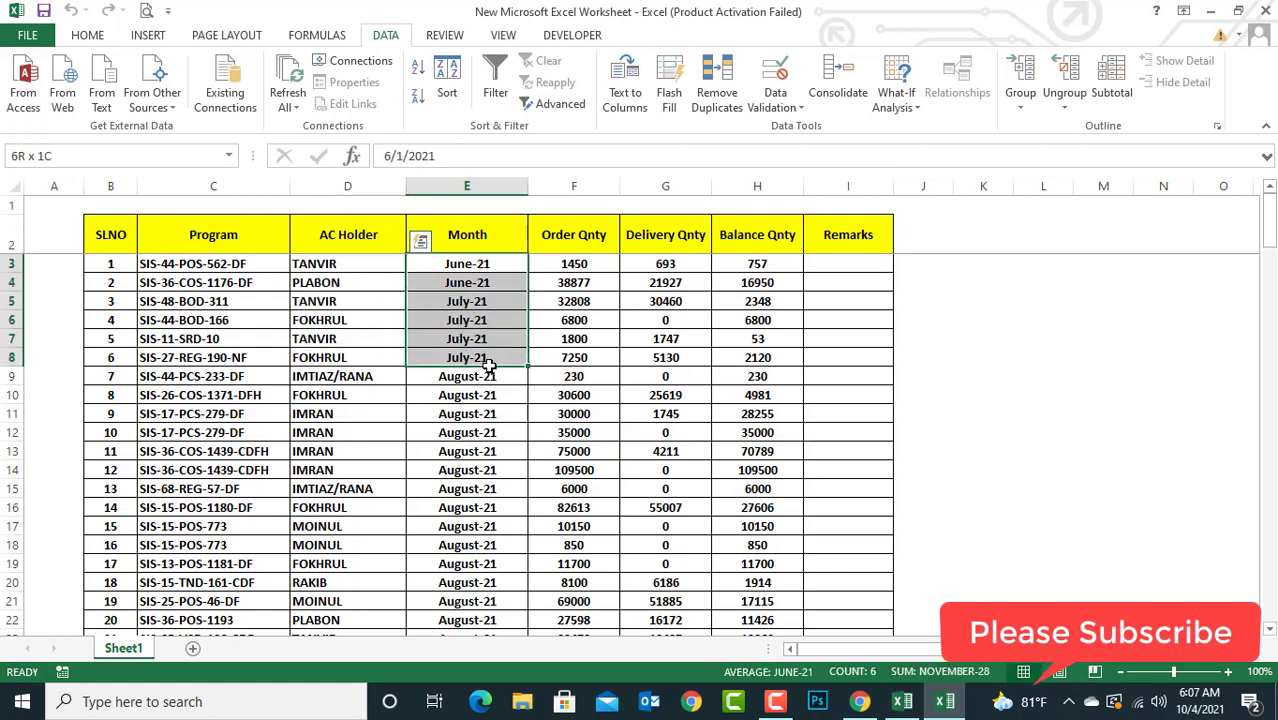
drag(497, 262, 499, 435)
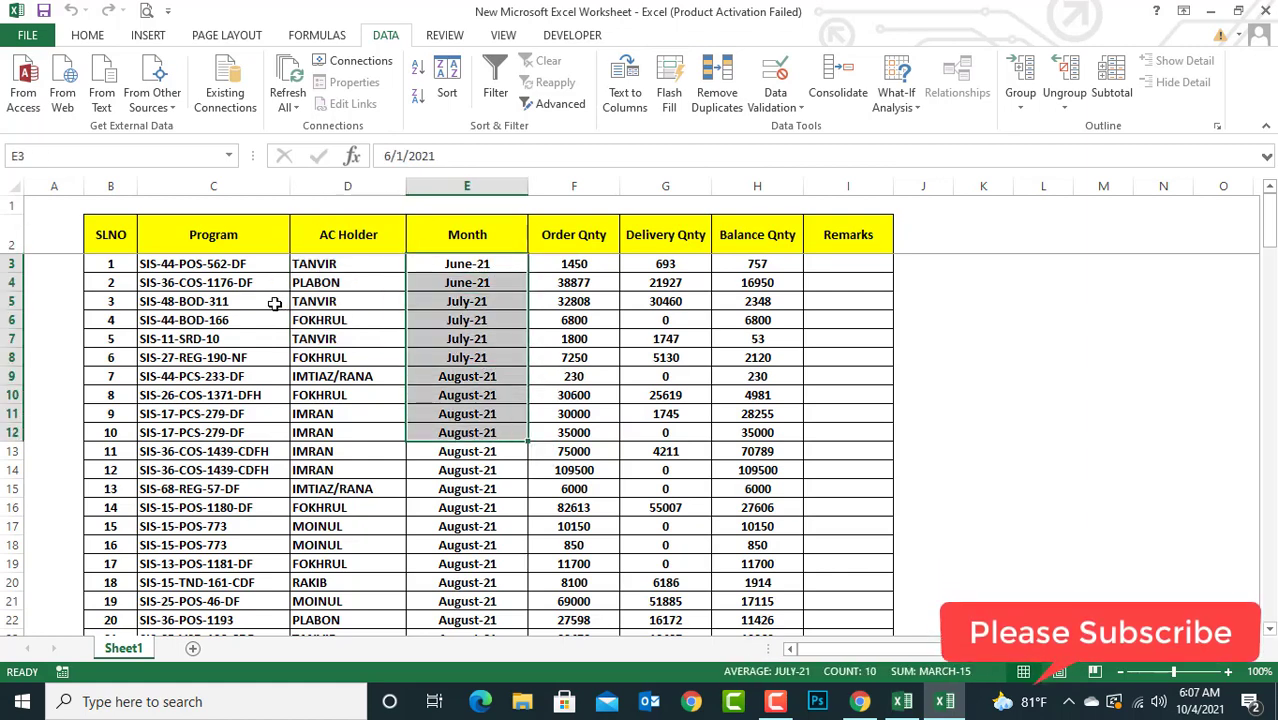
Sort all data rows from SLNO through Remarks by the values in Column D, A to Z, treating the selection as having no headers
drag(99, 264, 818, 276)
key(ctrl+shift+Down)
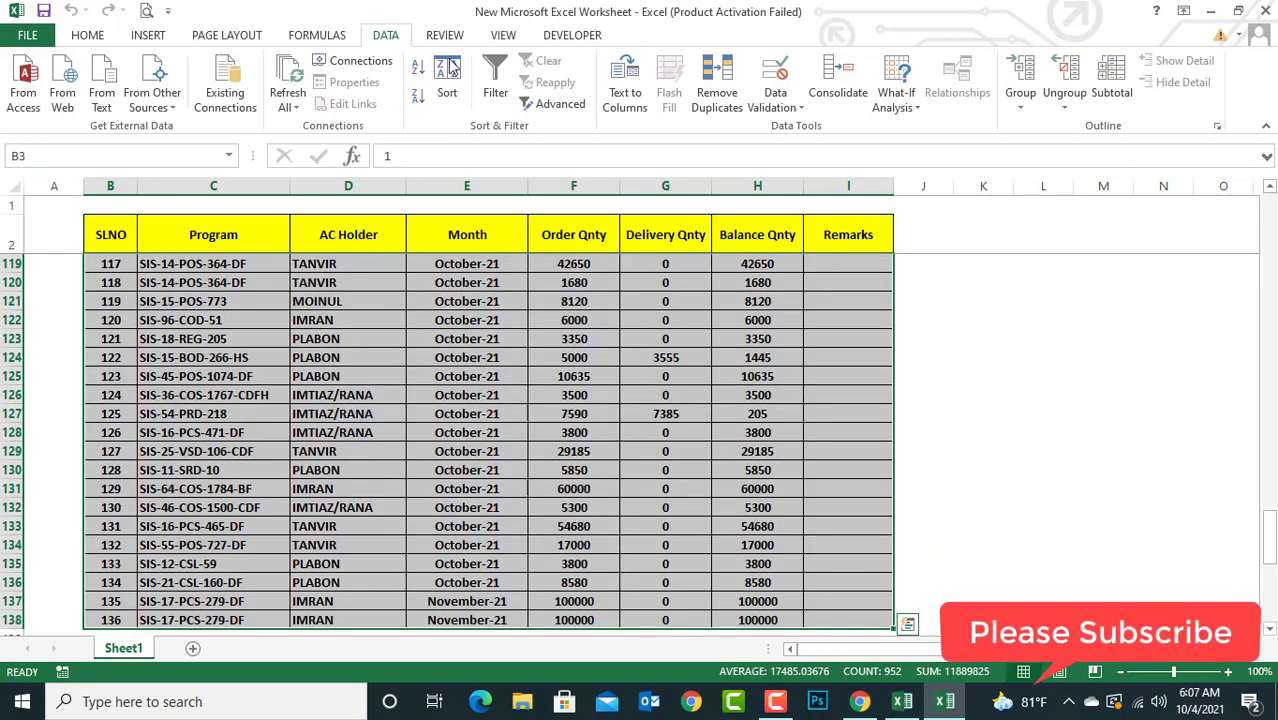
click(87, 35)
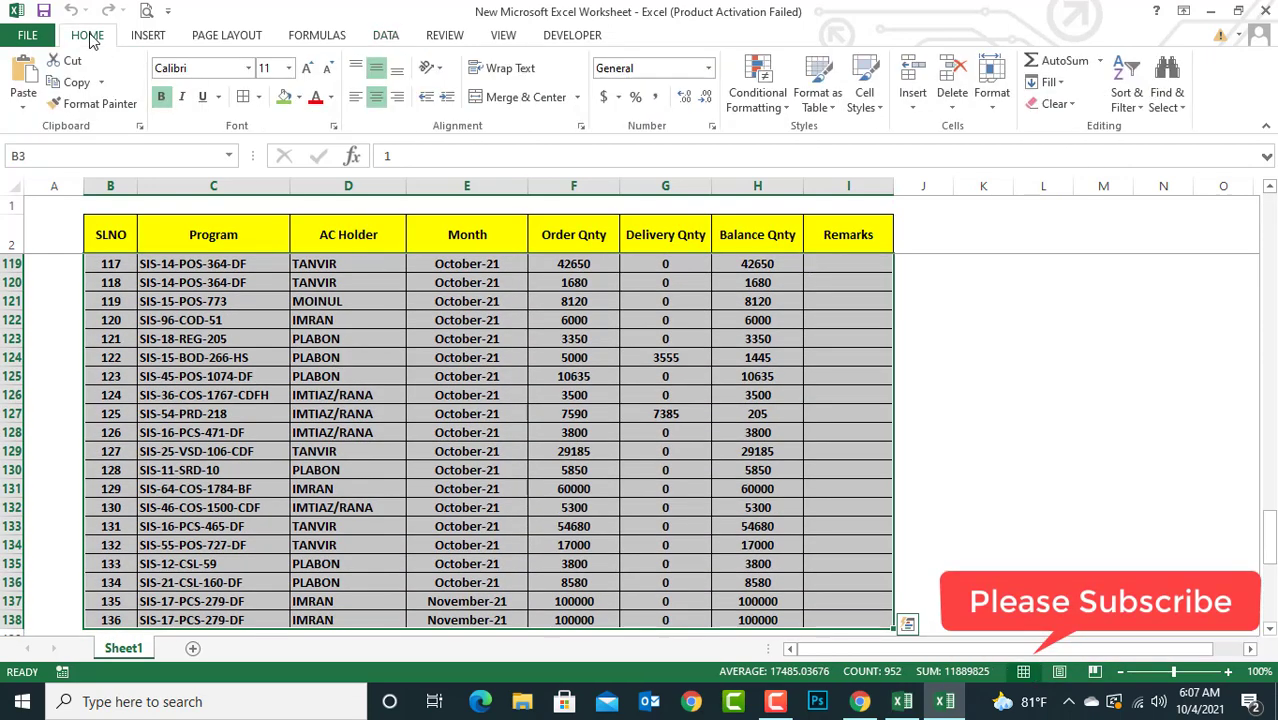
click(1127, 100)
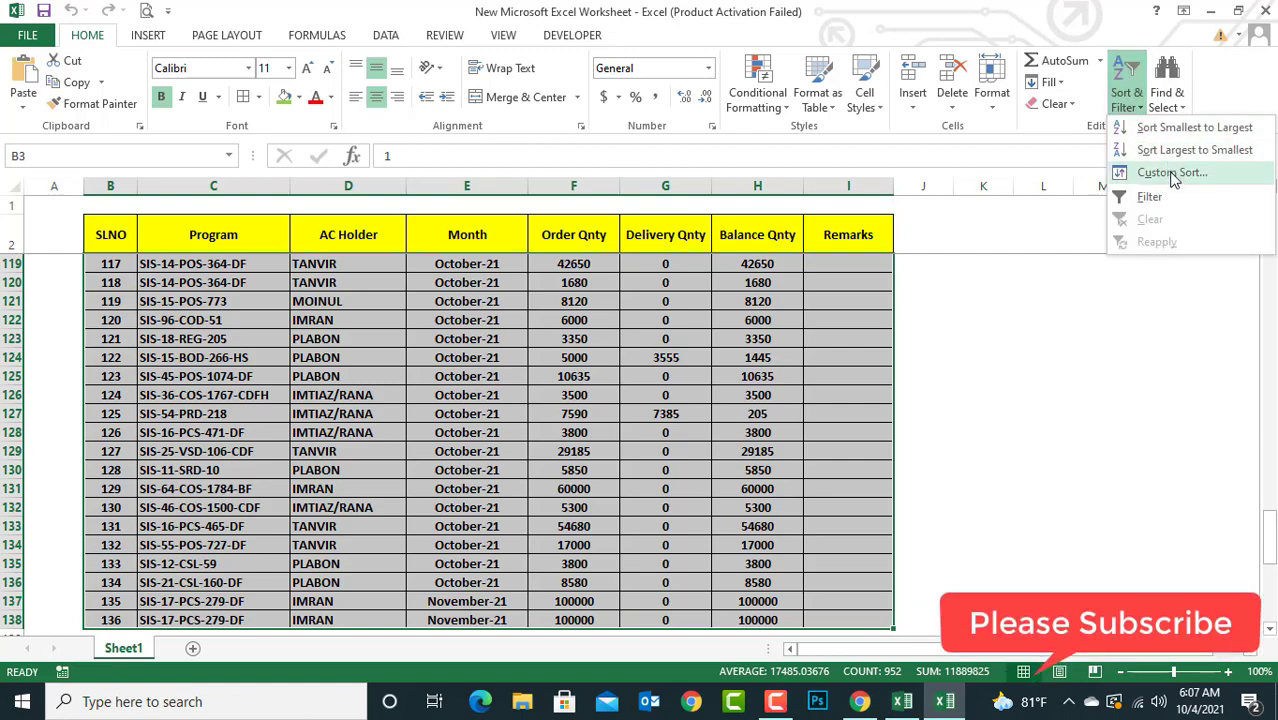
click(1088, 170)
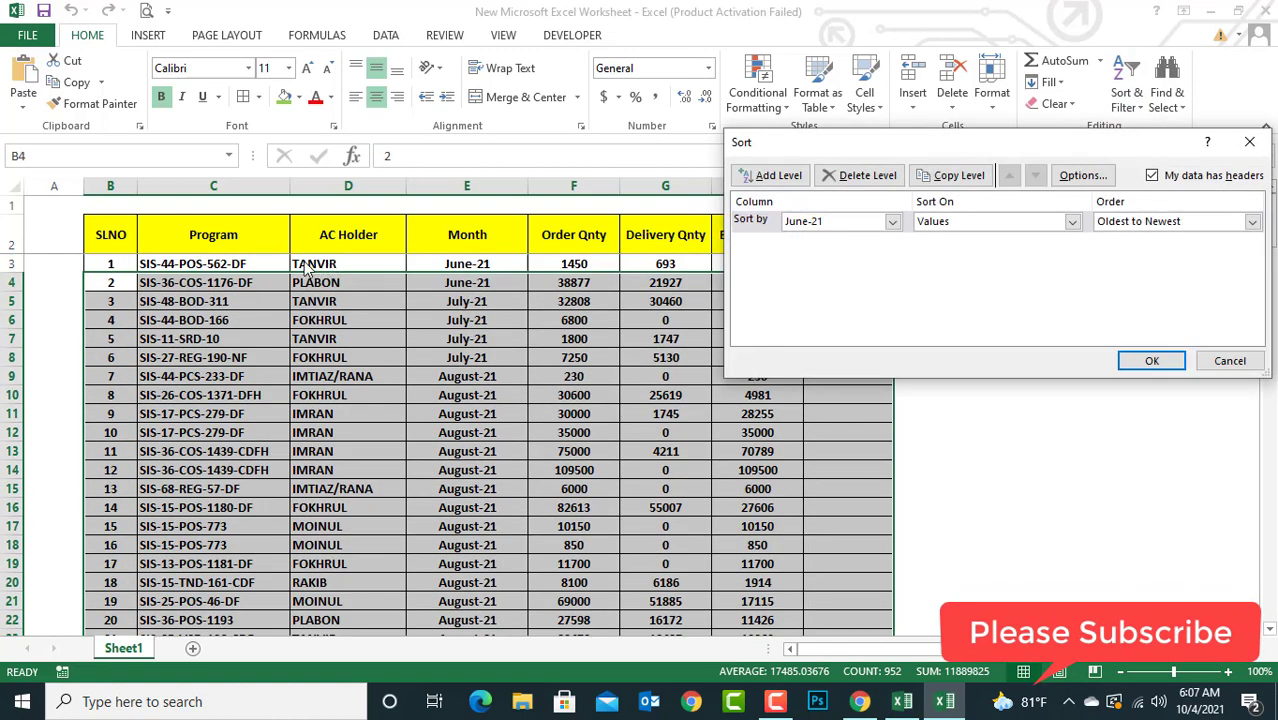
click(1153, 177)
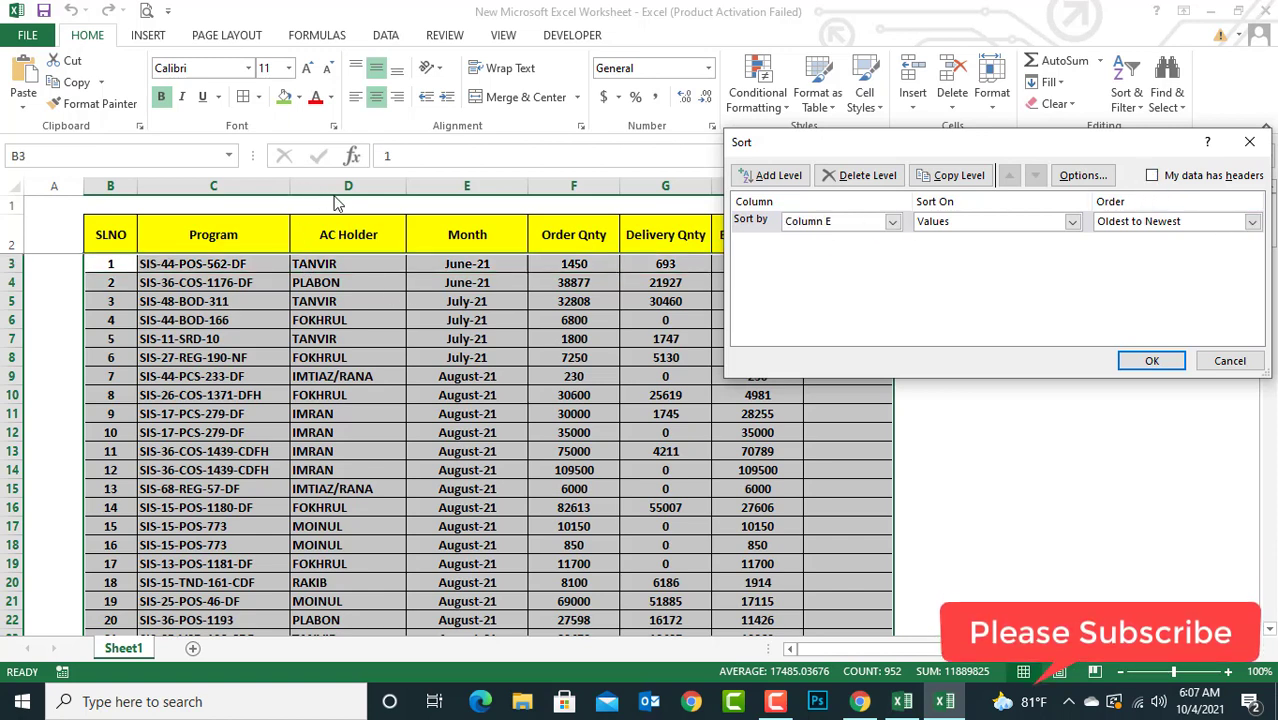
click(848, 220)
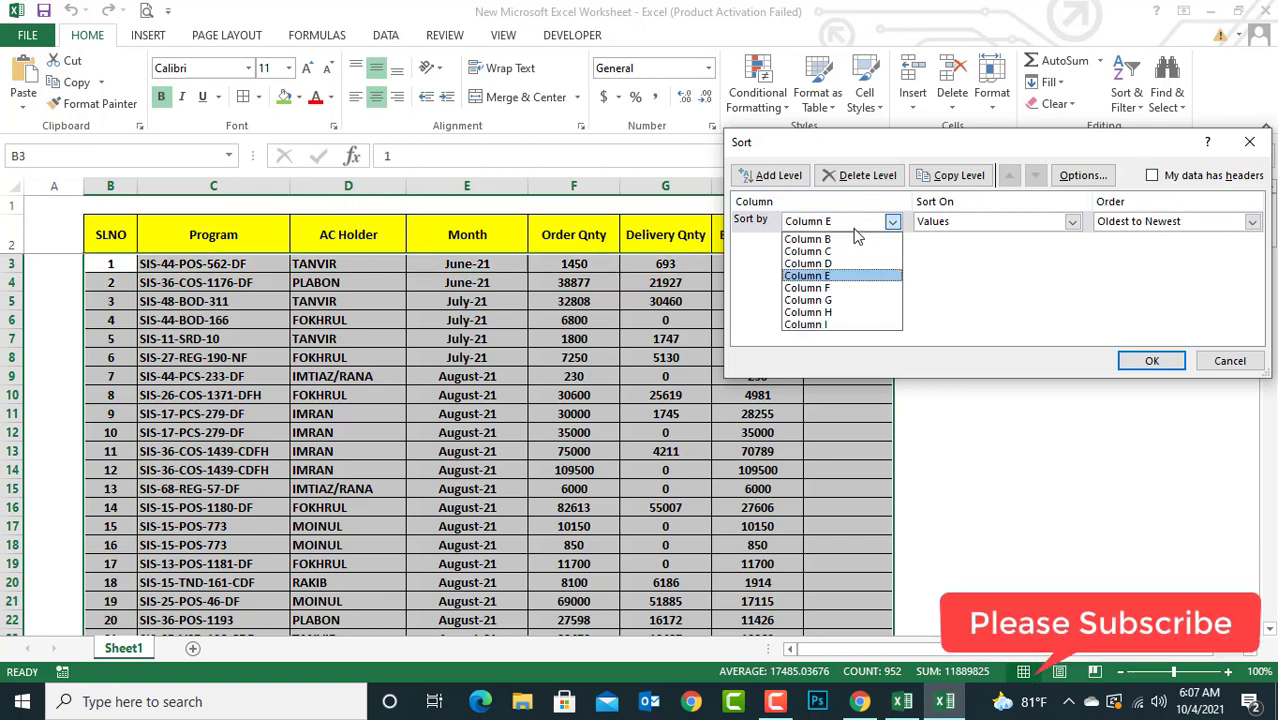
click(841, 264)
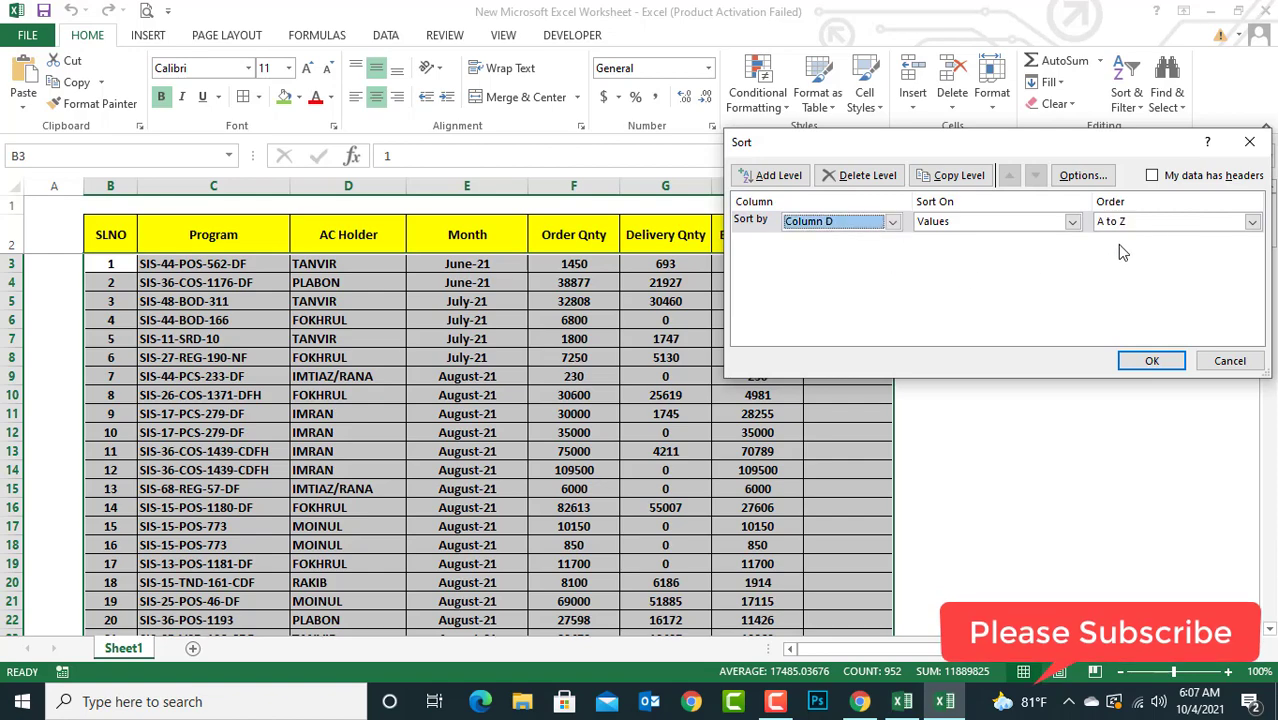
click(1152, 360)
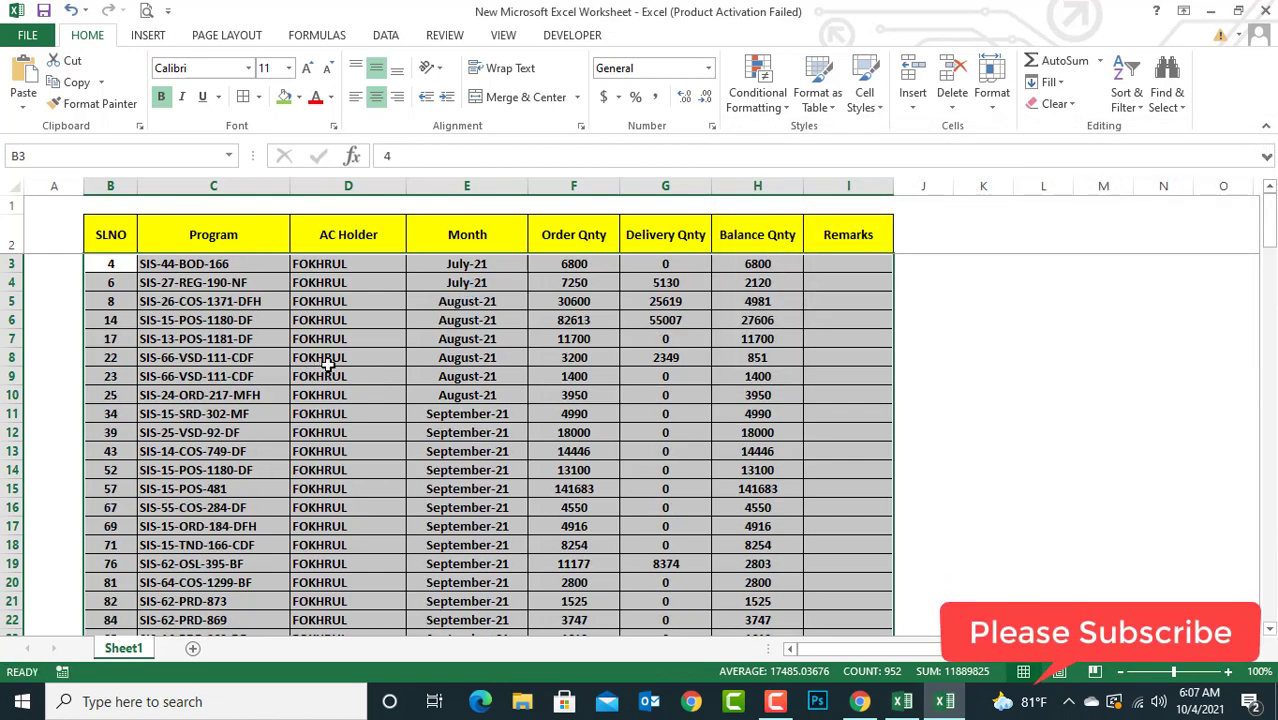
Renumber the SLNO column sequentially down all data rows, starting with 1 in B3 and 2 in B4
scroll(347, 358, down, 6)
scroll(357, 371, up, 6)
click(108, 282)
text(1)
key(Return)
text(2)
key(Return)
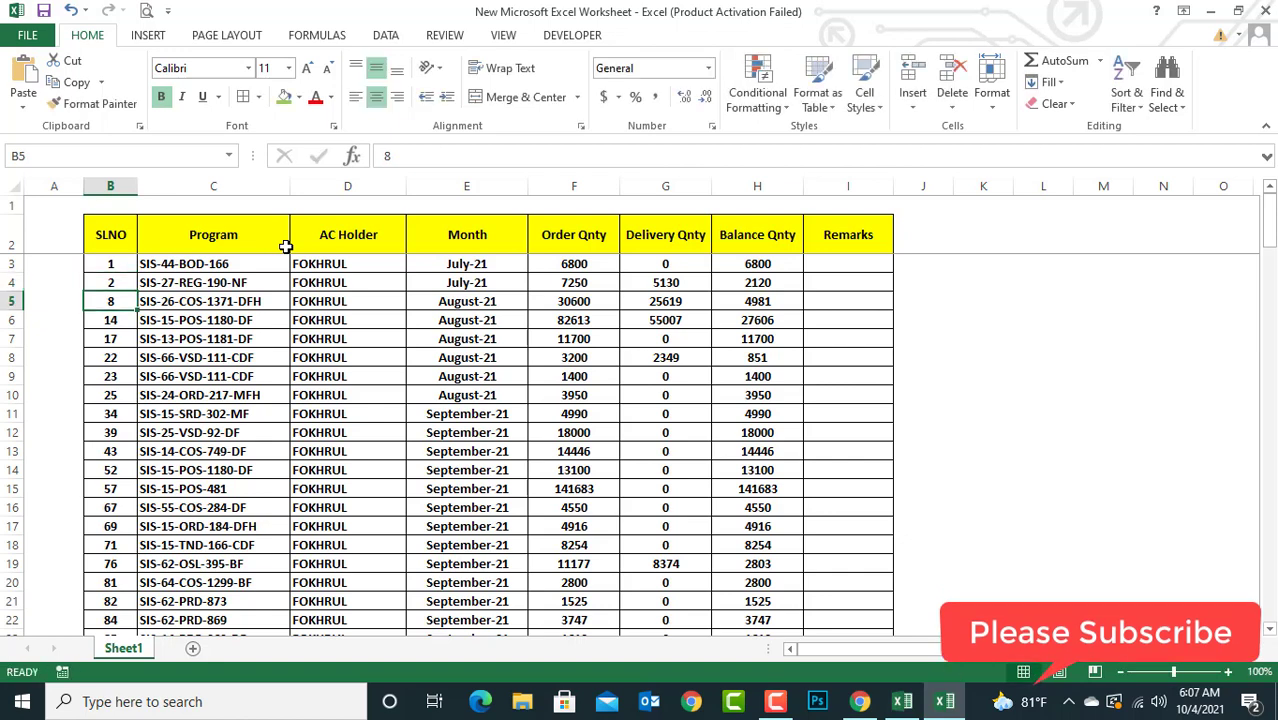
drag(108, 264, 137, 628)
Select the whole table and add Sum subtotals at each change in AC Holder for Order Qnty, Delivery Qnty and Balance Qnty
click(110, 232)
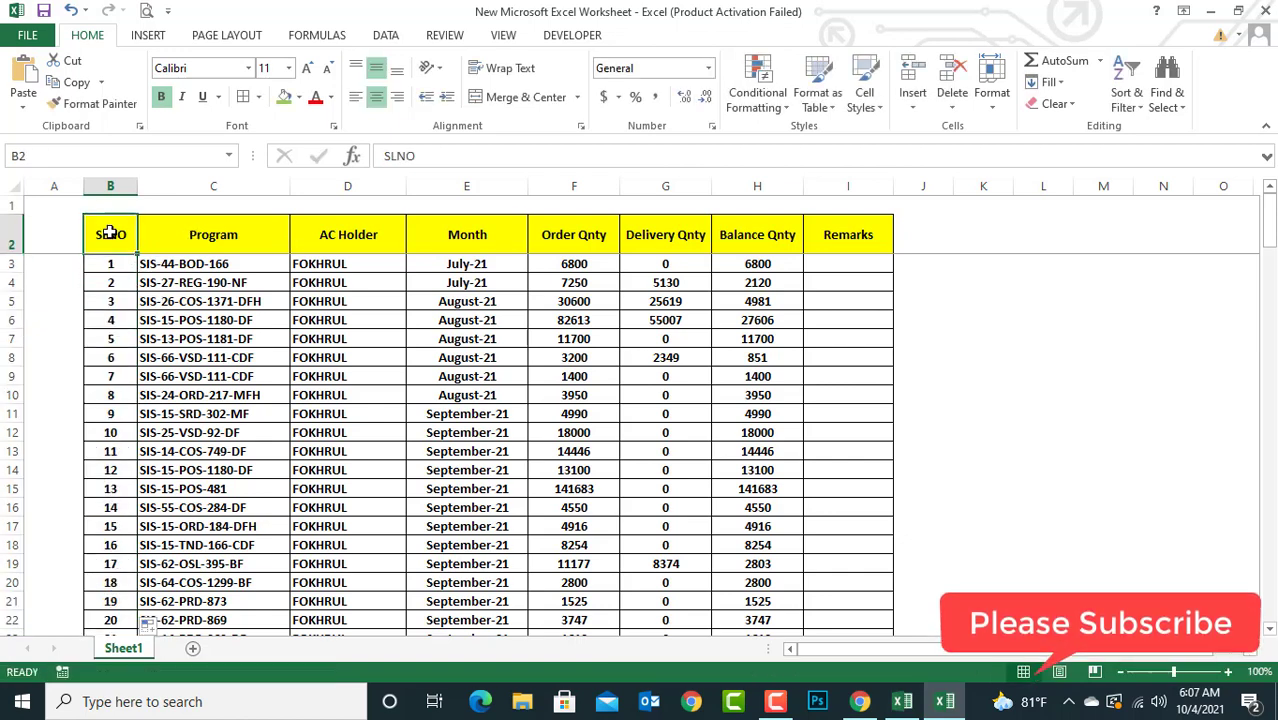
key(ctrl+shift+Right)
key(ctrl+shift+Down)
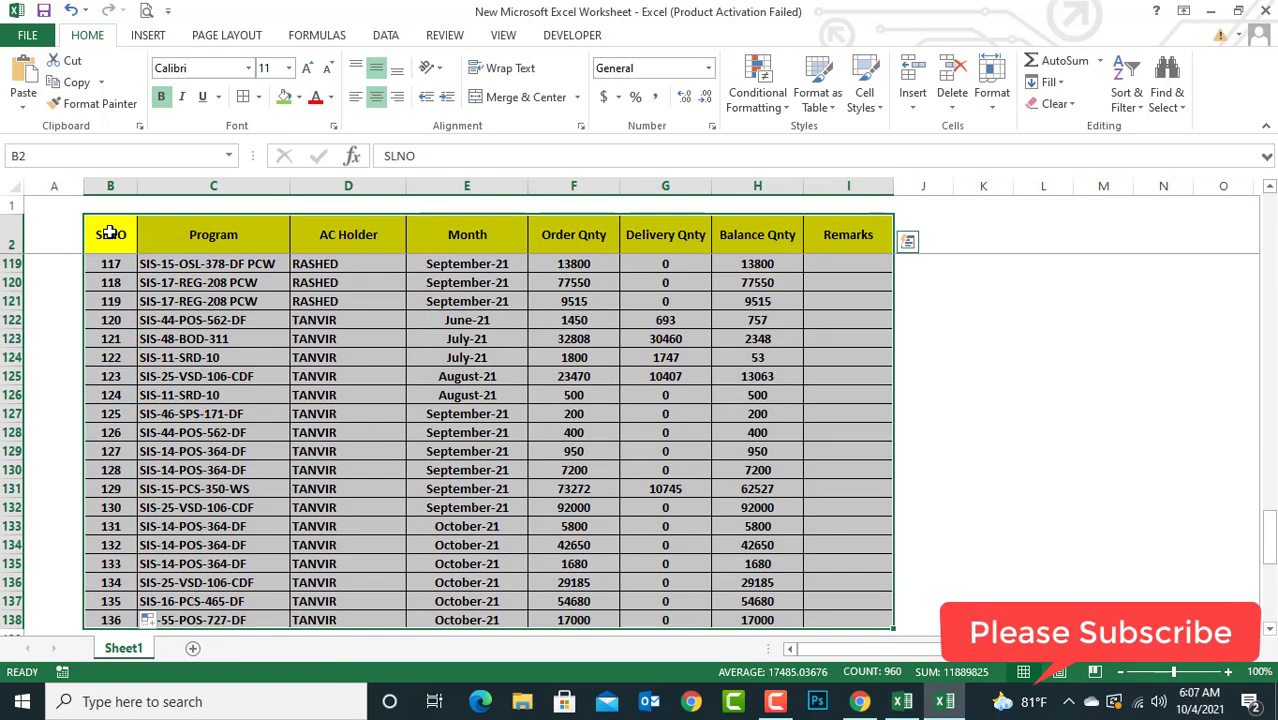
click(387, 38)
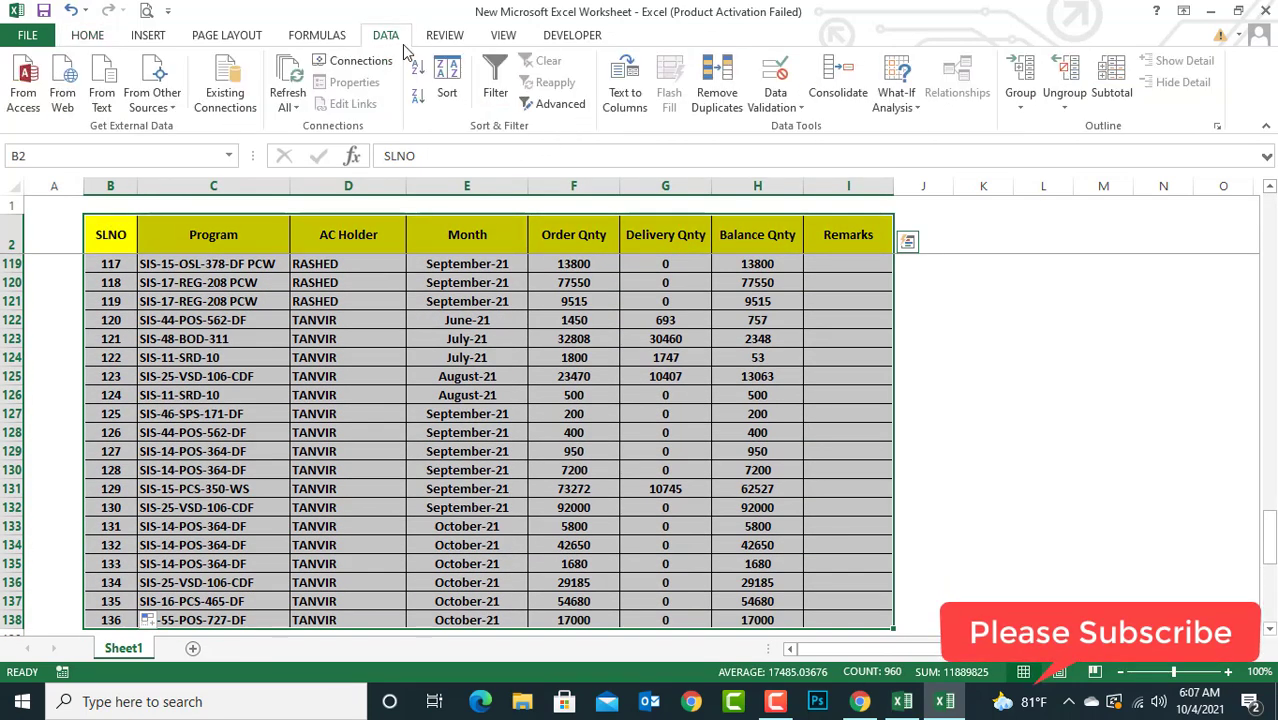
click(1100, 95)
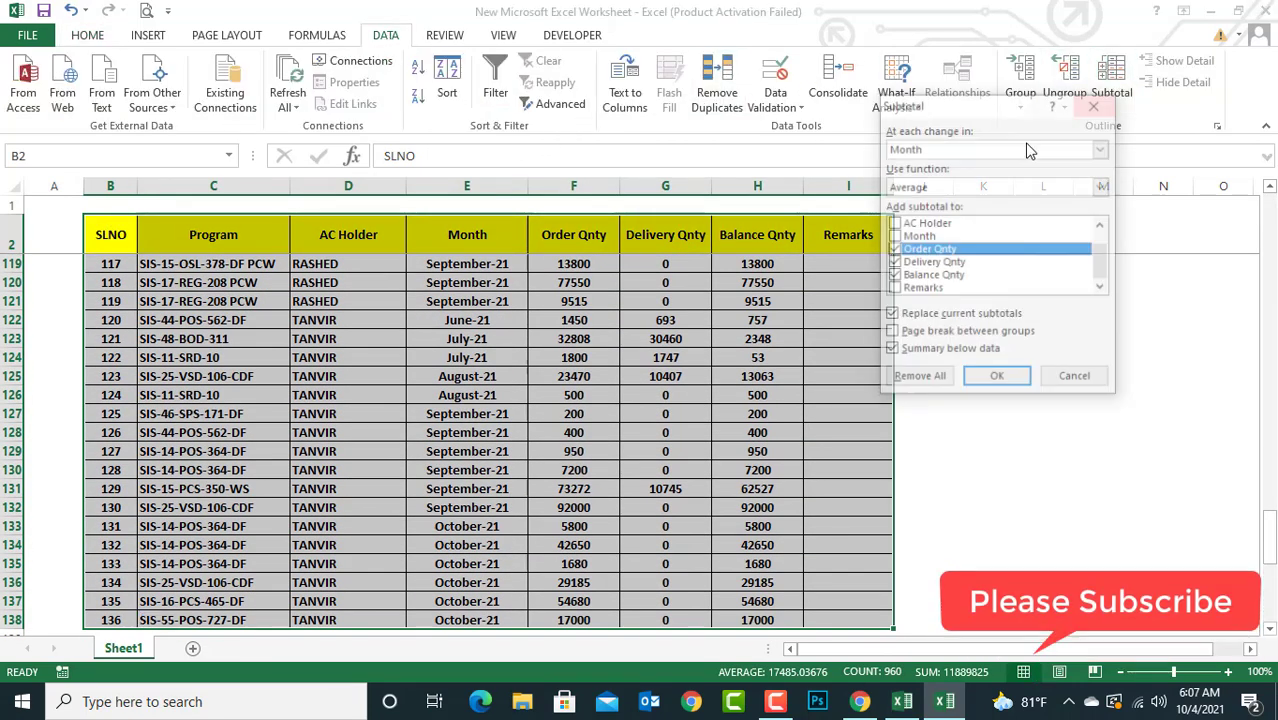
click(913, 188)
click(910, 205)
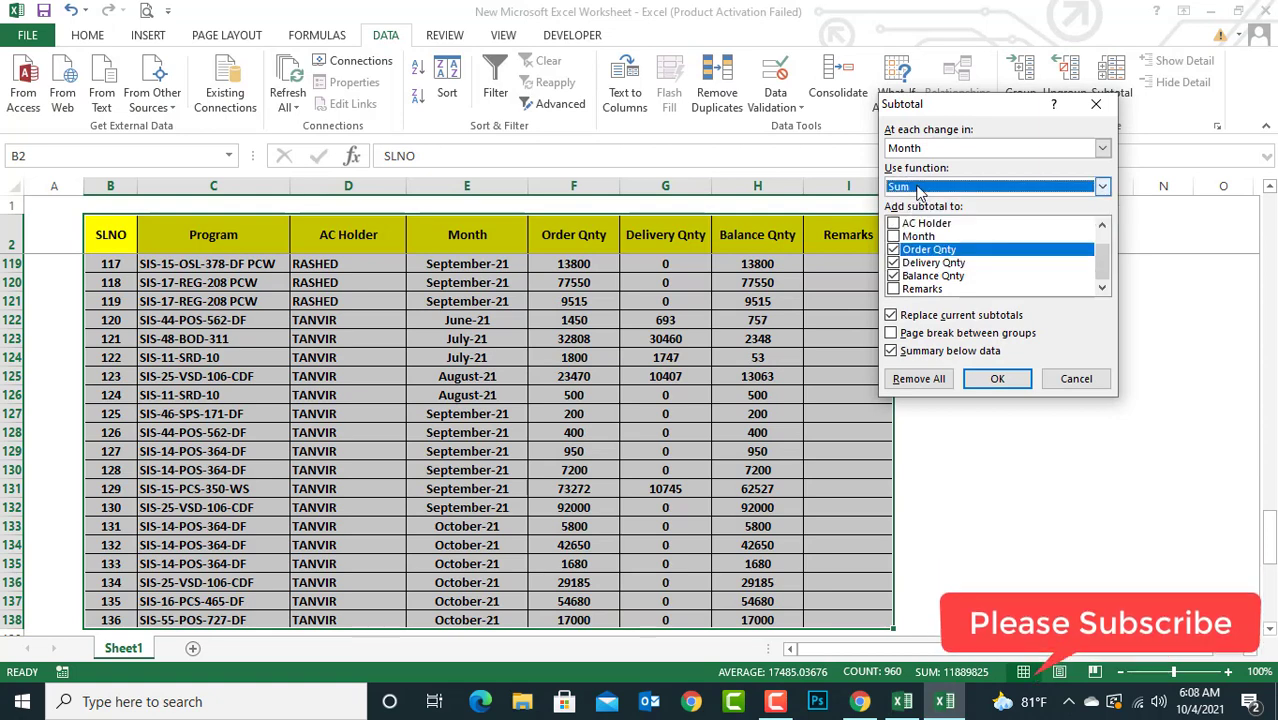
click(922, 148)
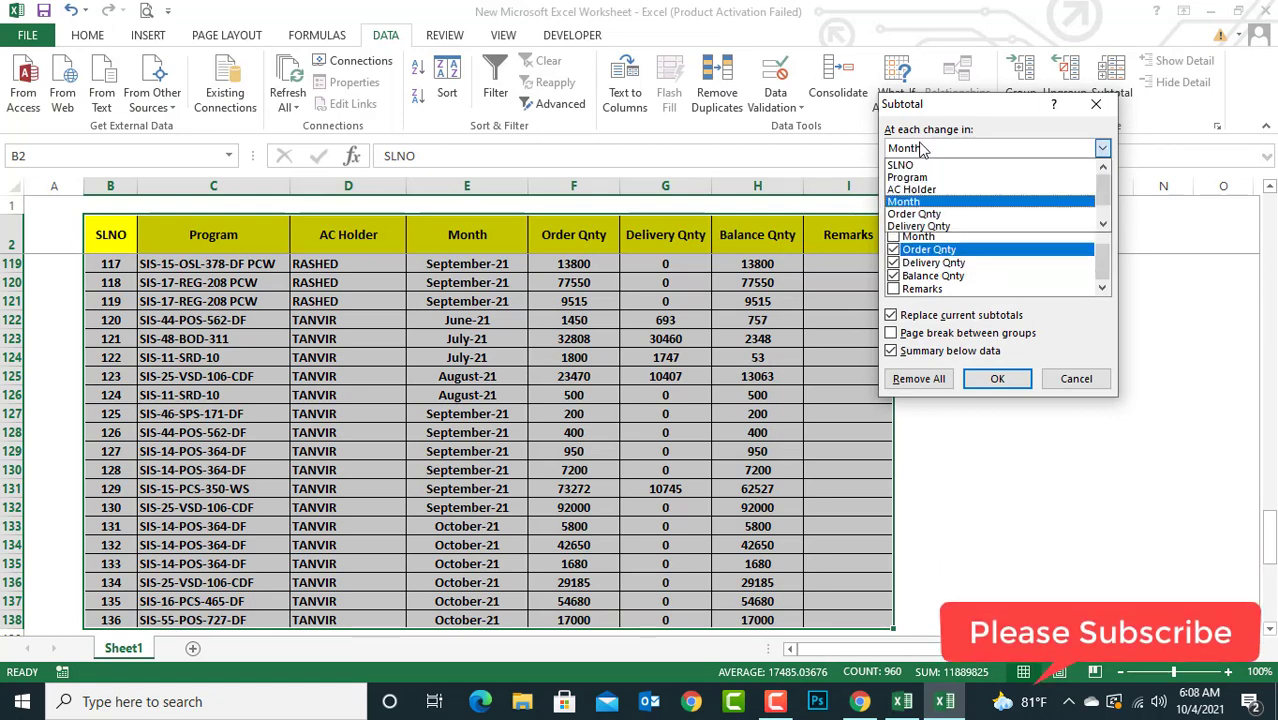
click(960, 188)
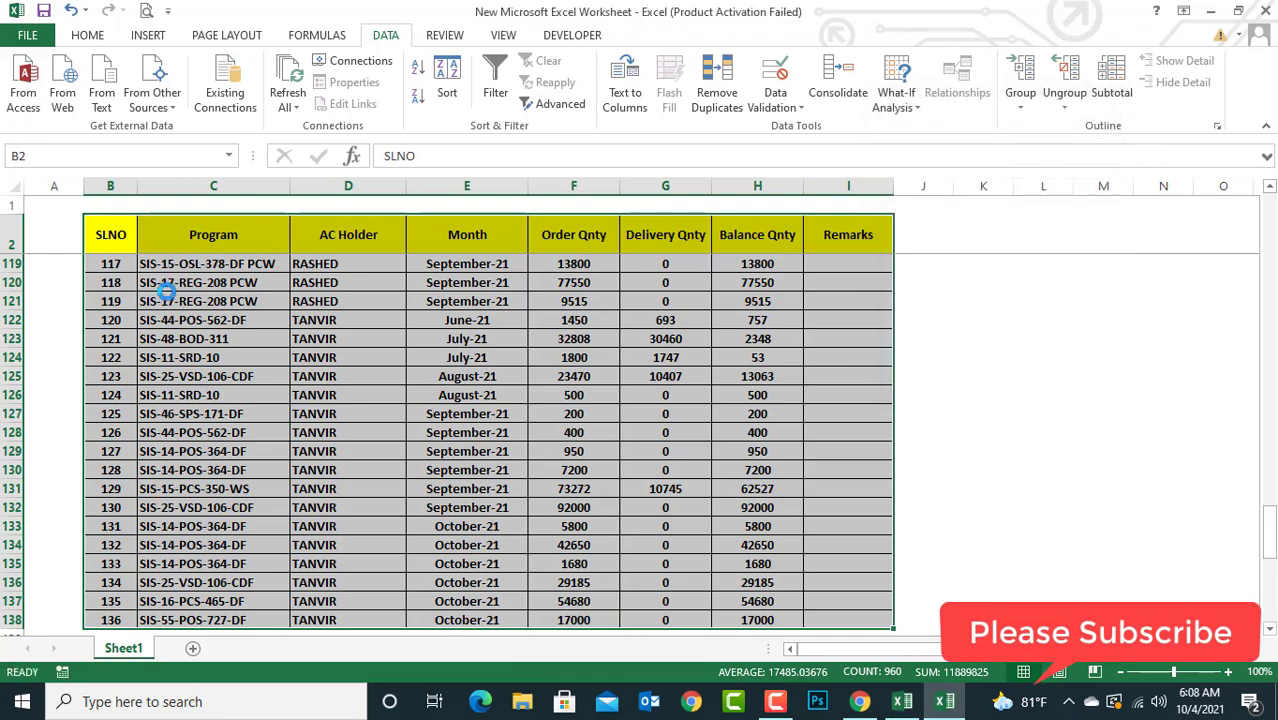
scroll(415, 327, down, 1)
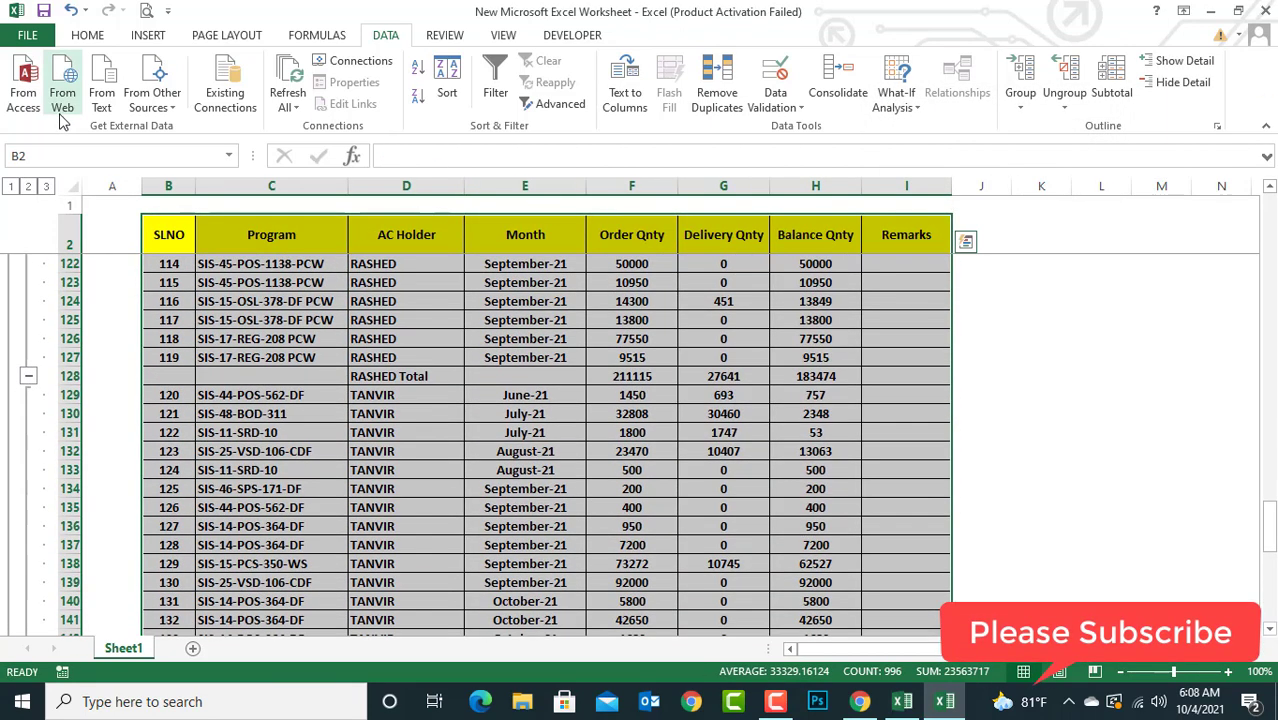
Fill the first AC Holder's total row, B28:I28, with yellow
click(87, 35)
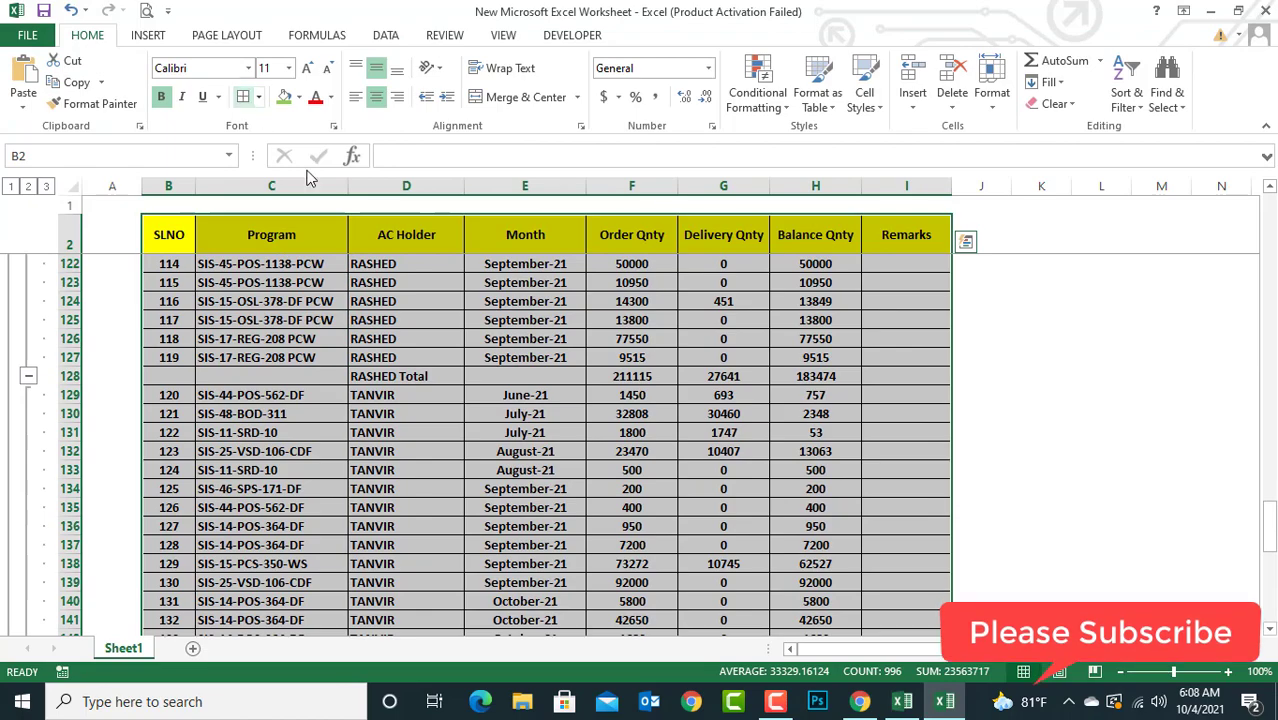
scroll(631, 357, up, 4)
scroll(631, 357, up, 20)
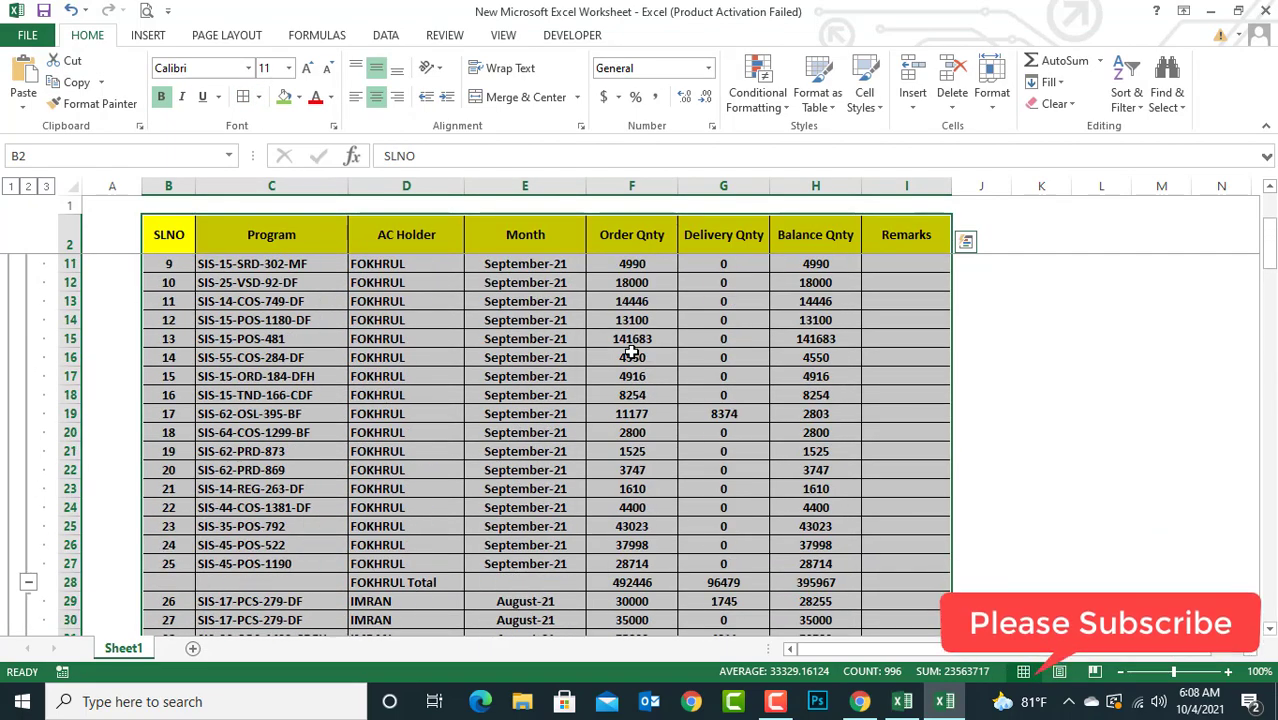
scroll(578, 340, down, 5)
scroll(579, 355, up, 5)
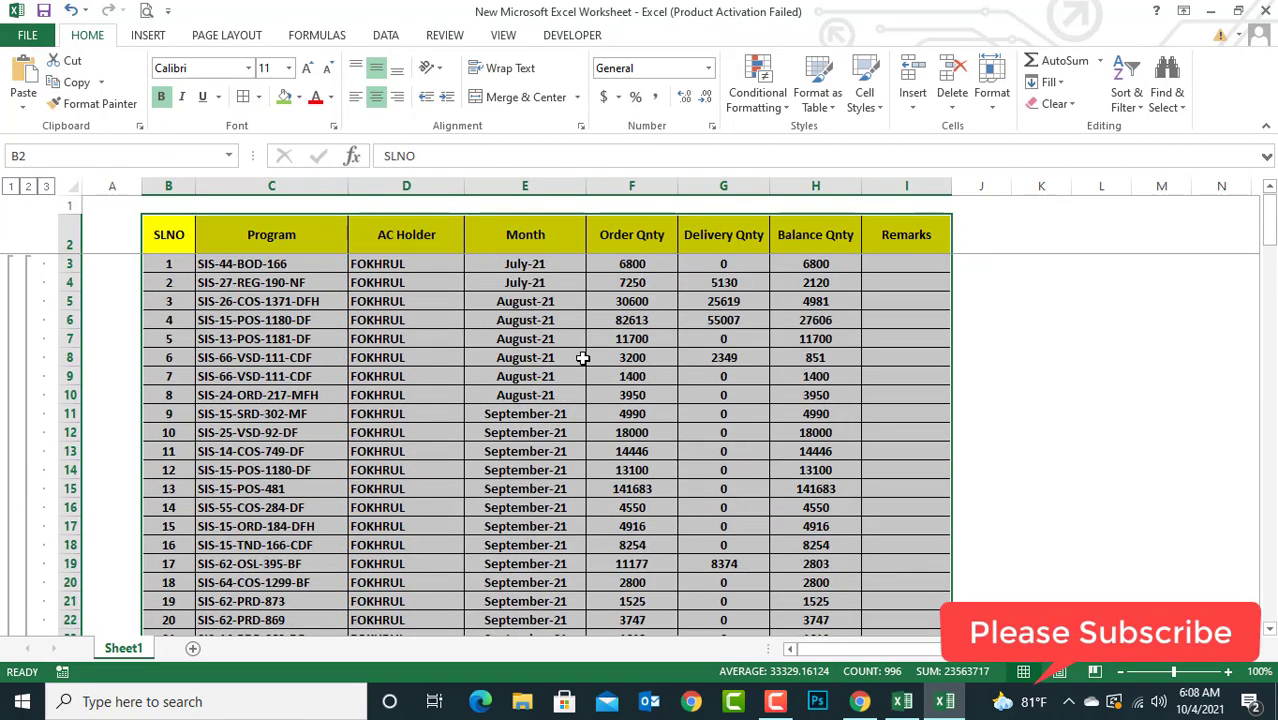
scroll(381, 388, down, 1)
scroll(381, 388, down, 2)
drag(173, 563, 910, 563)
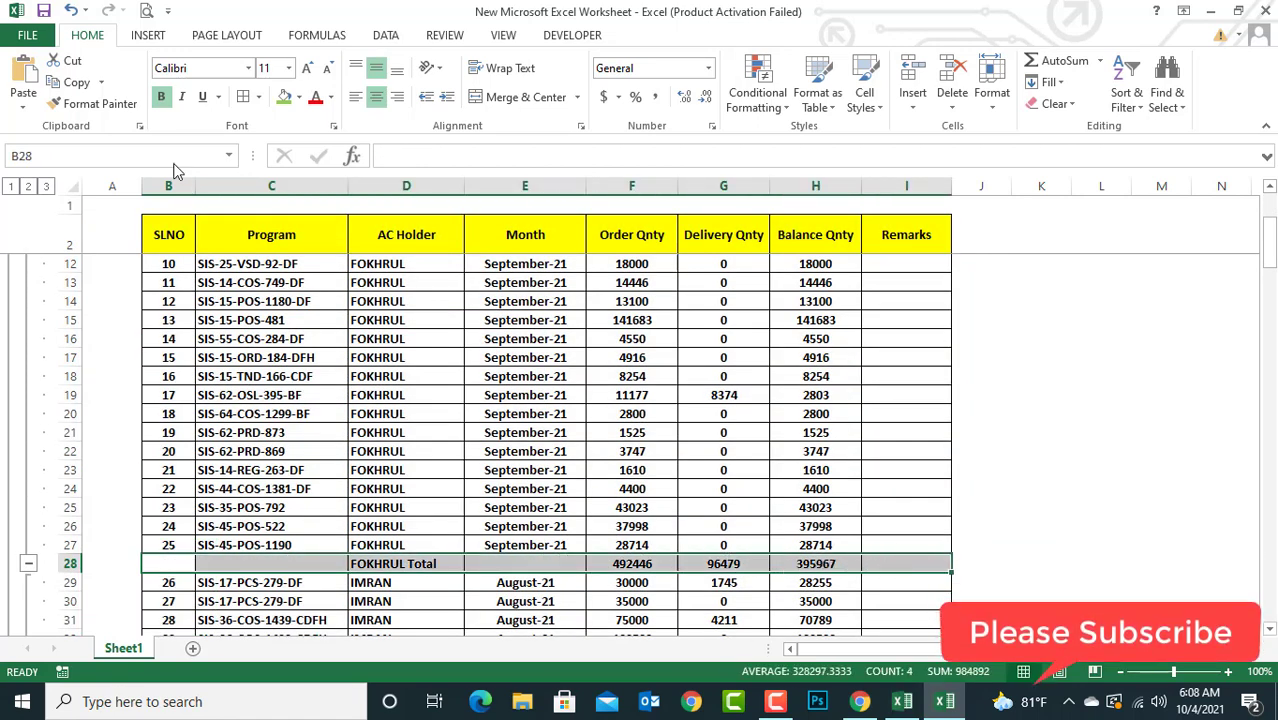
click(298, 97)
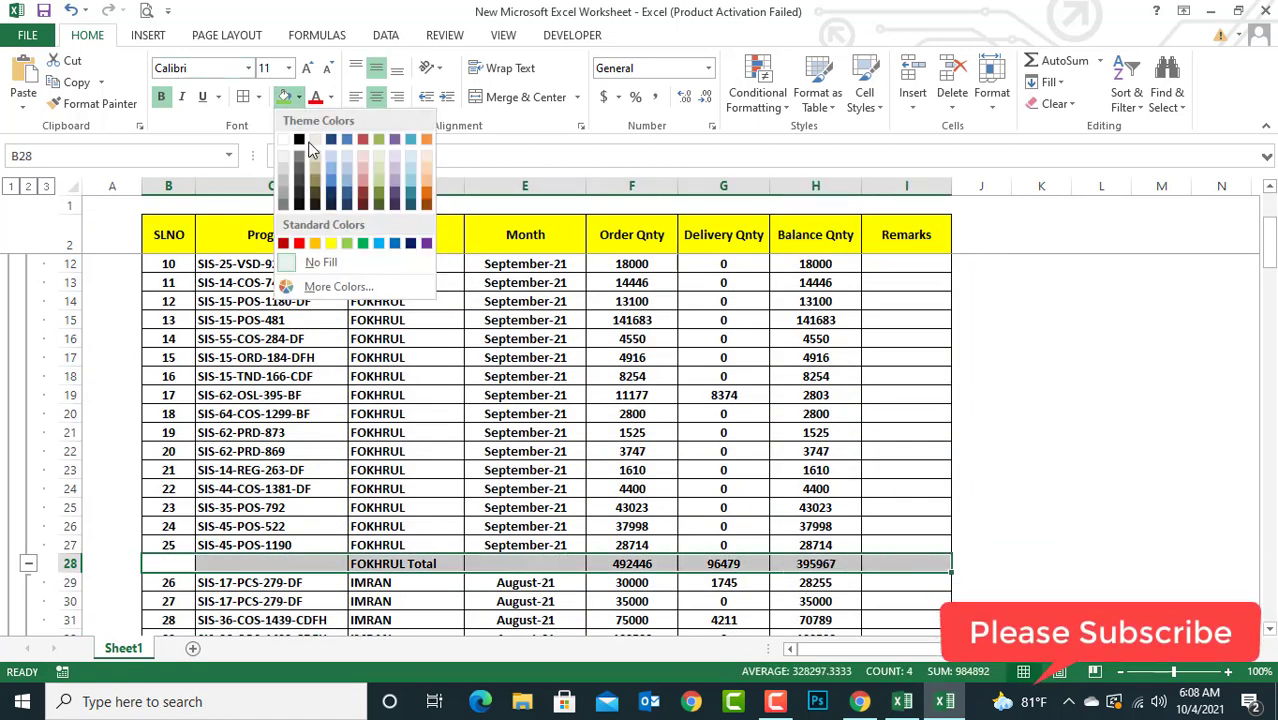
click(330, 240)
Examine the first AC Holder's rows by month, from July-21 through September-21, and the quantities in the total row 28
scroll(553, 400, up, 3)
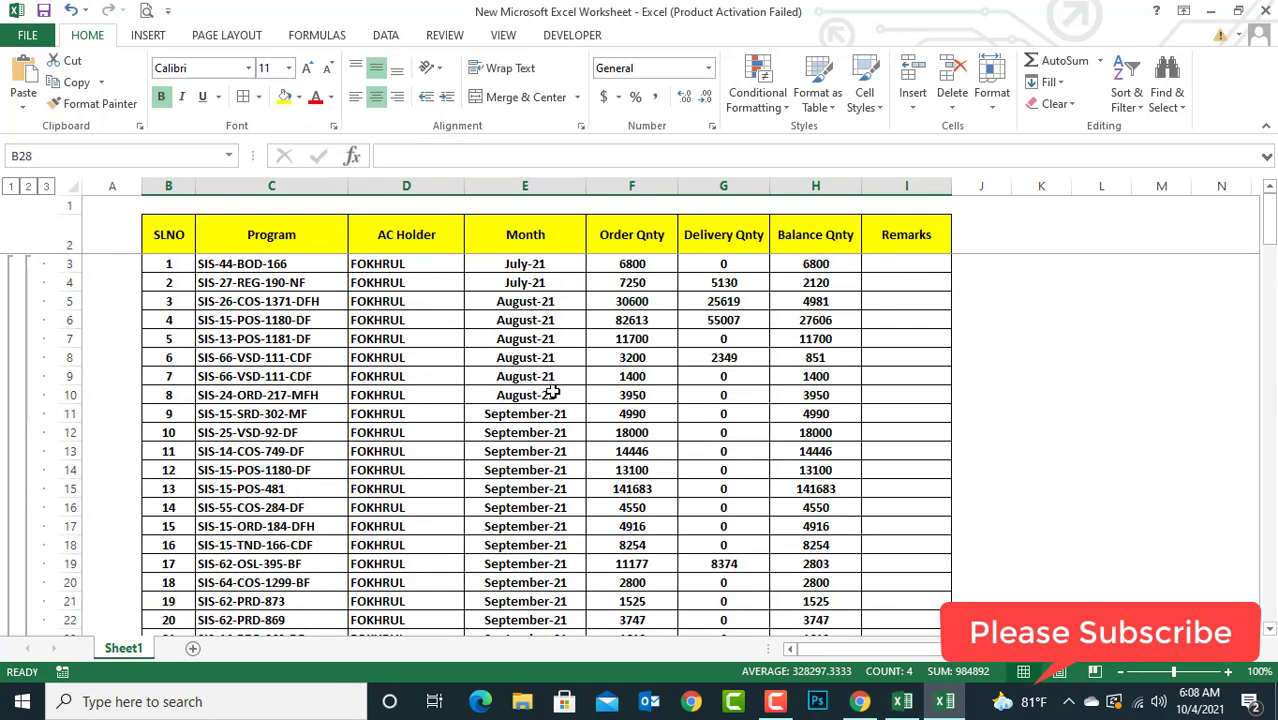
click(559, 282)
drag(565, 301, 575, 395)
scroll(553, 388, down, 1)
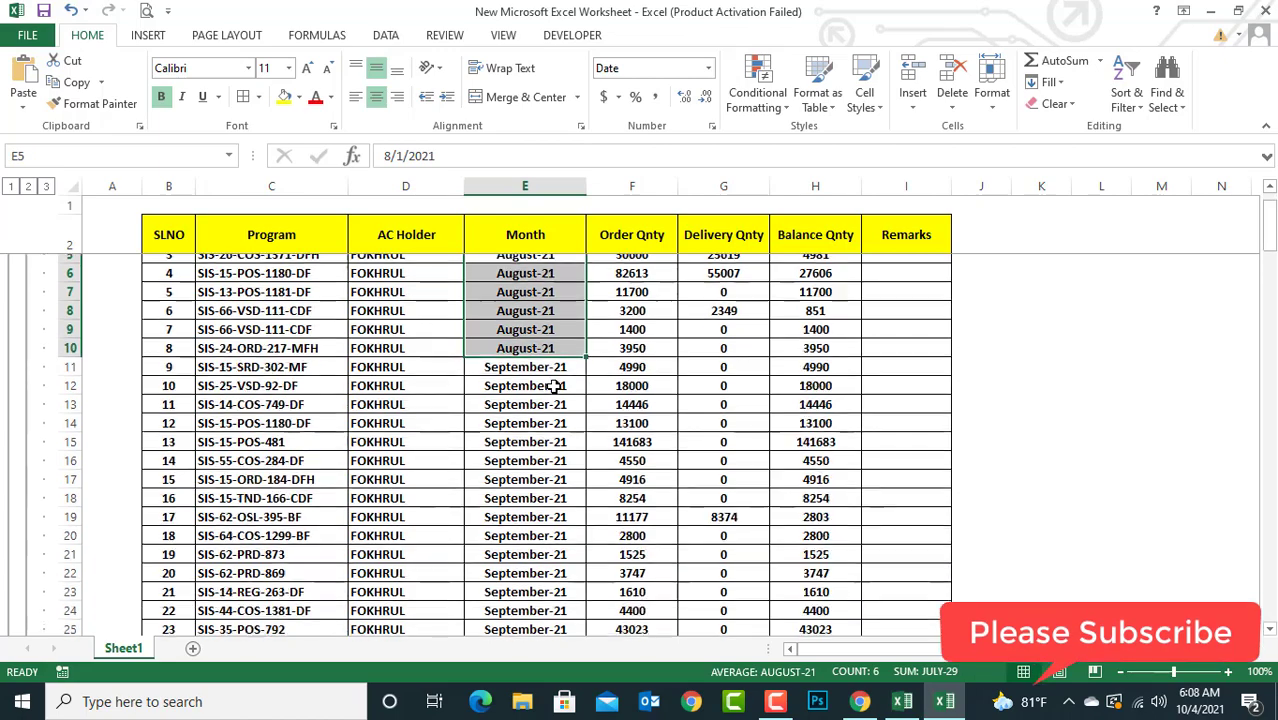
drag(528, 357, 530, 565)
scroll(560, 450, down, 4)
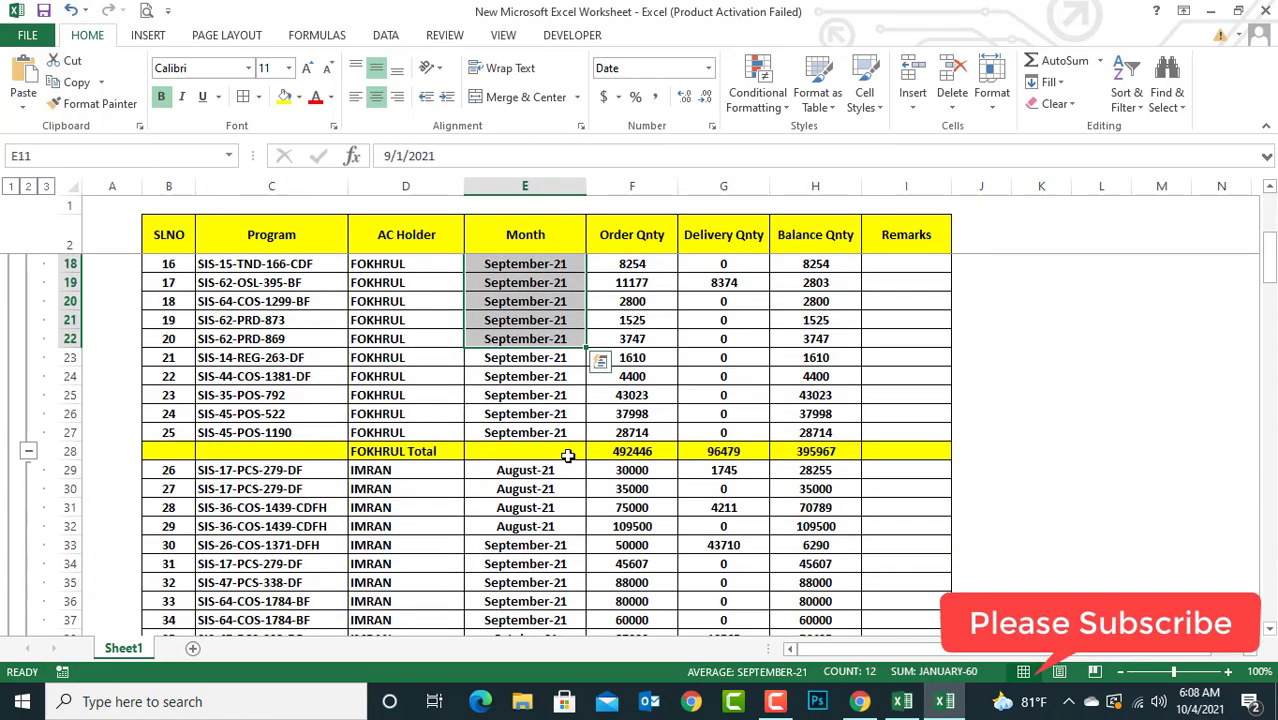
drag(567, 453, 845, 450)
Fill the second and third AC Holder total rows, 44 and 67, with yellow from column B to I
scroll(232, 457, down, 4)
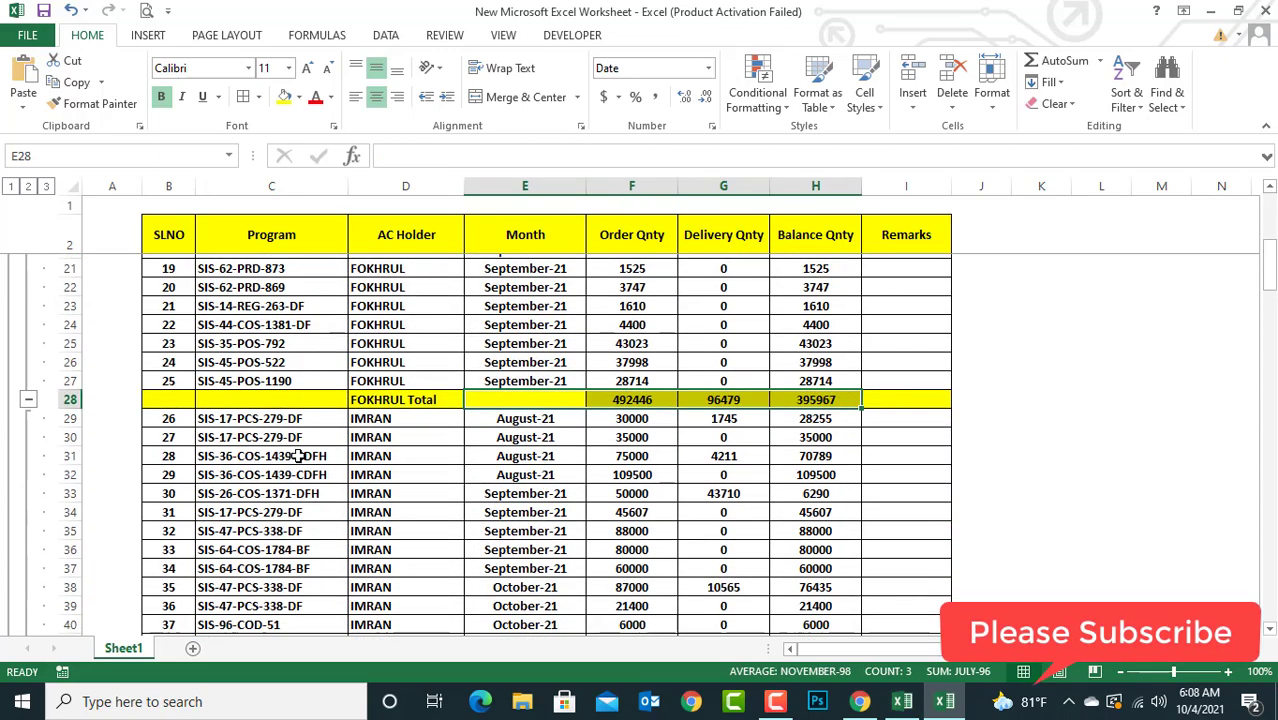
drag(172, 524, 887, 526)
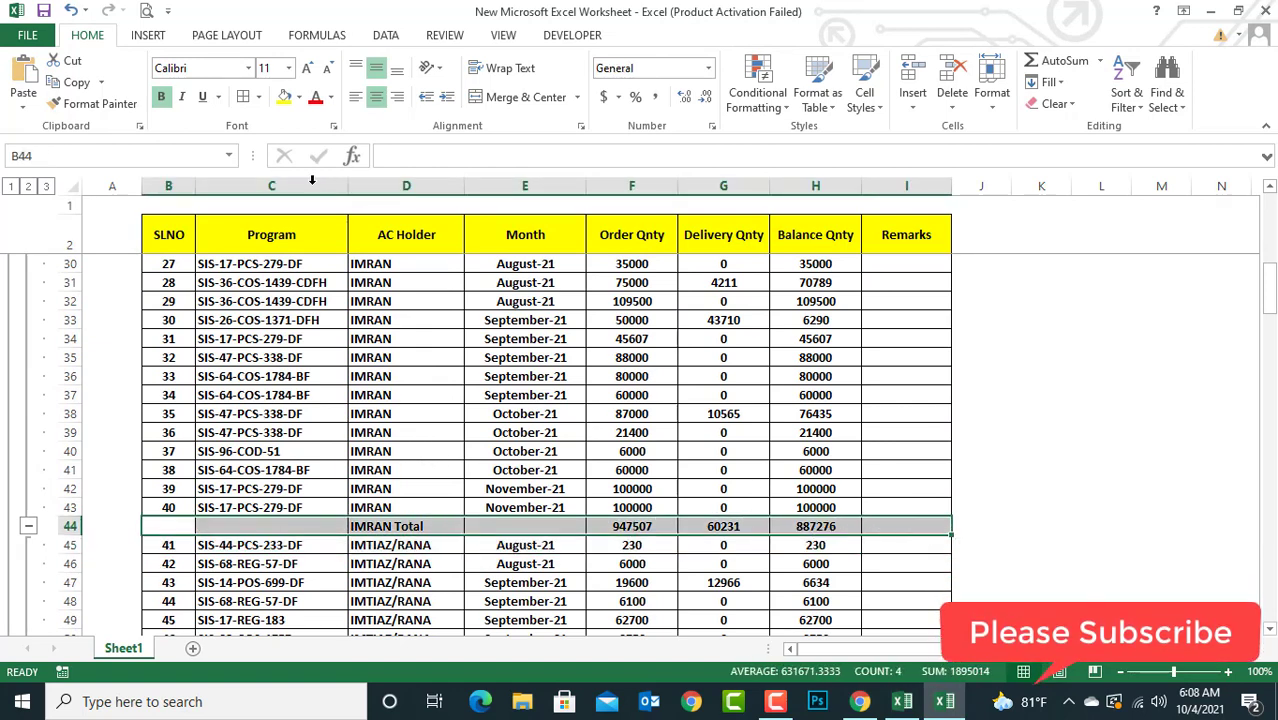
click(288, 94)
scroll(246, 500, down, 9)
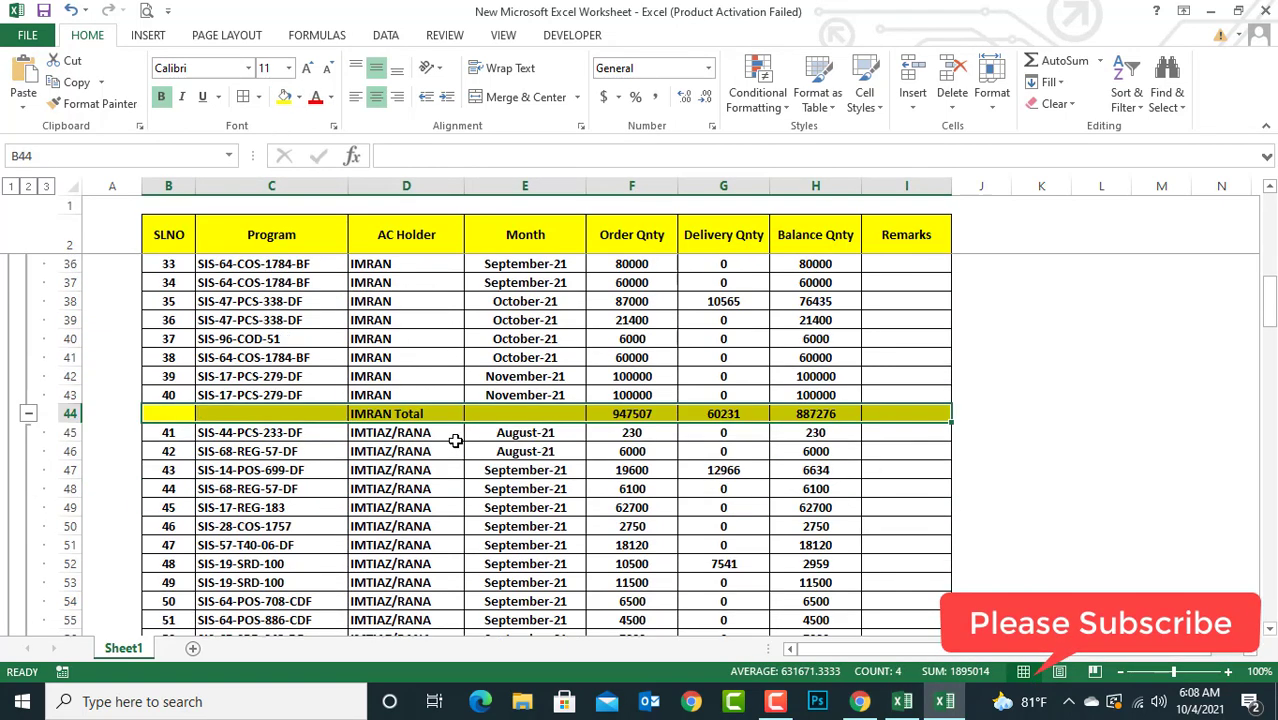
drag(144, 451, 893, 452)
click(286, 96)
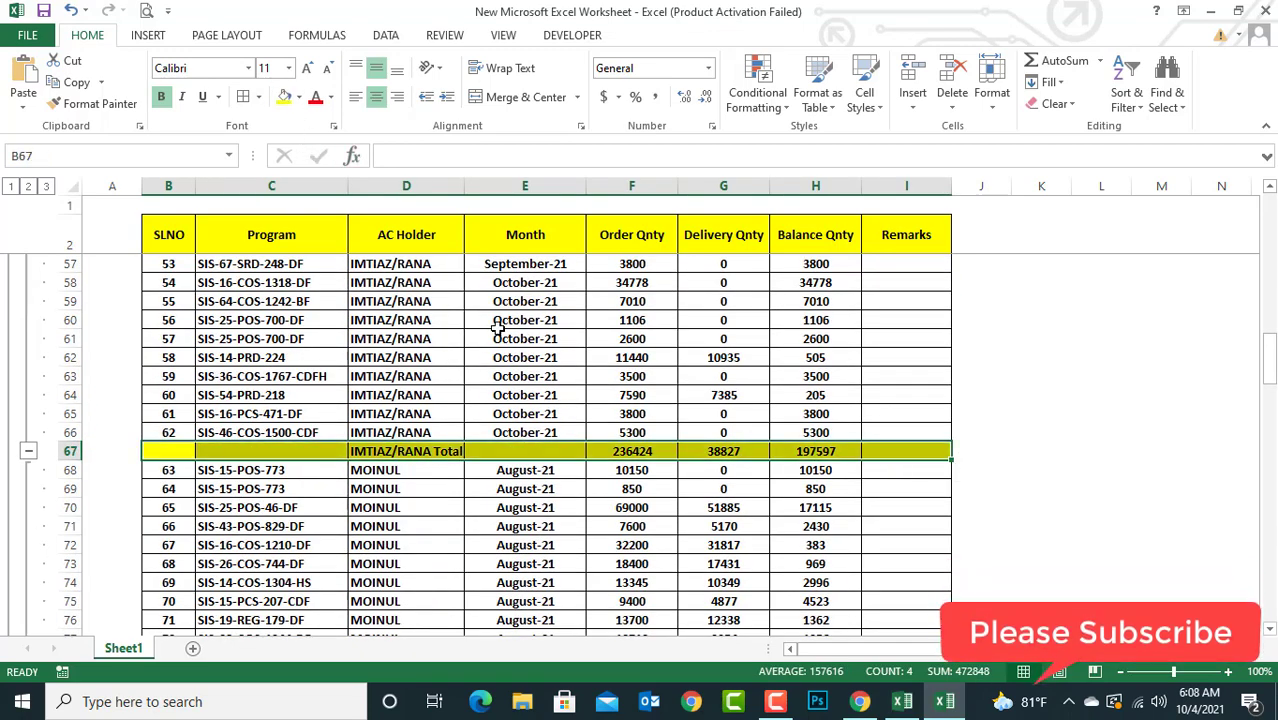
Fill the fourth AC Holder's total row, B84:I84, with yellow
scroll(524, 408, up, 18)
scroll(524, 408, down, 20)
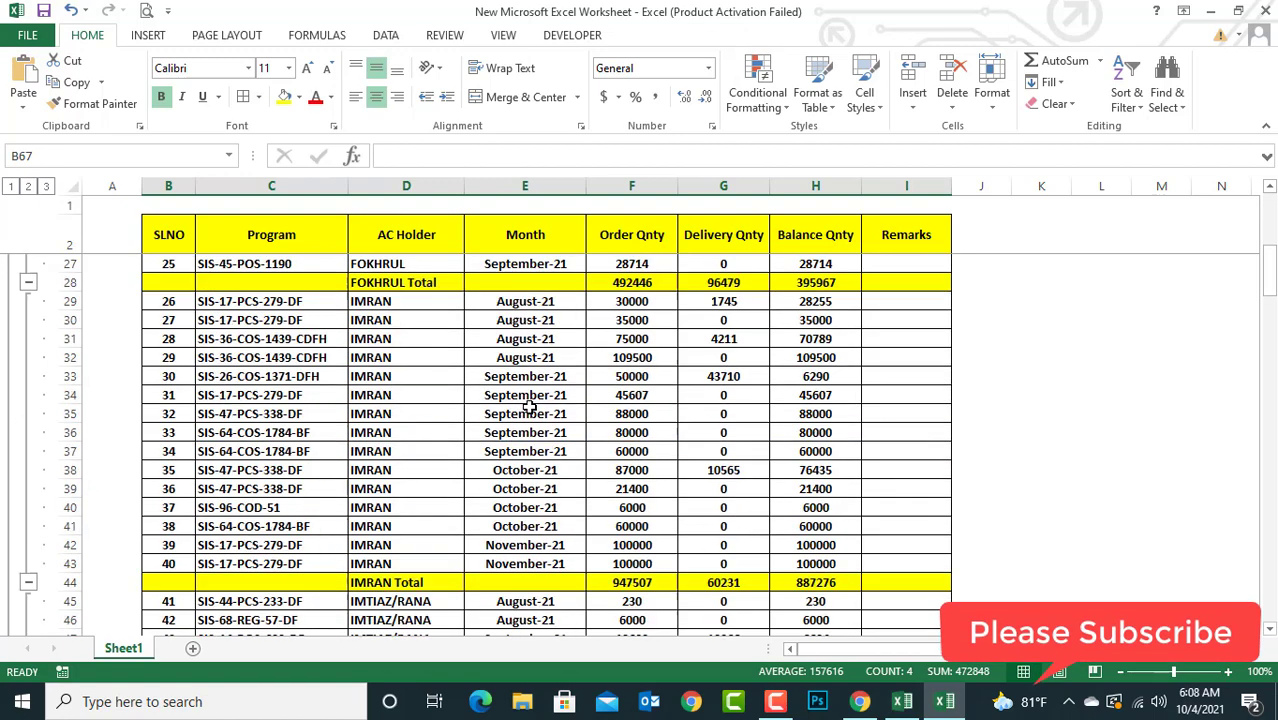
drag(185, 432, 851, 428)
click(290, 100)
scroll(414, 328, down, 6)
Collapse the outline to the Grand Total alone, and expand it to the level of the AC Holder totals
scroll(493, 398, up, 20)
scroll(493, 398, up, 8)
scroll(428, 394, down, 7)
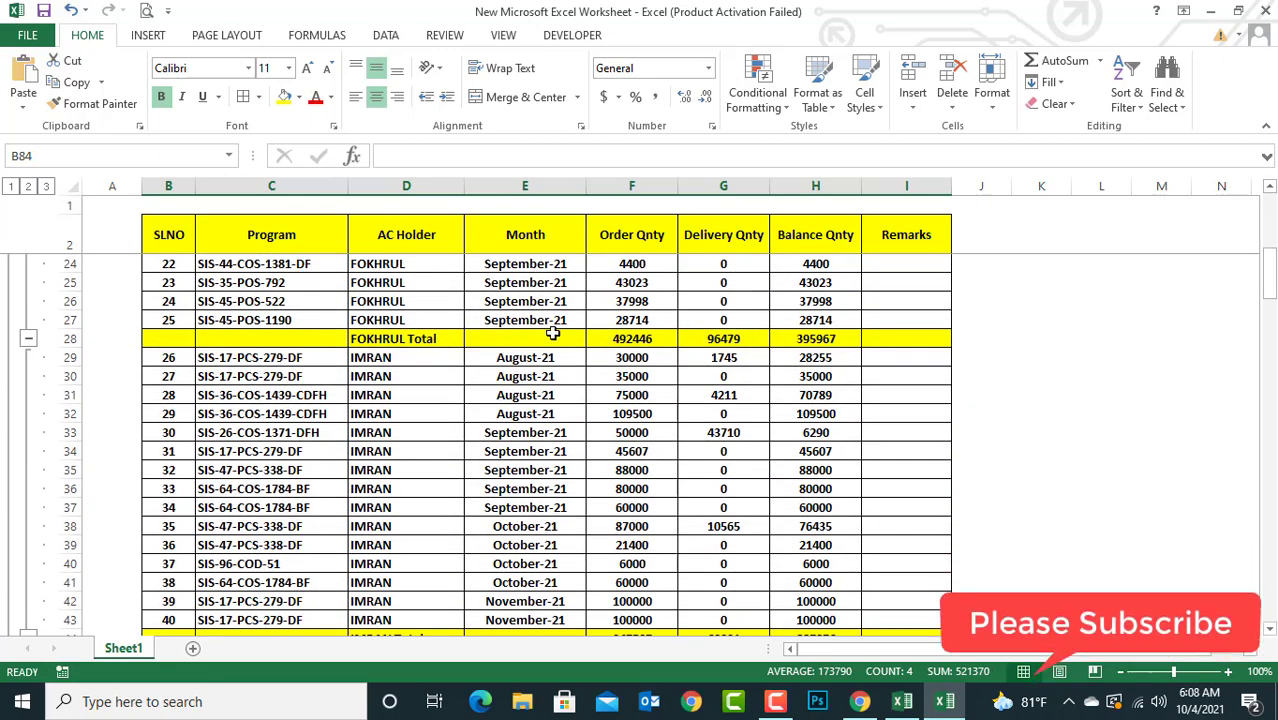
click(10, 186)
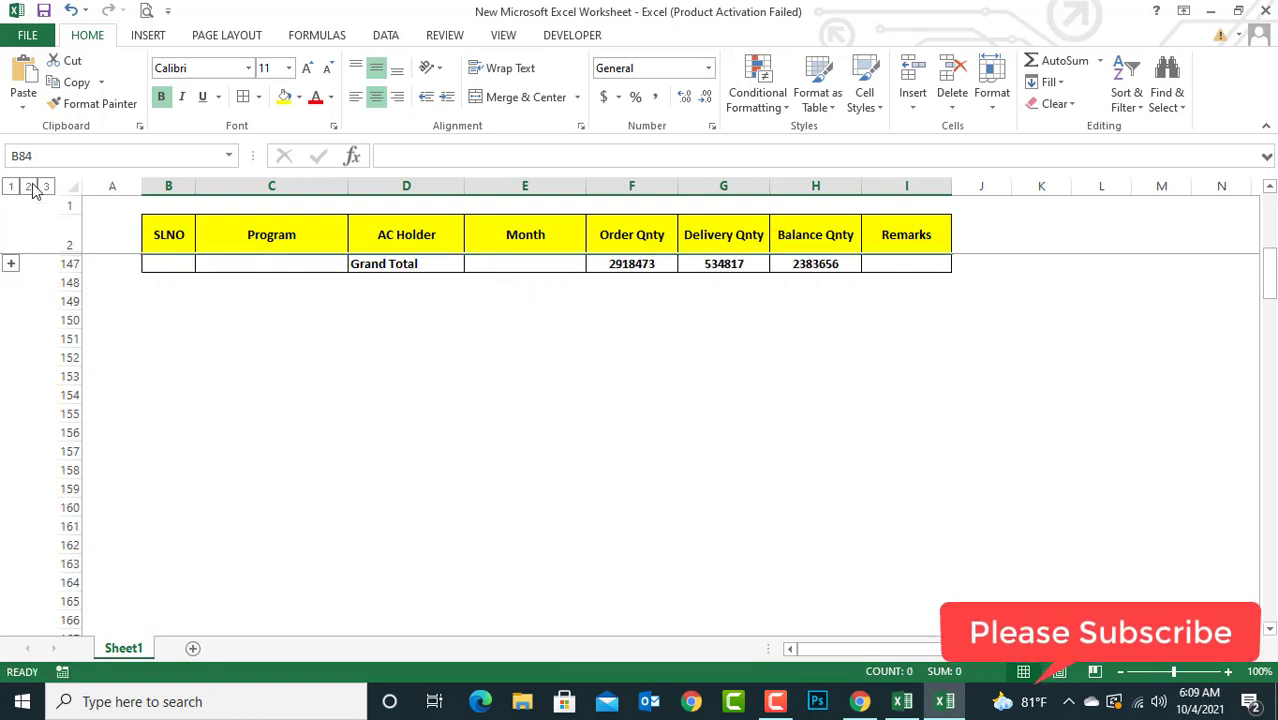
click(28, 186)
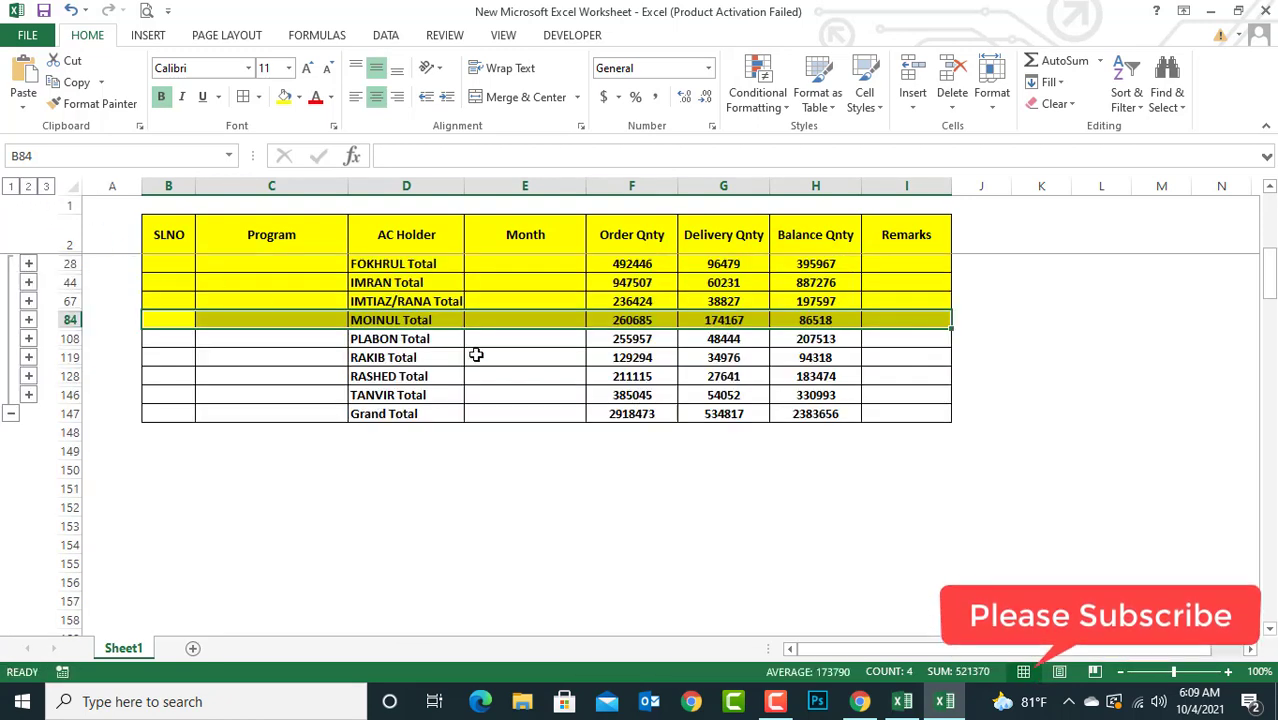
Examine the Order, Delivery and Balance Qnty totals for each AC Holder and the Grand Total row
click(408, 263)
drag(408, 263, 413, 379)
drag(412, 263, 840, 263)
drag(393, 284, 838, 306)
drag(378, 340, 740, 358)
drag(415, 396, 863, 395)
drag(640, 414, 820, 412)
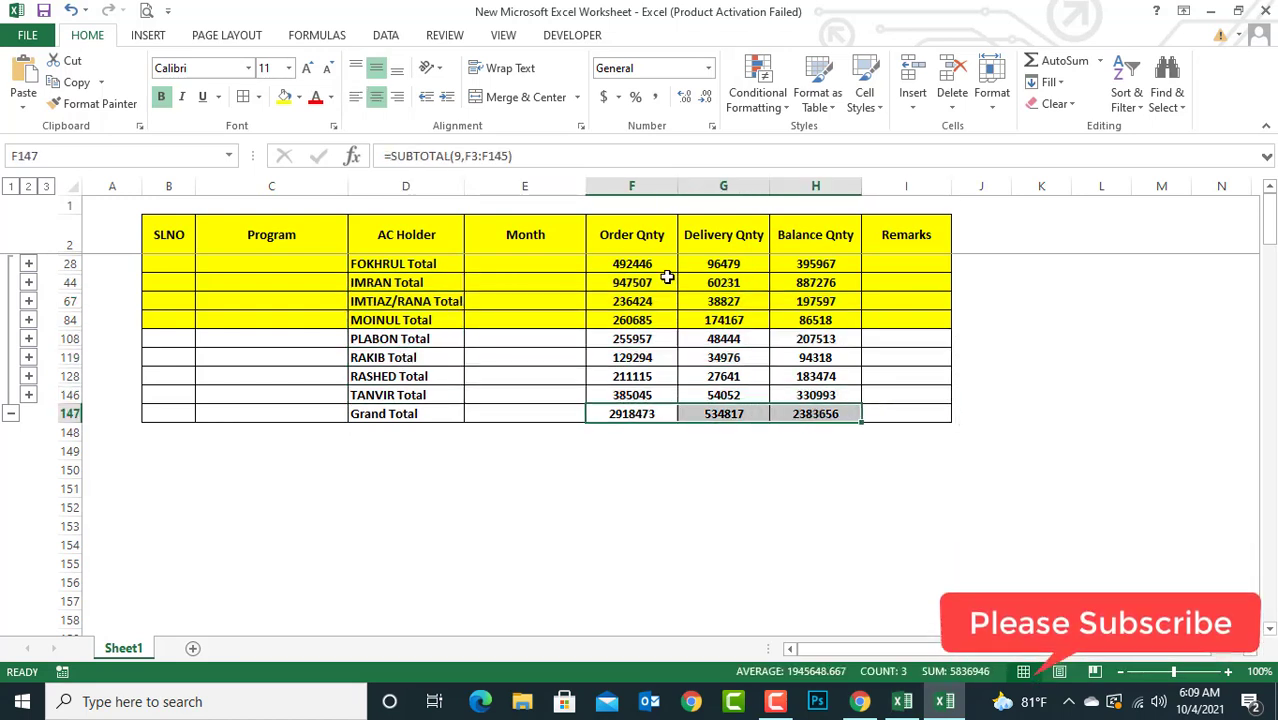
Hide the Month and Program columns so the AC Holder totals sit beside the quantities
click(530, 186)
right_click(528, 185)
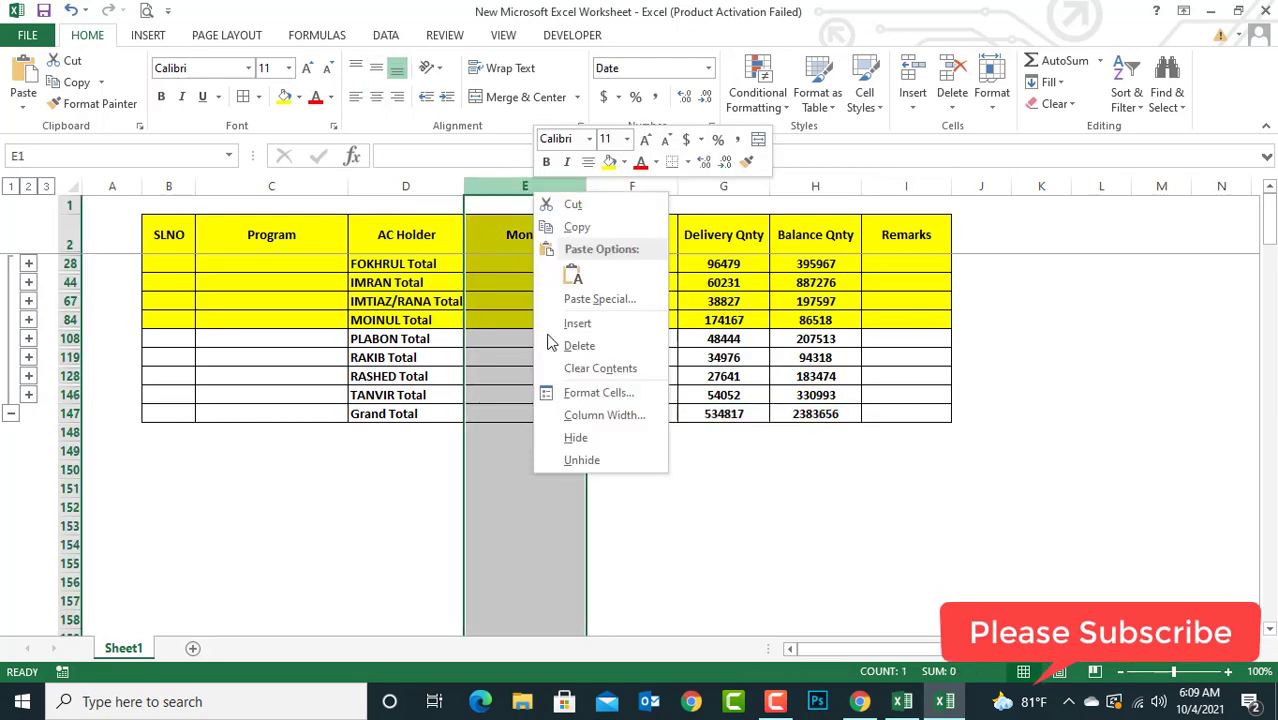
click(576, 438)
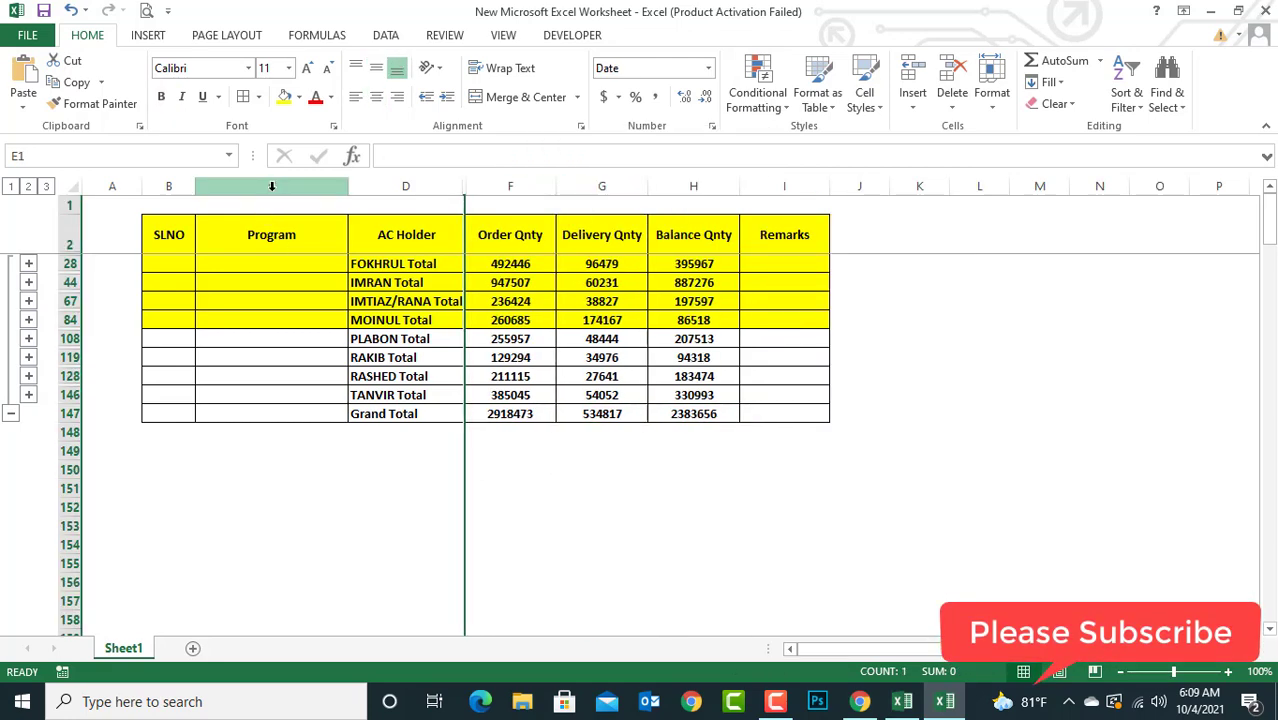
right_click(270, 186)
click(316, 436)
drag(184, 291, 181, 406)
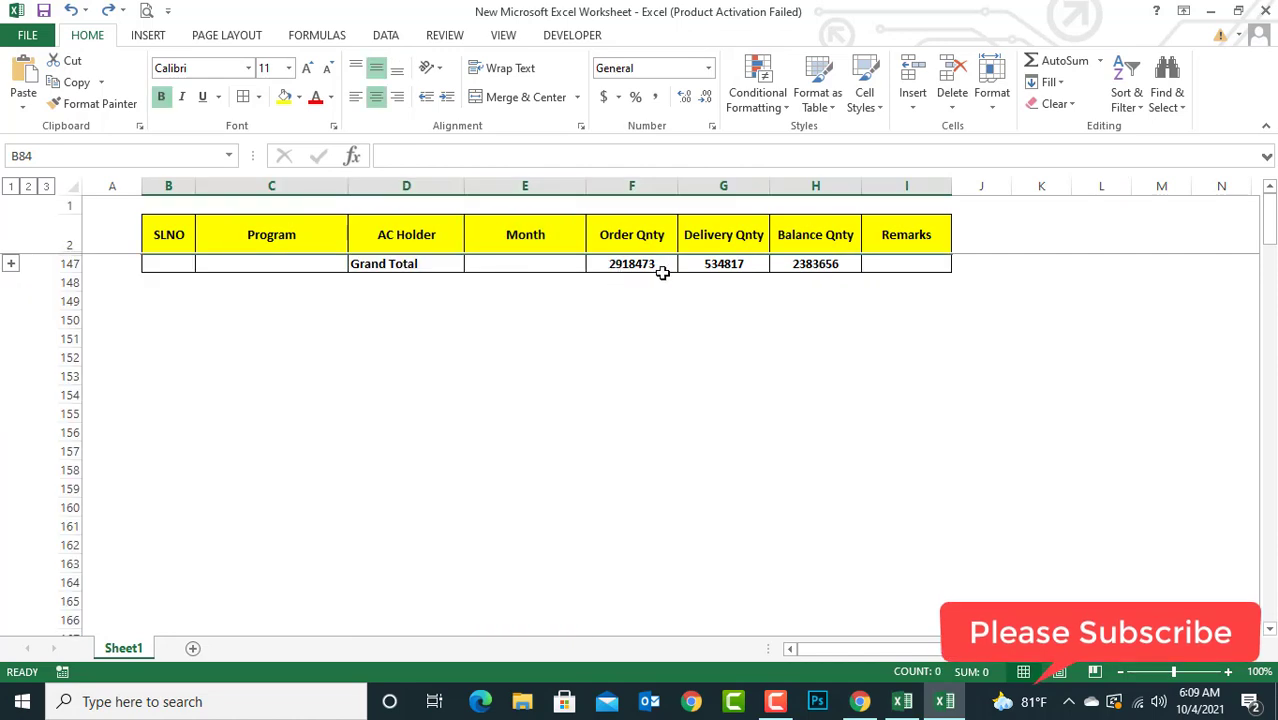
Undo the column hiding and the outline collapse to restore the full list of data rows
key(ctrl+z)
scroll(662, 273, up, 16)
scroll(662, 273, up, 5)
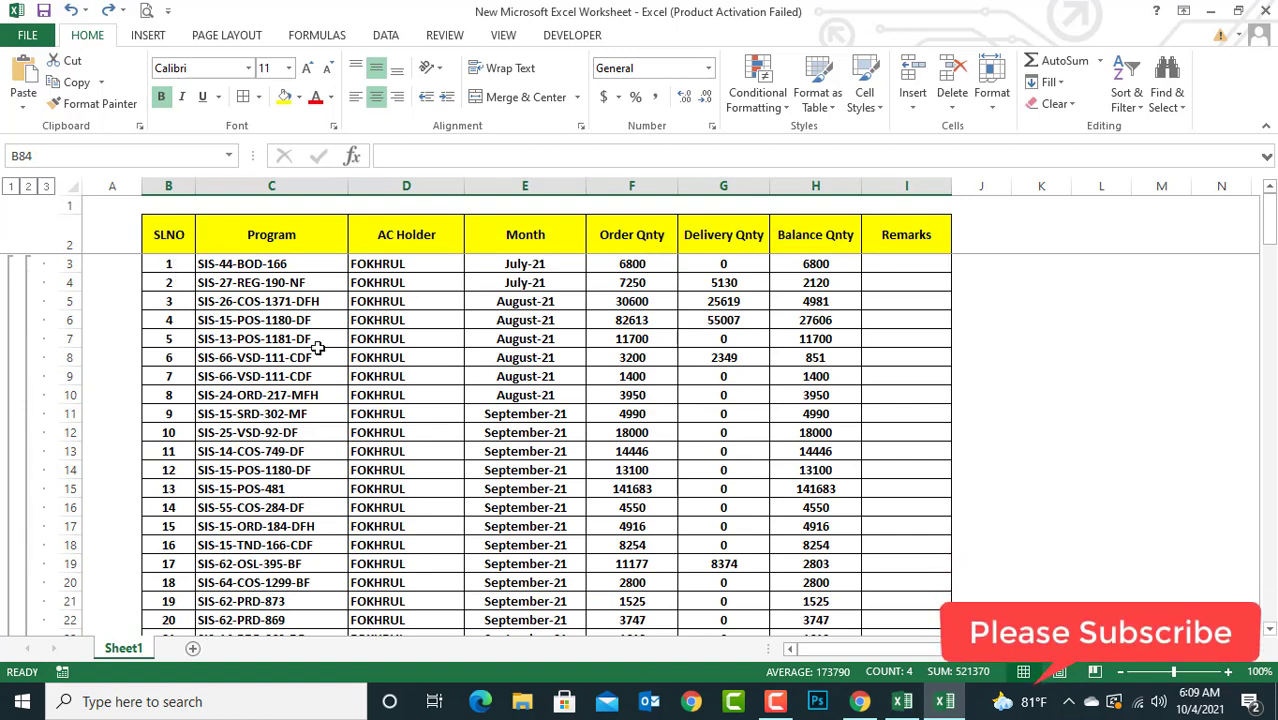
click(181, 266)
drag(187, 275, 805, 478)
drag(805, 478, 805, 478)
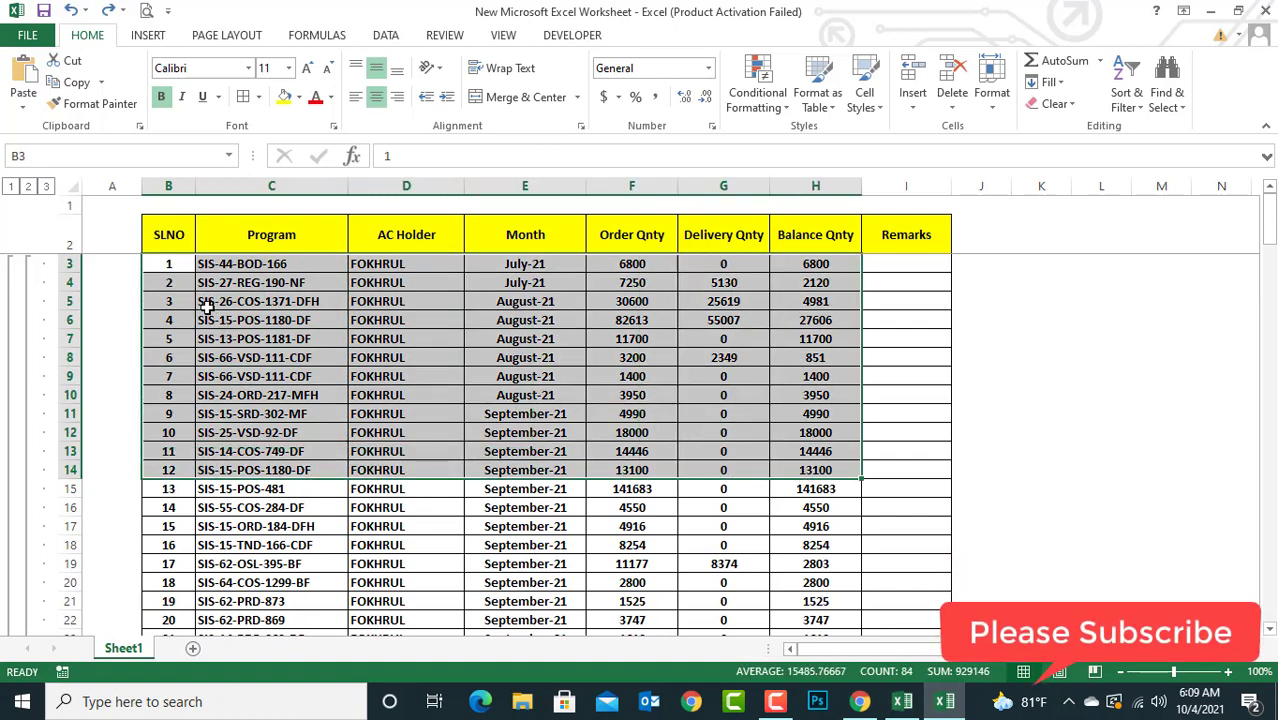
drag(170, 263, 817, 285)
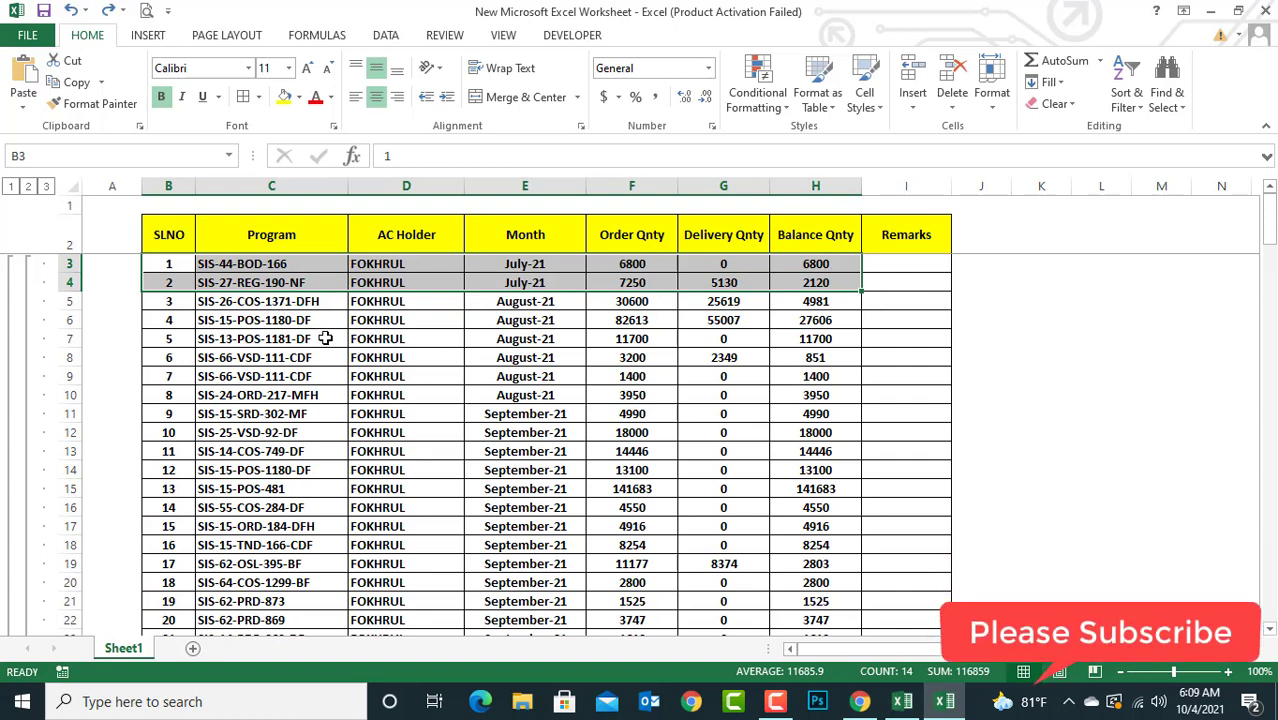
click(778, 701)
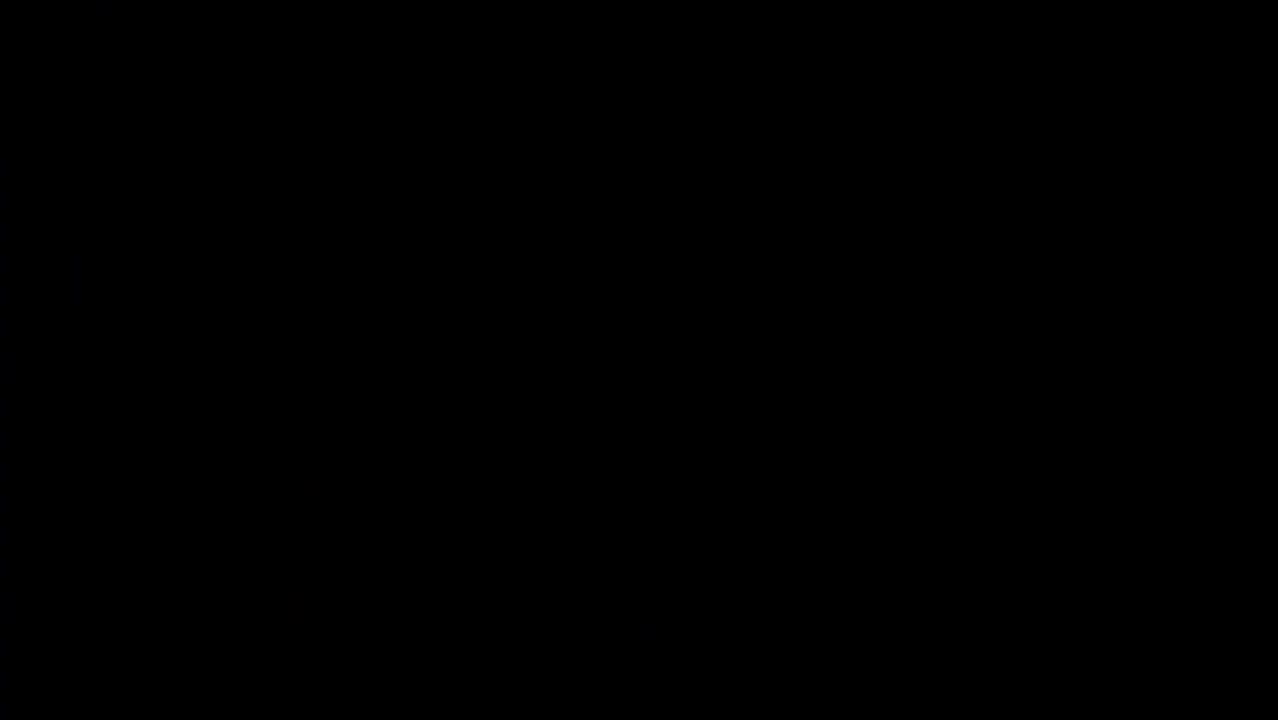